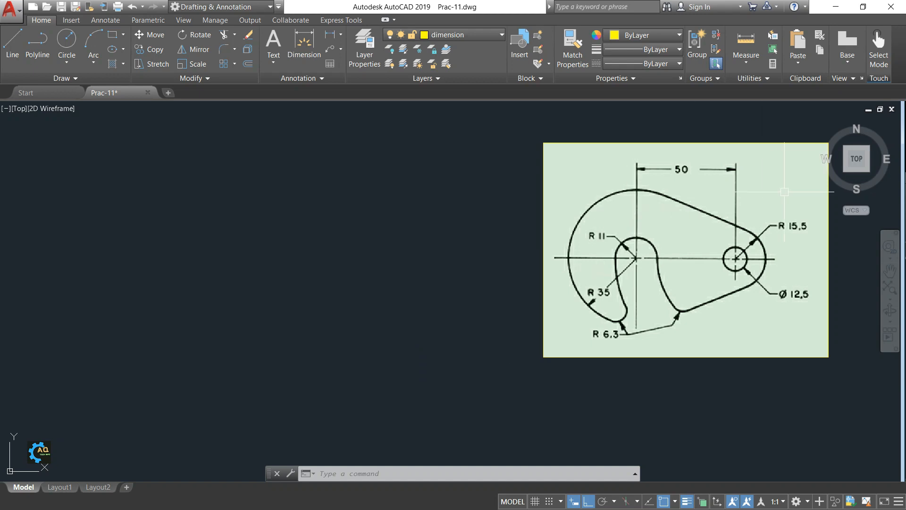
Make Obj the current layer for drawing the part outline
{"action": "mouse_move", "coordinate": [702, 226]}
{"action": "middle_mouse_down"}
{"action": "mouse_move", "coordinate": [666, 234]}
{"action": "mouse_move", "coordinate": [724, 234]}
{"action": "middle_mouse_up"}
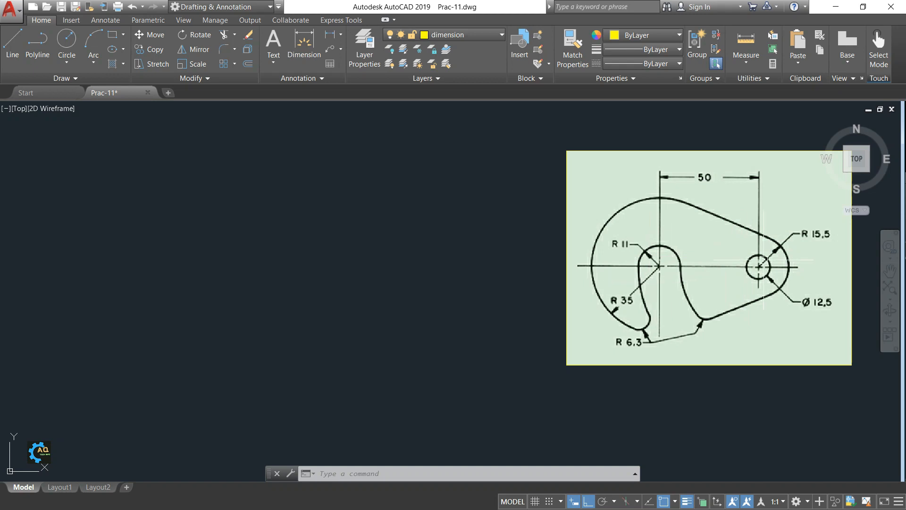
{"action": "middle_click_drag", "start_coordinate": [501, 278], "coordinate": [537, 273]}
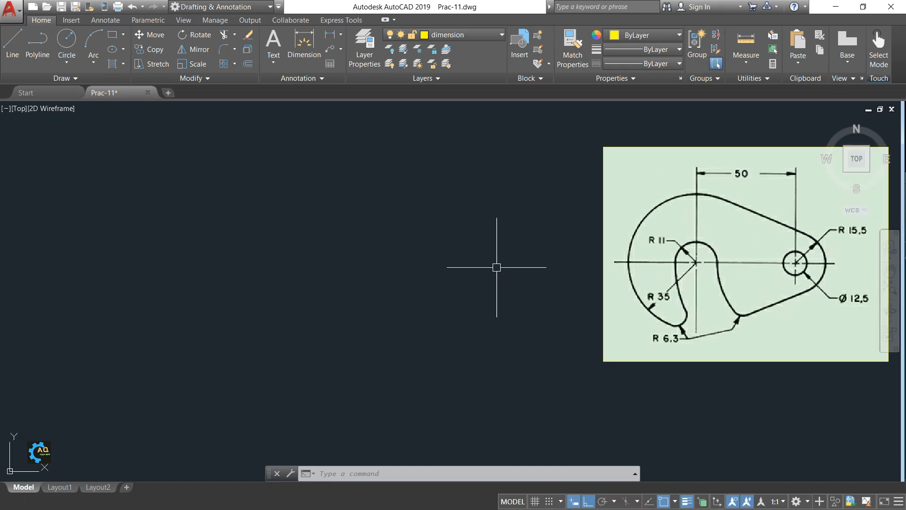
{"action": "middle_click_drag", "start_coordinate": [467, 268], "coordinate": [431, 271]}
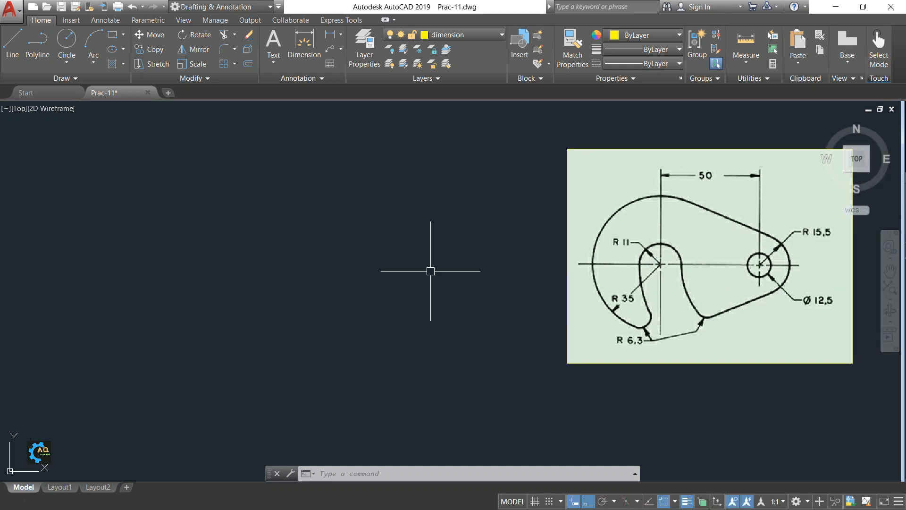
{"action": "left_click", "coordinate": [477, 35]}
{"action": "left_click", "coordinate": [444, 133]}
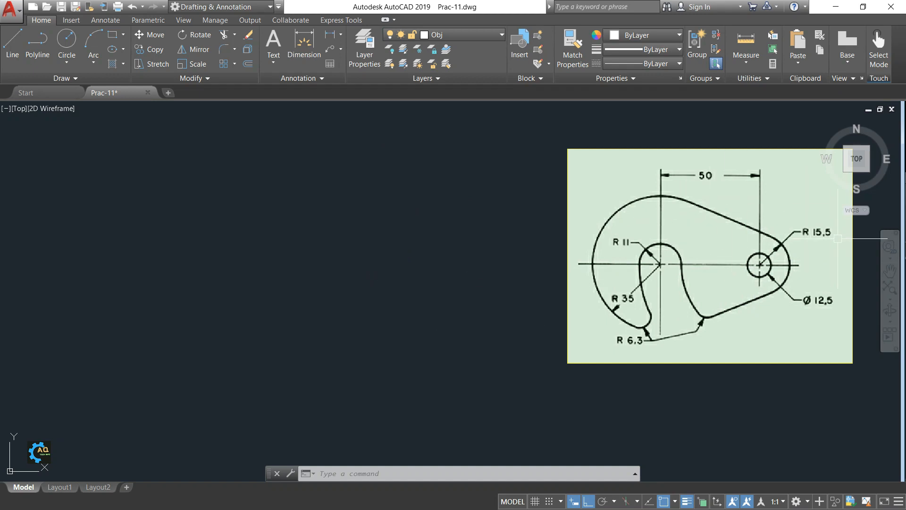
Draw a circle of diameter 12.5 in the empty area beside the reference image
{"action": "type", "text": "c"}
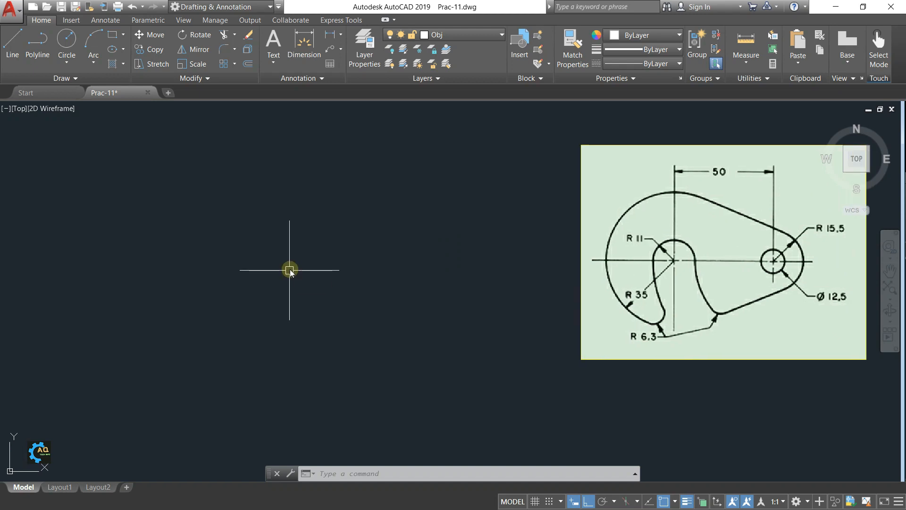
{"action": "key", "text": "Return"}
{"action": "left_click", "coordinate": [347, 231]}
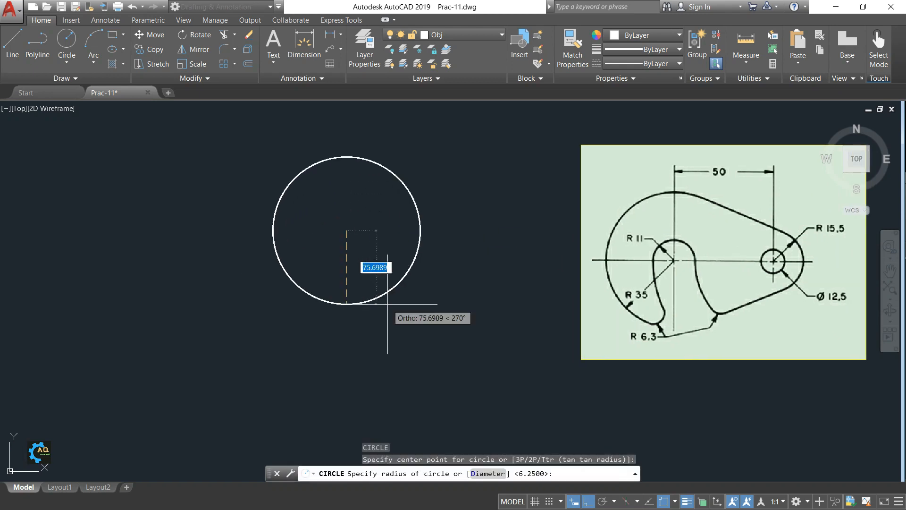
{"action": "type", "text": "d"}
{"action": "key", "text": "Return"}
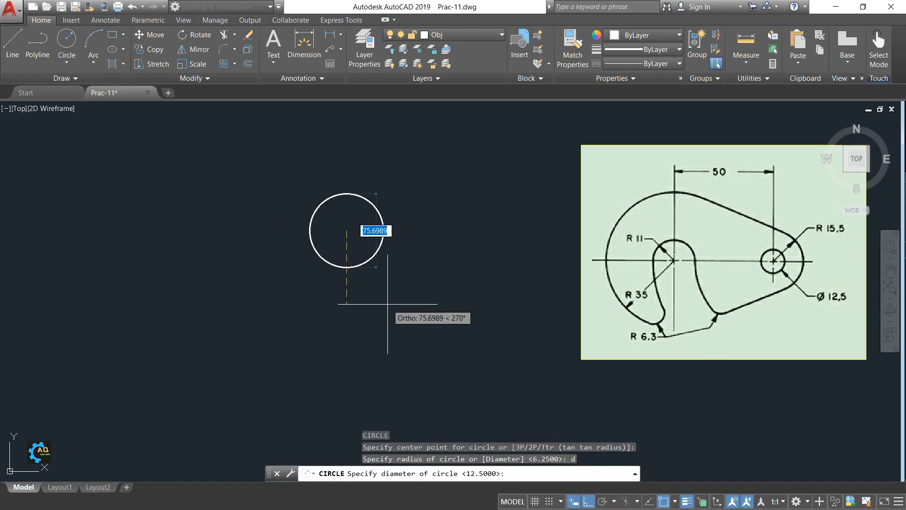
{"action": "type", "text": "12.5"}
{"action": "key", "text": "Return"}
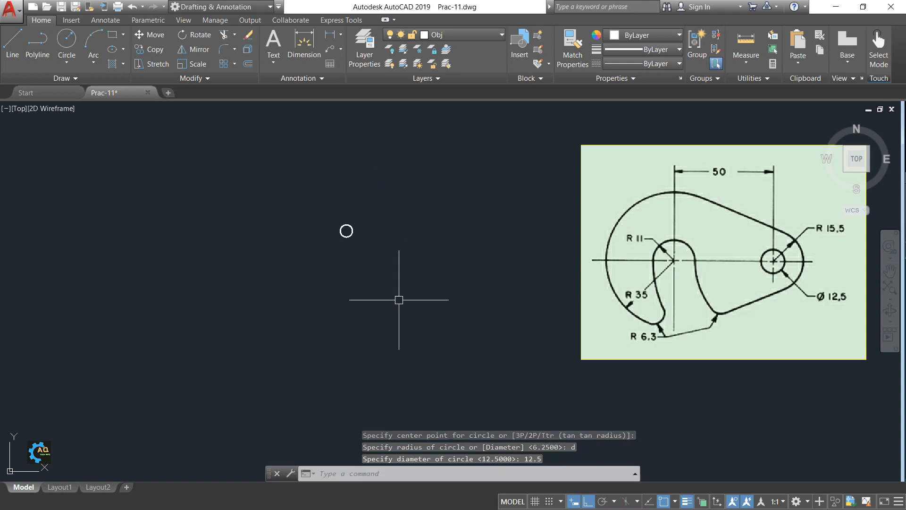
Move the 12.5-diameter circle about 167 units horizontally toward the reference image
{"action": "middle_click_drag", "start_coordinate": [421, 290], "coordinate": [418, 277]}
{"action": "type", "text": "m"}
{"action": "key", "text": "Return"}
{"action": "left_click", "coordinate": [405, 208]}
{"action": "left_click", "coordinate": [244, 278]}
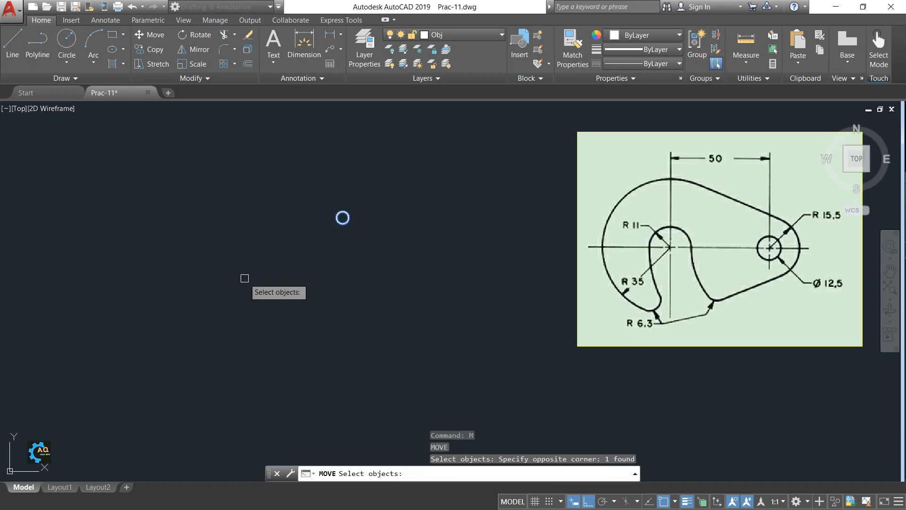
{"action": "key", "text": "Return"}
{"action": "left_click", "coordinate": [287, 286]}
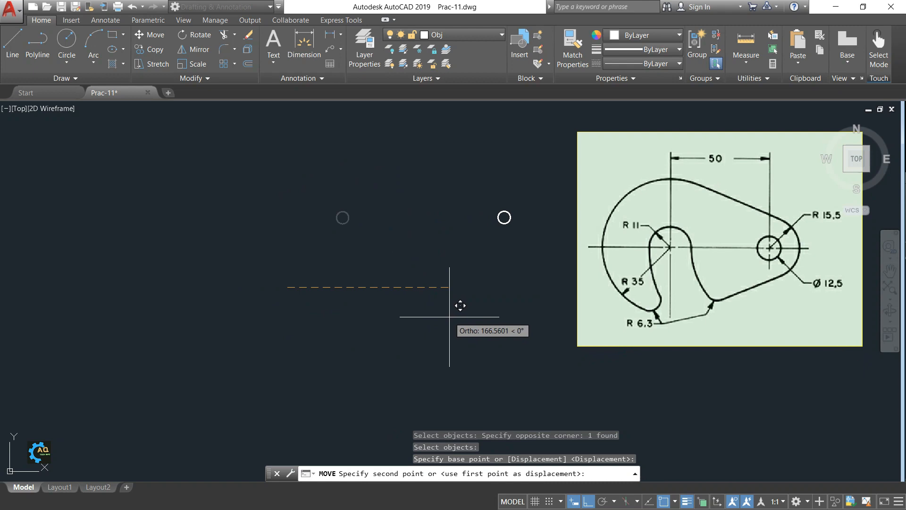
{"action": "left_click", "coordinate": [450, 316]}
Draw a circle of radius 15.5 concentric with the 12.5-diameter circle
{"action": "scroll", "coordinate": [489, 263], "scroll_direction": "up", "scroll_amount": 3}
{"action": "middle_click_drag", "start_coordinate": [489, 252], "coordinate": [443, 279]}
{"action": "scroll", "coordinate": [443, 280], "scroll_direction": "down", "scroll_amount": 2}
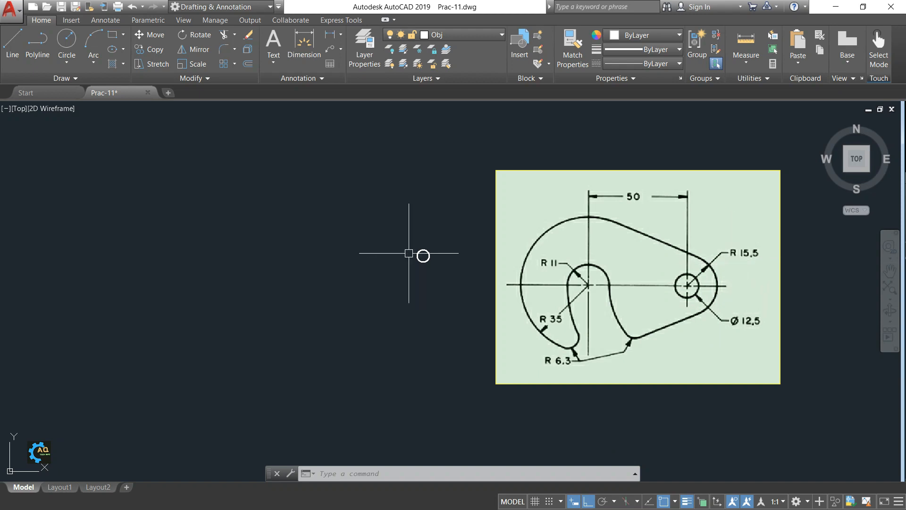
{"action": "type", "text": "c"}
{"action": "key", "text": "space"}
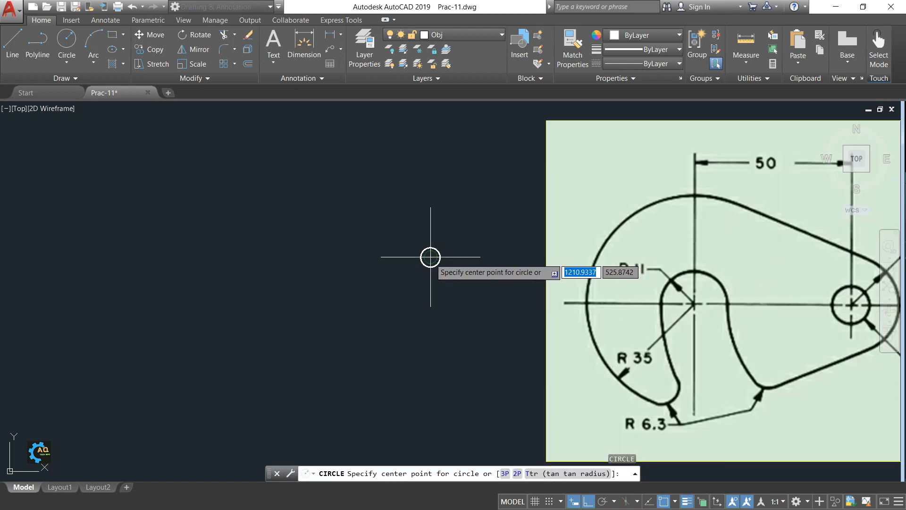
{"action": "left_click", "coordinate": [430, 257]}
{"action": "type", "text": "15.5"}
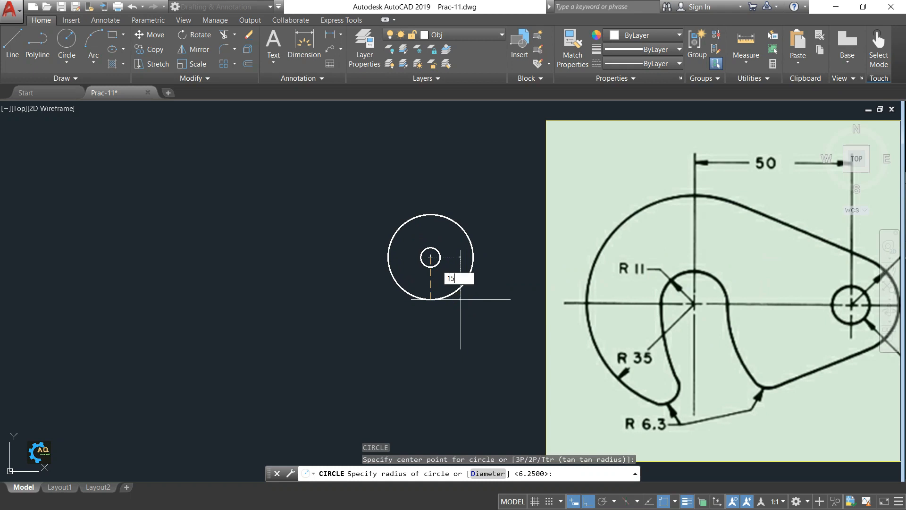
{"action": "key", "text": "Return"}
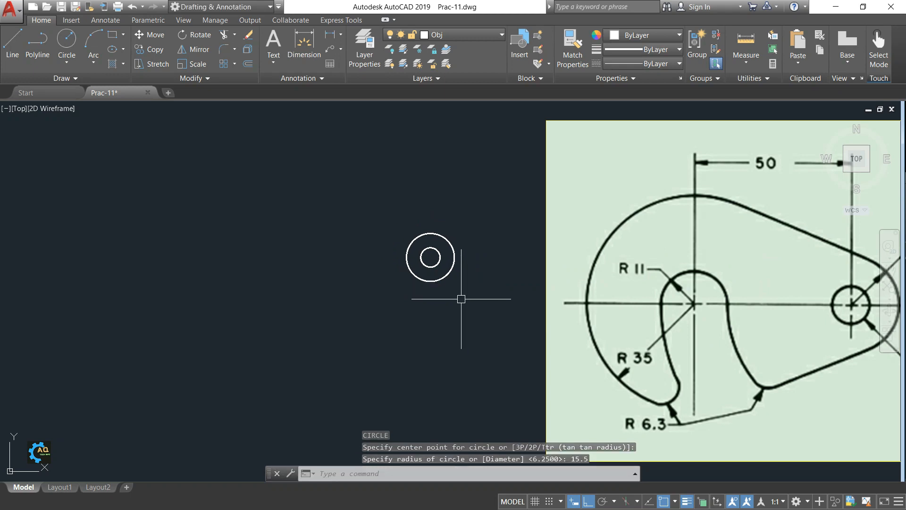
Draw a vertical line upward from the common center of the two circles, ending well above the outer circle
{"action": "scroll", "coordinate": [460, 298], "scroll_direction": "down", "scroll_amount": 2}
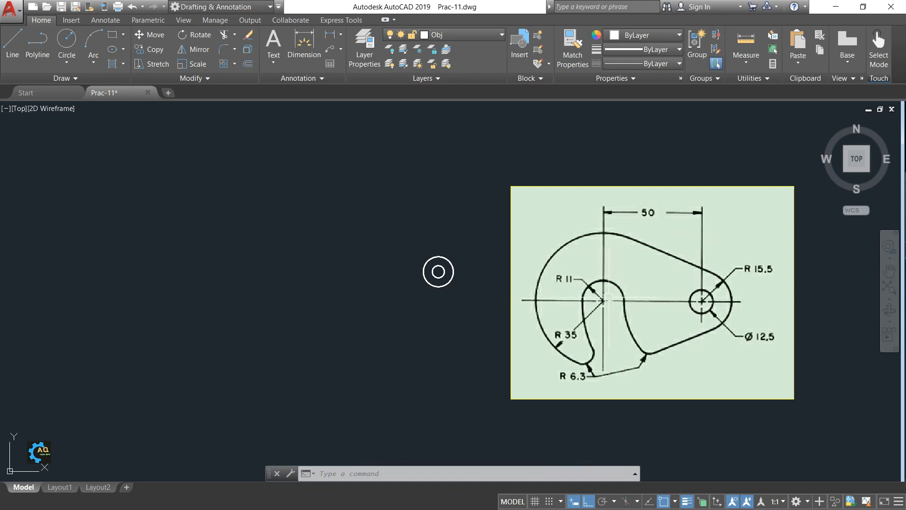
{"action": "middle_click_drag", "start_coordinate": [500, 303], "coordinate": [504, 305]}
{"action": "type", "text": "l"}
{"action": "key", "text": "Return"}
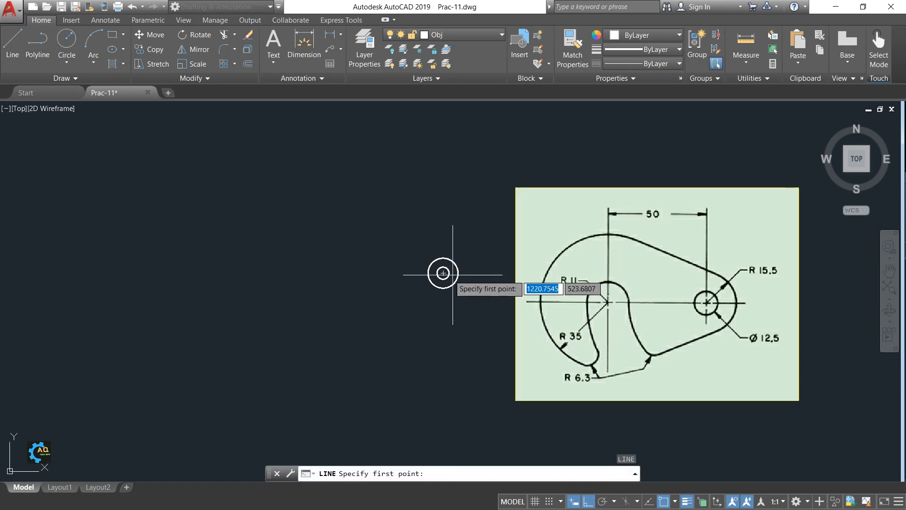
{"action": "left_click", "coordinate": [442, 273]}
{"action": "left_click", "coordinate": [441, 209]}
{"action": "key", "text": "Escape"}
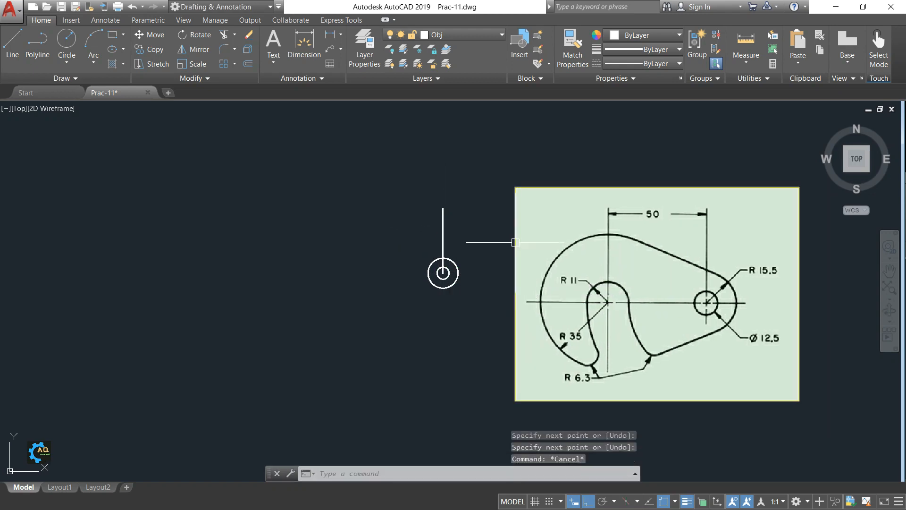
{"action": "key", "text": "Escape"}
{"action": "key", "text": "Escape"}
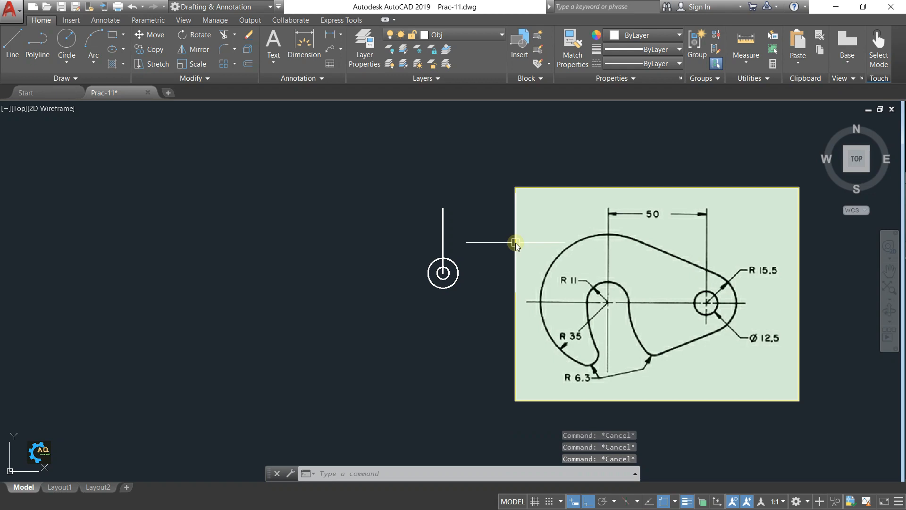
Offset the vertical line 50 units to its left to locate the center of the hook
{"action": "type", "text": "o"}
{"action": "key", "text": "Return"}
{"action": "type", "text": "50"}
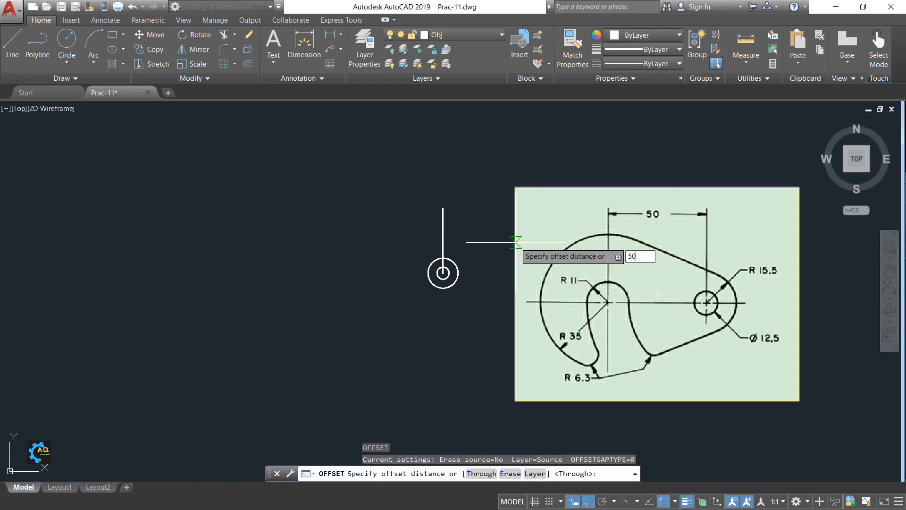
{"action": "key", "text": "Return"}
{"action": "left_click", "coordinate": [443, 222]}
{"action": "left_click", "coordinate": [371, 236]}
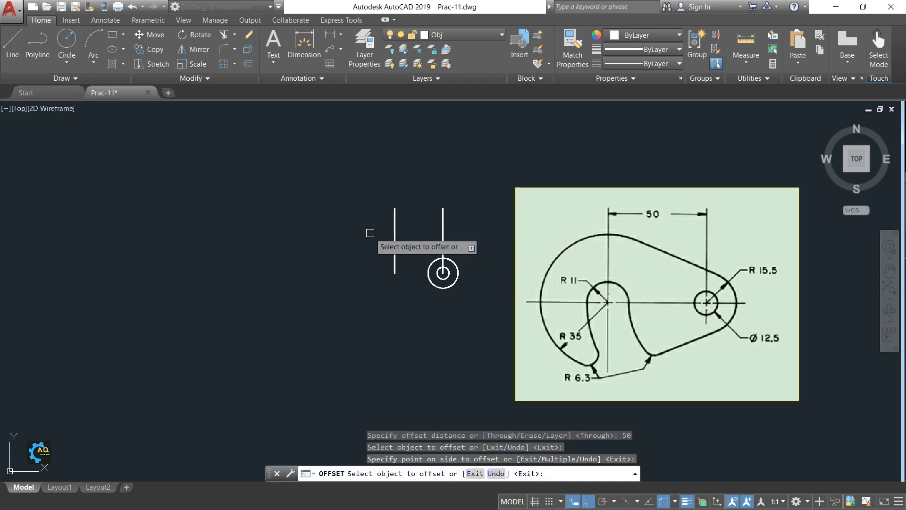
{"action": "key", "text": "Escape"}
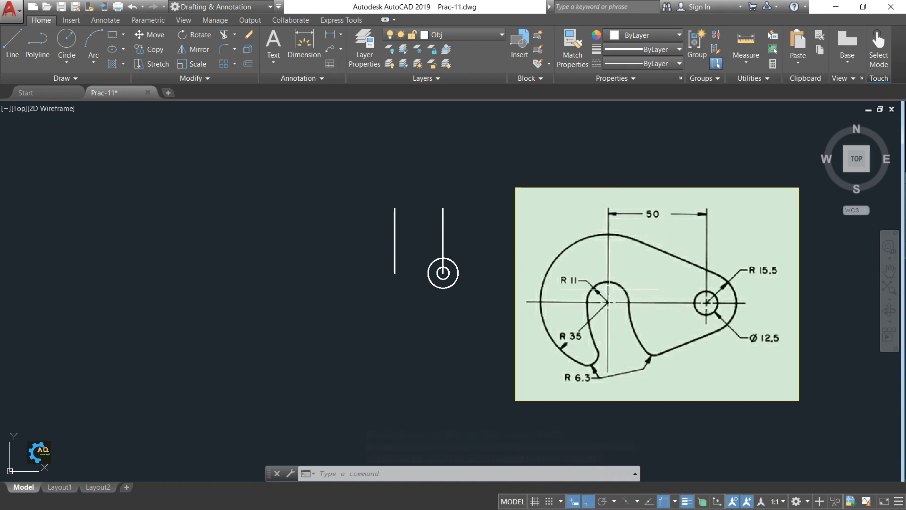
Draw a circle of radius 11 centered on the lower end of the offset line
{"action": "scroll", "coordinate": [391, 279], "scroll_direction": "up", "scroll_amount": 2}
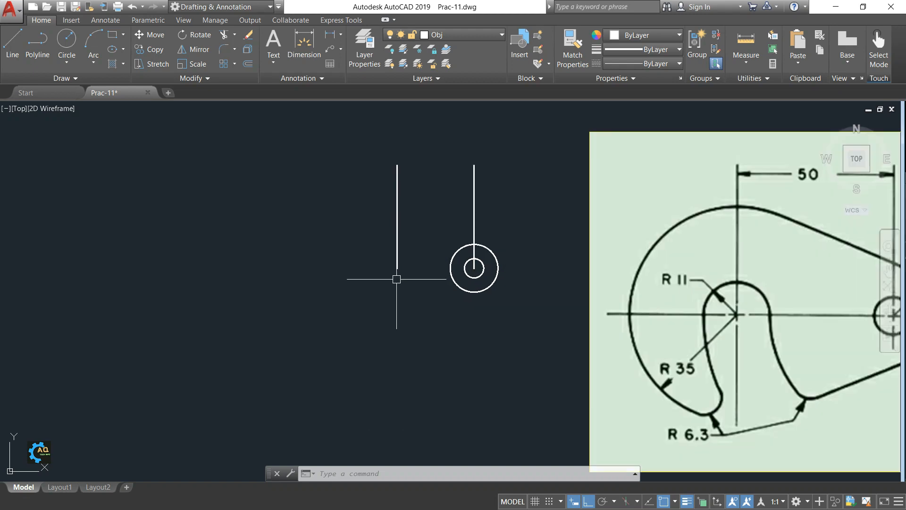
{"action": "scroll", "coordinate": [402, 273], "scroll_direction": "down", "scroll_amount": 2}
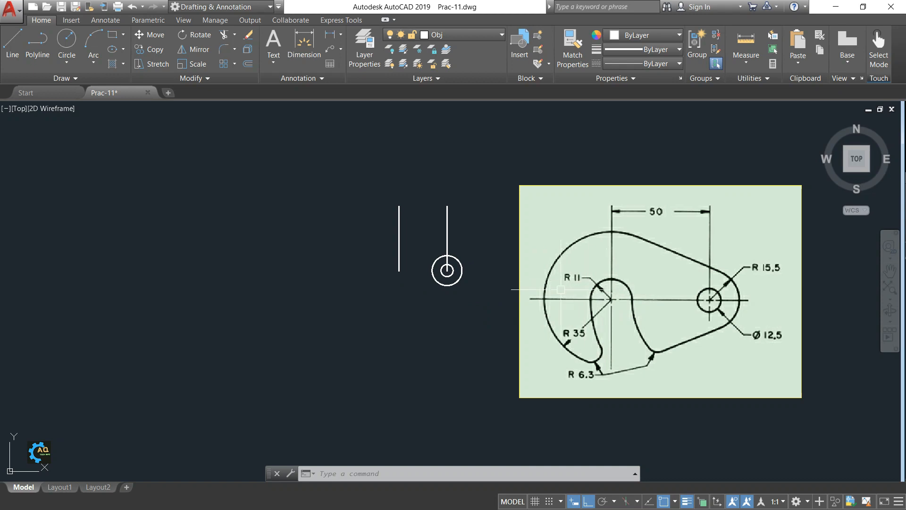
{"action": "scroll", "coordinate": [450, 287], "scroll_direction": "up", "scroll_amount": 2}
{"action": "type", "text": "c"}
{"action": "key", "text": "Return"}
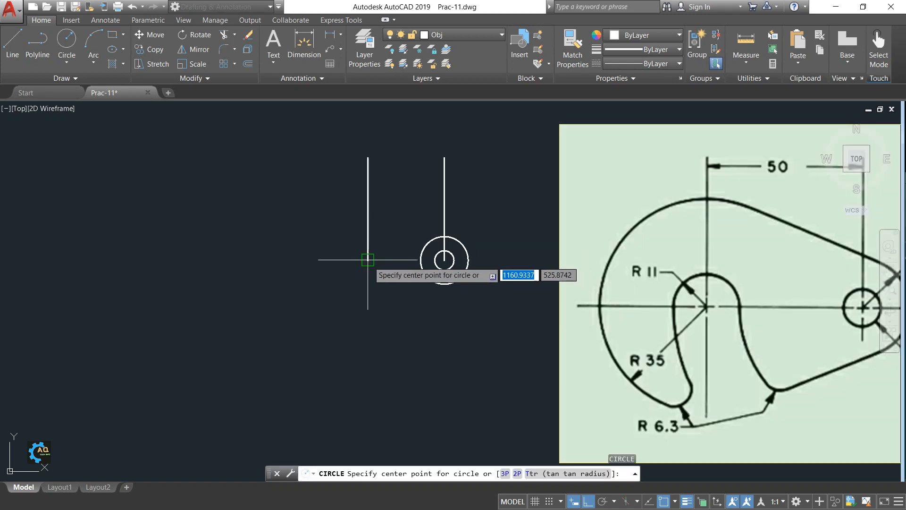
{"action": "left_click", "coordinate": [368, 260]}
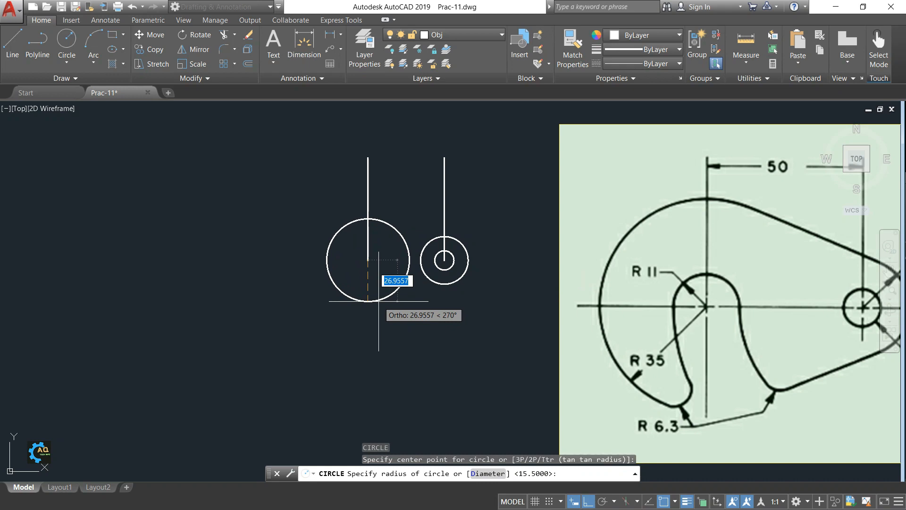
{"action": "type", "text": "11"}
{"action": "key", "text": "Return"}
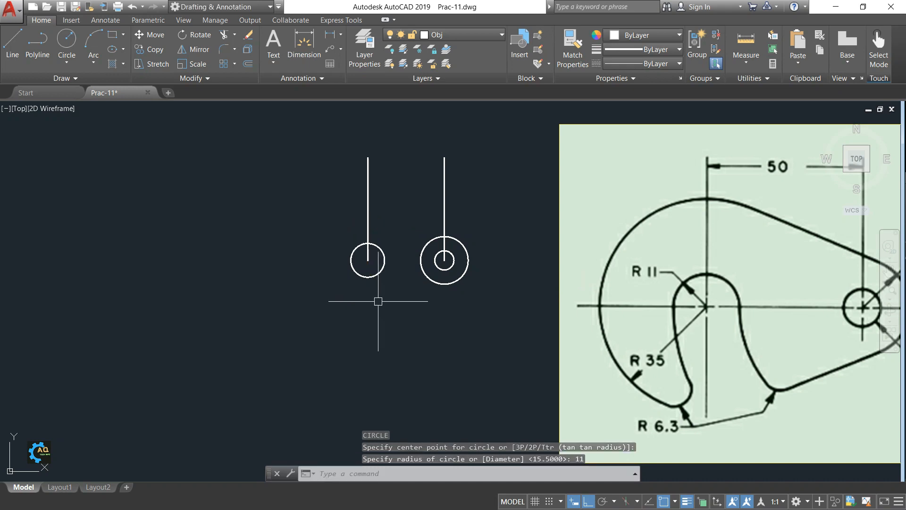
Draw a circle of radius 35 concentric with the radius 11 circle
{"action": "middle_click_drag", "start_coordinate": [402, 287], "coordinate": [373, 286]}
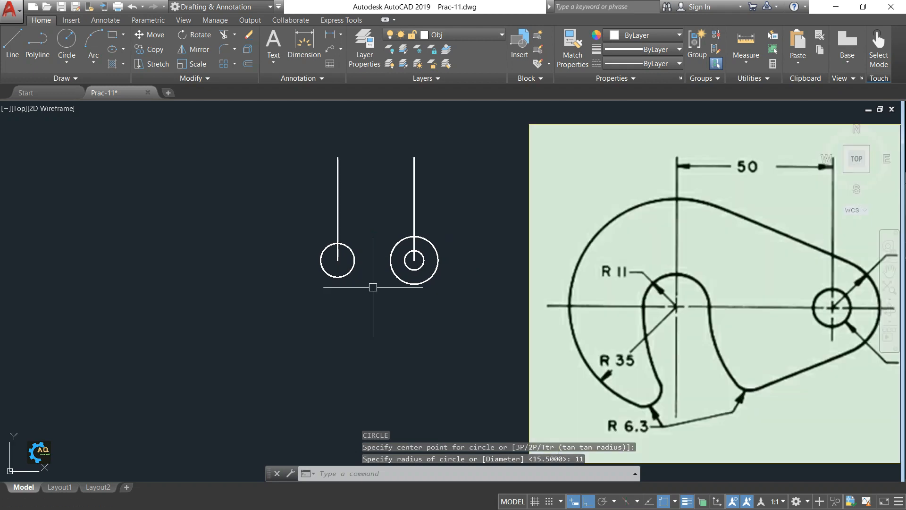
{"action": "left_click", "coordinate": [349, 250]}
{"action": "key", "text": "Escape"}
{"action": "middle_click_drag", "start_coordinate": [380, 283], "coordinate": [360, 271]}
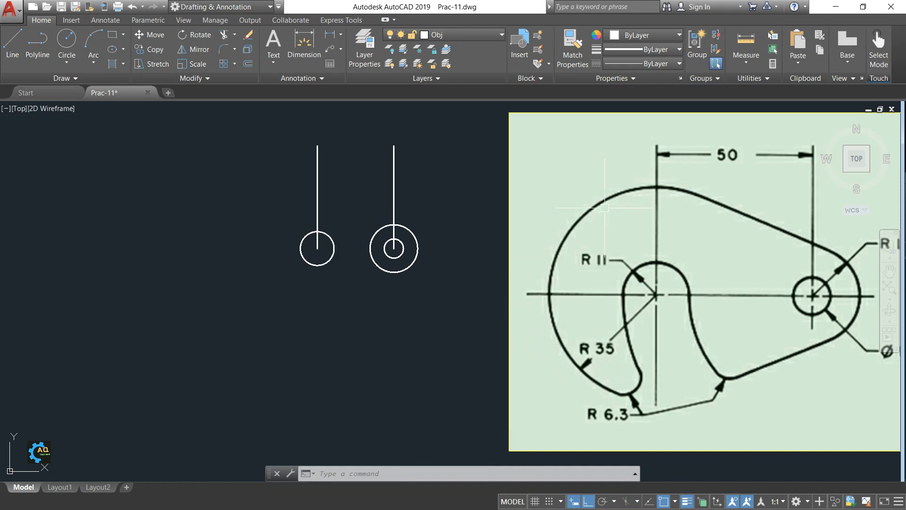
{"action": "type", "text": "c"}
{"action": "key", "text": "Return"}
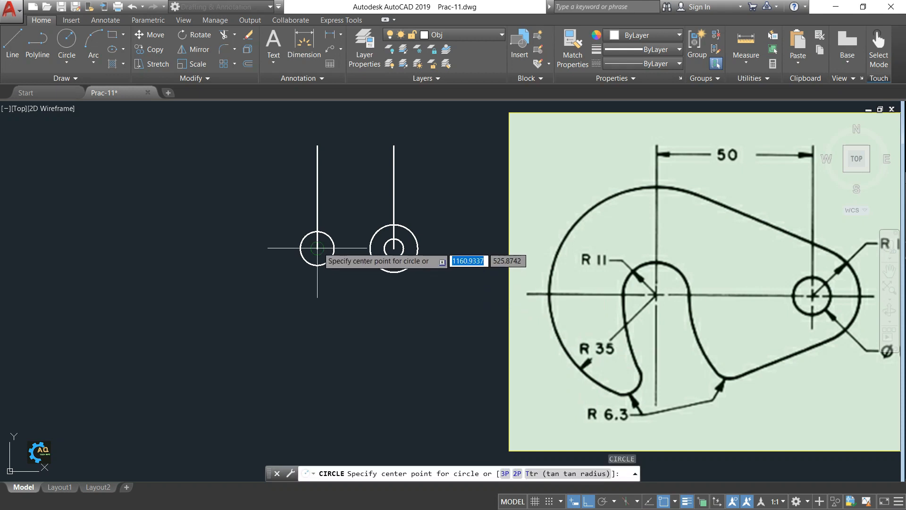
{"action": "left_click", "coordinate": [318, 247]}
{"action": "type", "text": "35"}
{"action": "key", "text": "Return"}
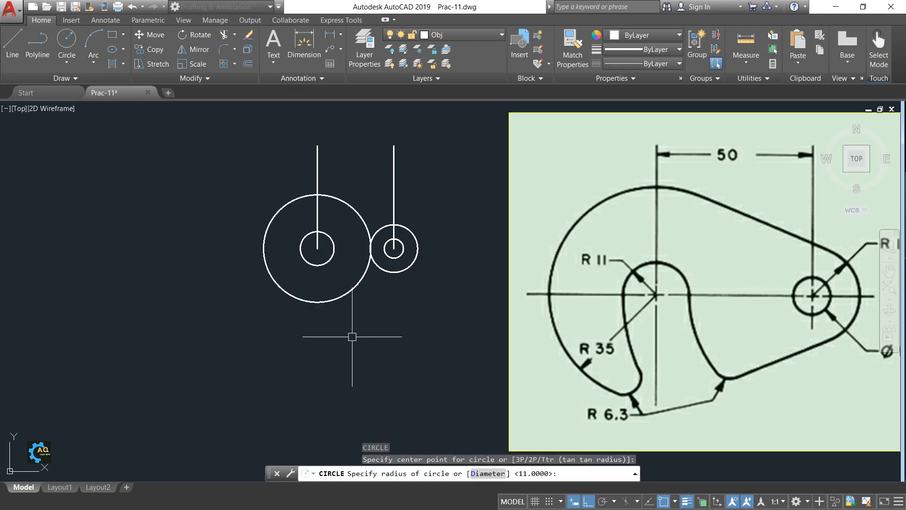
Draw a slanted line from the upper part of the radius 35 circle to a tangent point atop the radius 15.5 circle
{"action": "middle_click_drag", "start_coordinate": [360, 262], "coordinate": [326, 233]}
{"action": "middle_click_drag", "start_coordinate": [290, 183], "coordinate": [280, 216]}
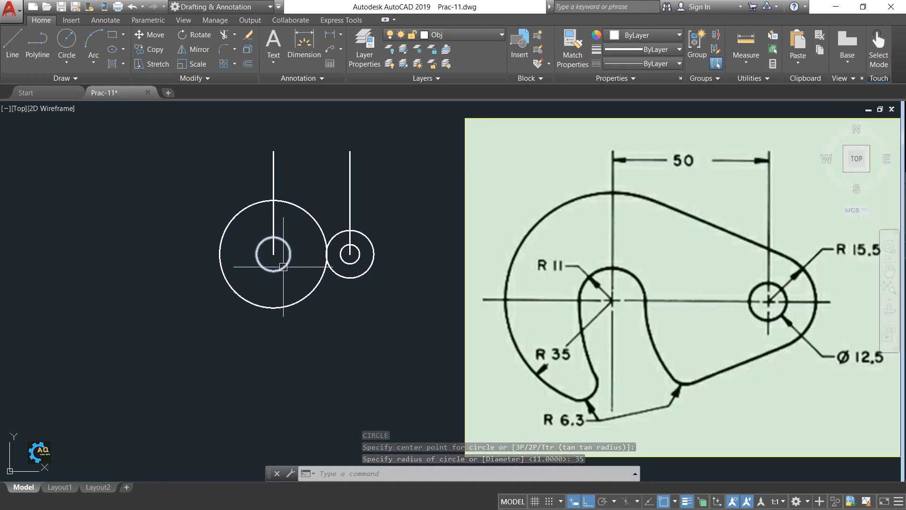
{"action": "middle_click_drag", "start_coordinate": [388, 293], "coordinate": [372, 284]}
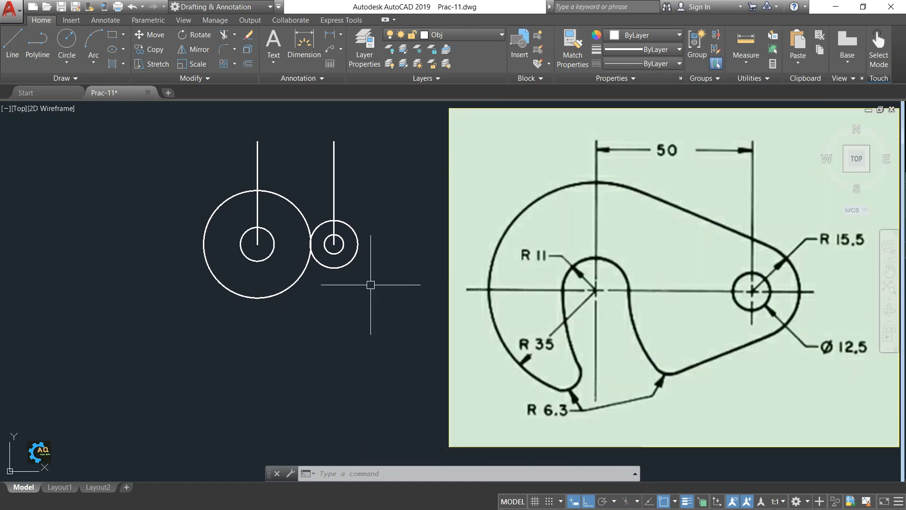
{"action": "middle_click_drag", "start_coordinate": [330, 304], "coordinate": [343, 294]}
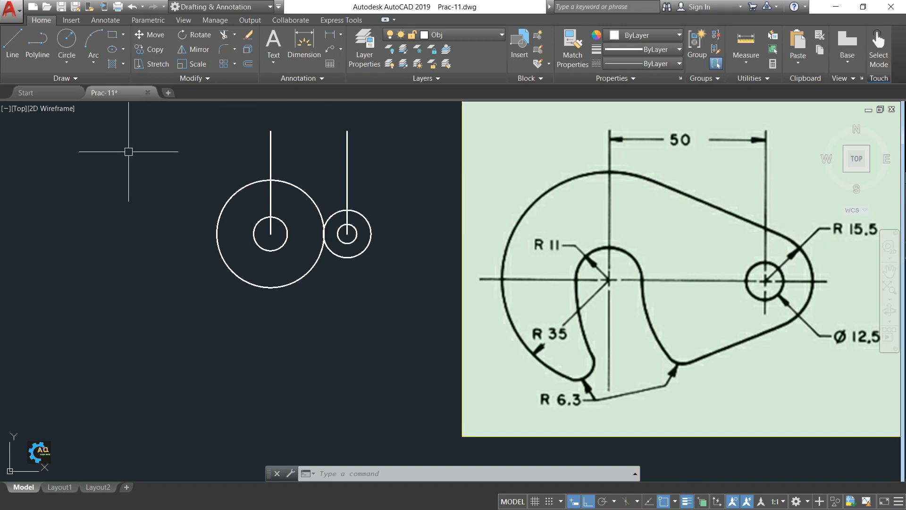
{"action": "key", "text": "l"}
{"action": "key", "text": "Return"}
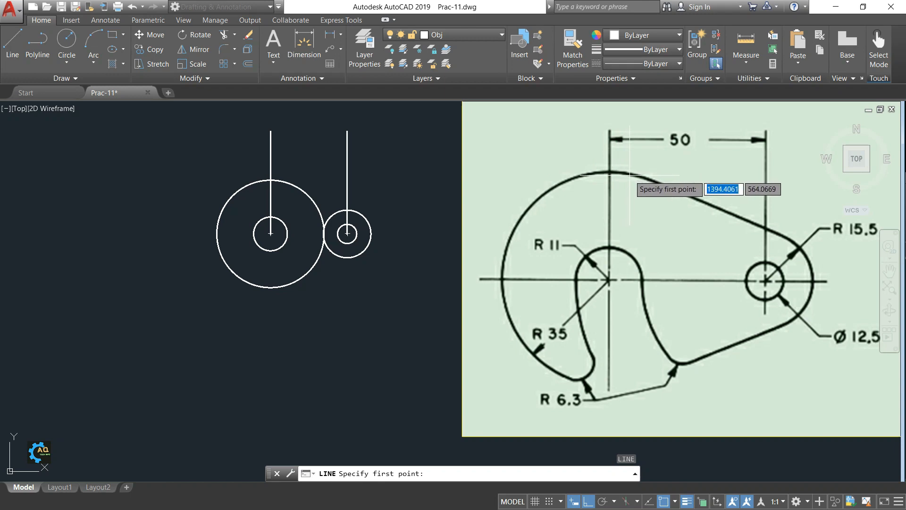
{"action": "left_click", "coordinate": [280, 181]}
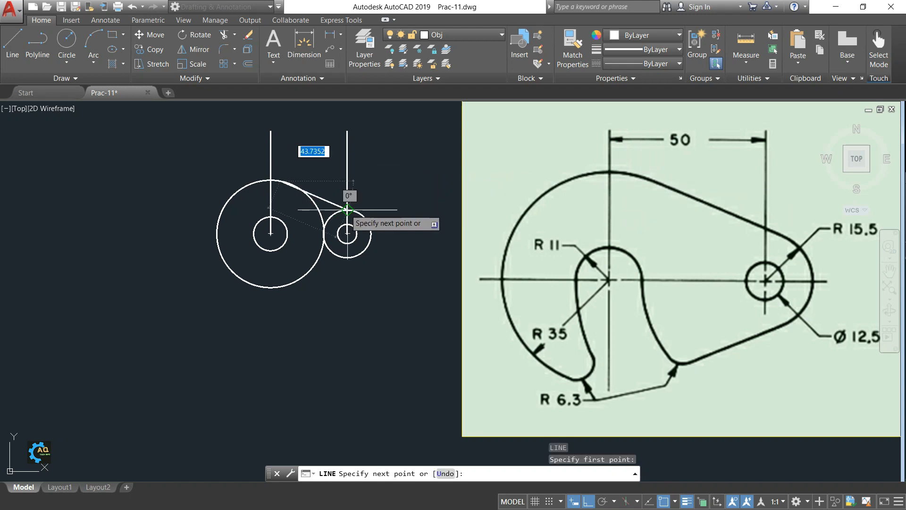
{"action": "scroll", "coordinate": [342, 209], "scroll_direction": "up", "scroll_amount": 6}
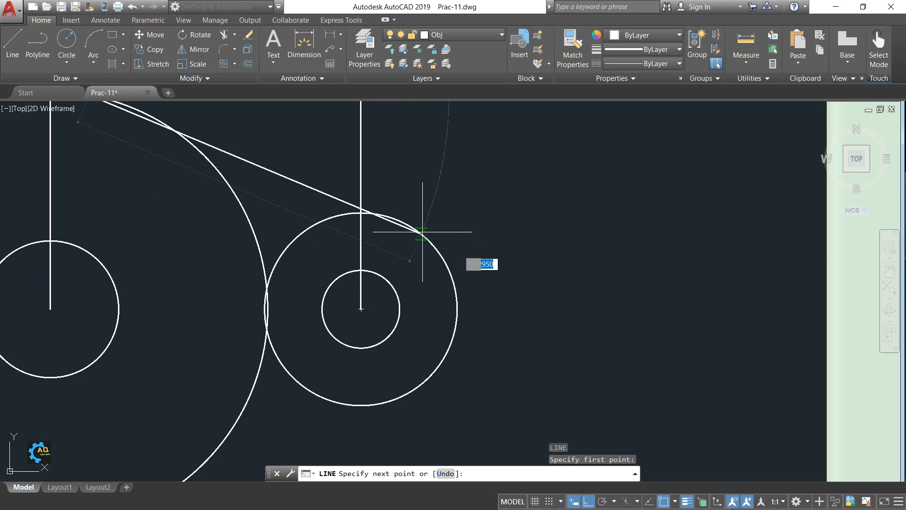
{"action": "left_click", "coordinate": [676, 502]}
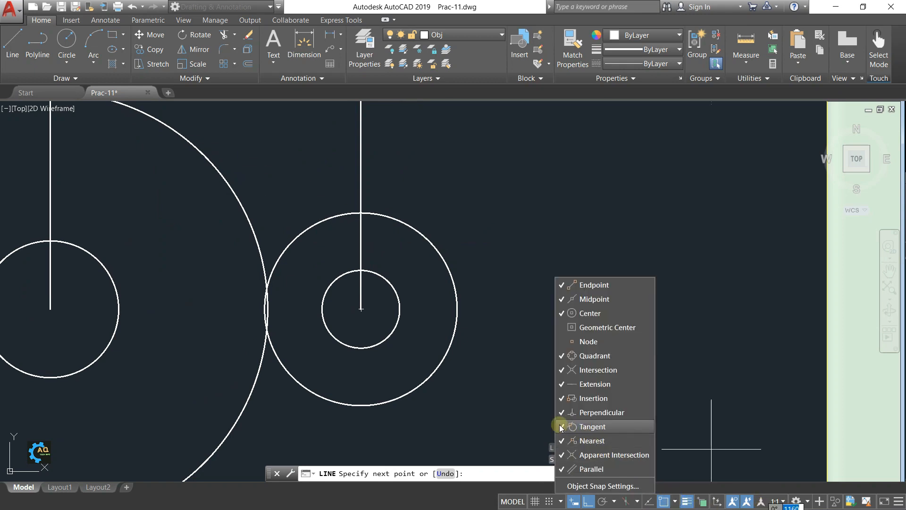
{"action": "left_click", "coordinate": [519, 381]}
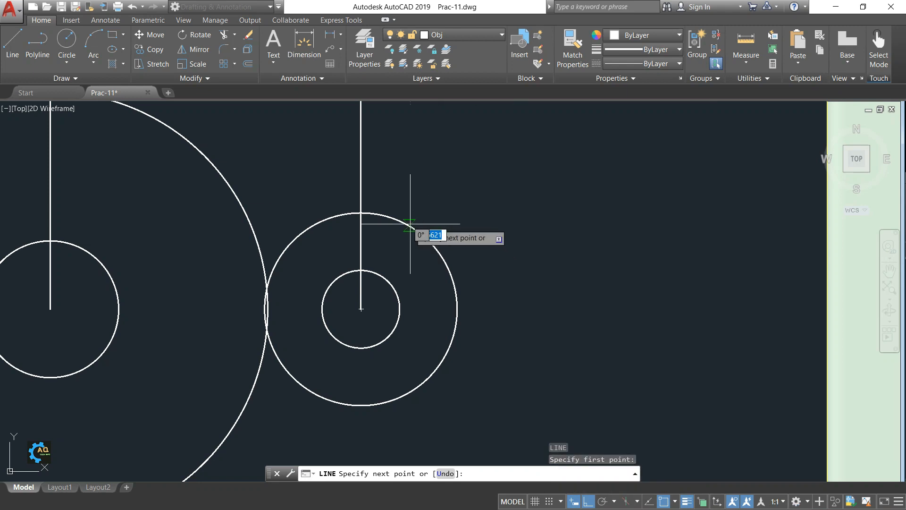
{"action": "left_click", "coordinate": [424, 233]}
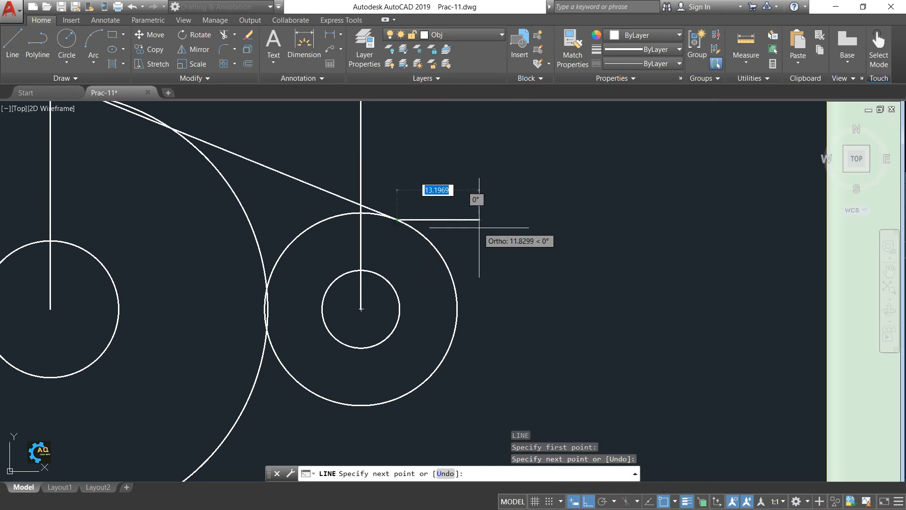
{"action": "key", "text": "Escape"}
{"action": "scroll", "coordinate": [453, 240], "scroll_direction": "down", "scroll_amount": 4}
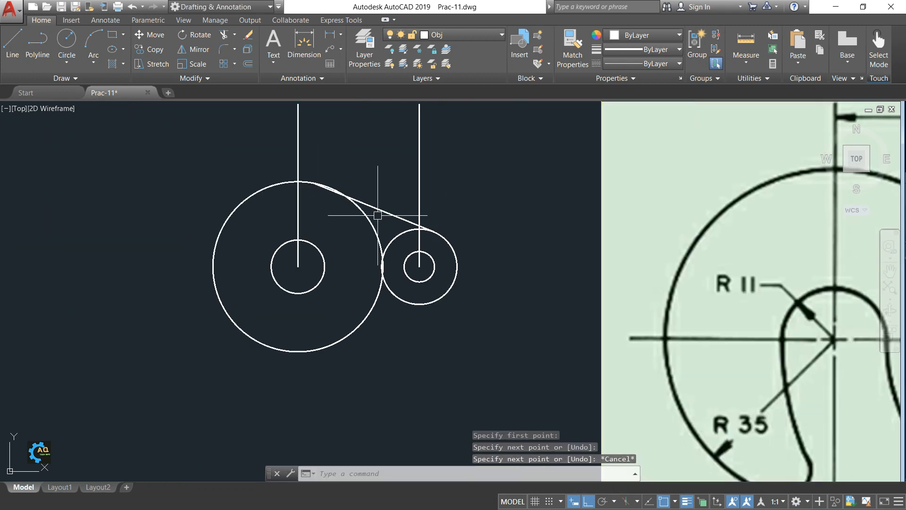
Try stretching the slanted line's upper end along the radius 35 circle toward its tangent point
{"action": "middle_click_drag", "start_coordinate": [468, 248], "coordinate": [420, 253]}
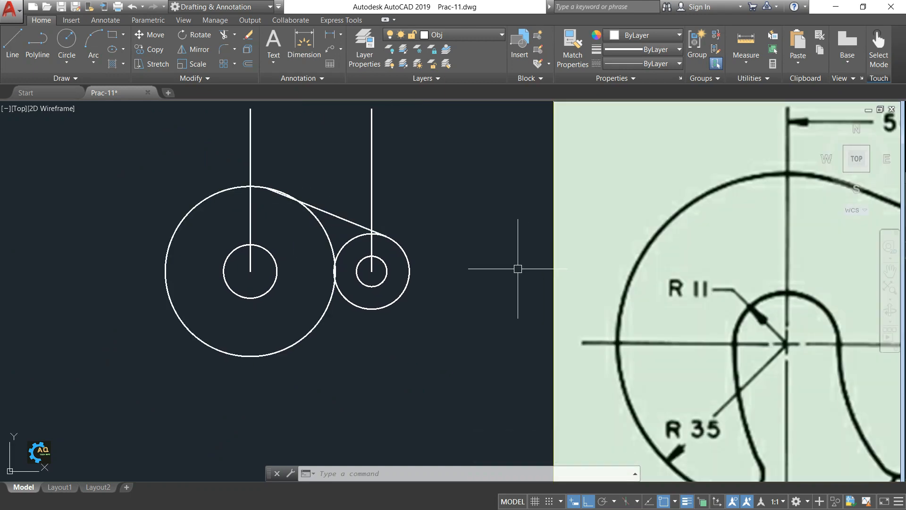
{"action": "scroll", "coordinate": [522, 267], "scroll_direction": "down", "scroll_amount": 2}
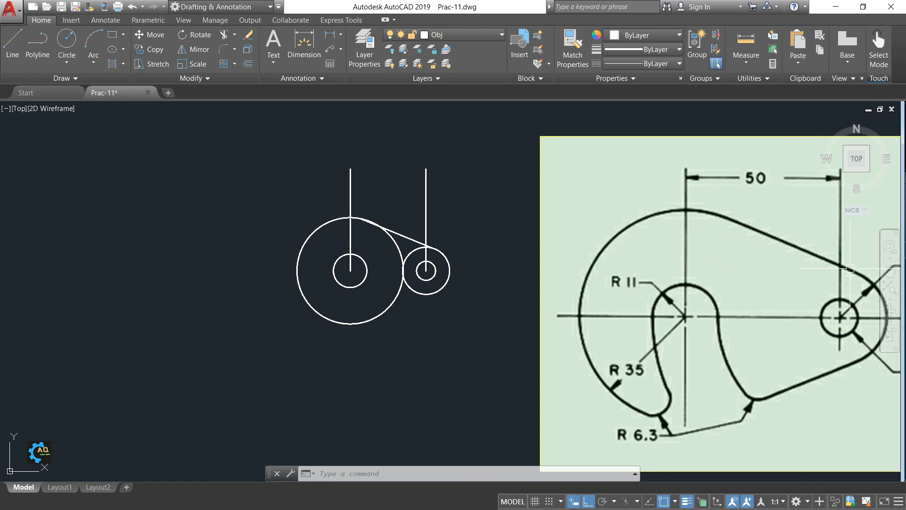
{"action": "scroll", "coordinate": [422, 234], "scroll_direction": "up", "scroll_amount": 3}
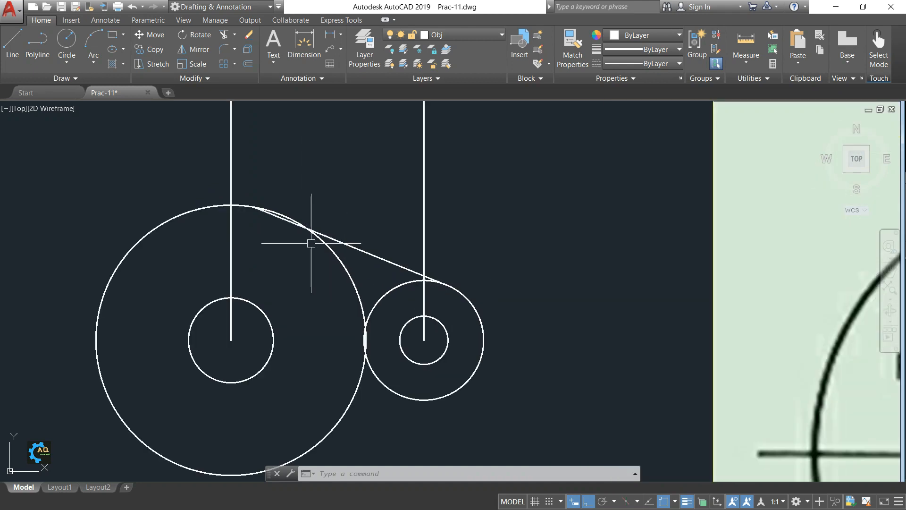
{"action": "middle_click_drag", "start_coordinate": [311, 242], "coordinate": [348, 253]}
{"action": "scroll", "coordinate": [291, 232], "scroll_direction": "up", "scroll_amount": 2}
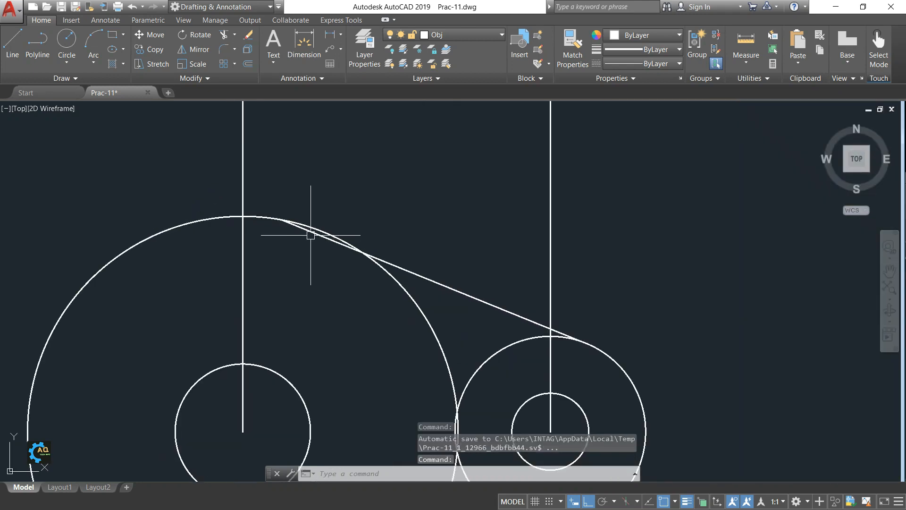
{"action": "left_click", "coordinate": [332, 242]}
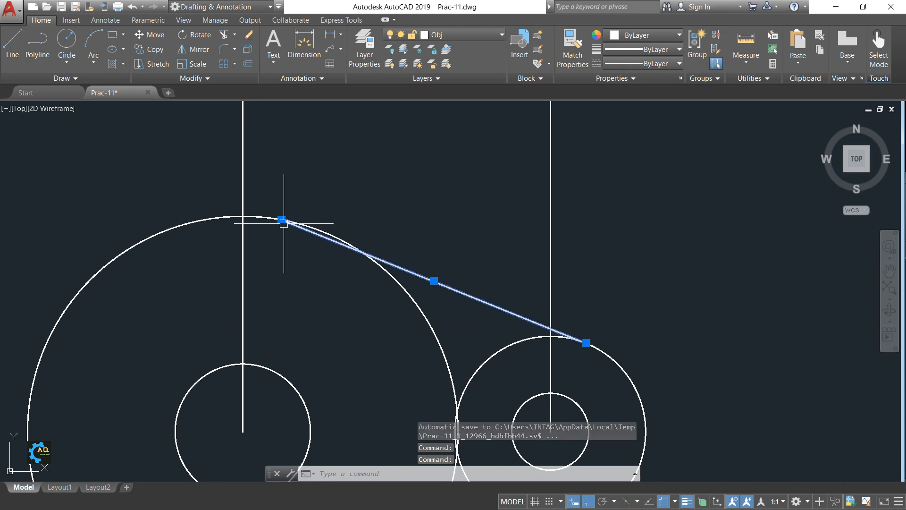
{"action": "left_click", "coordinate": [282, 220]}
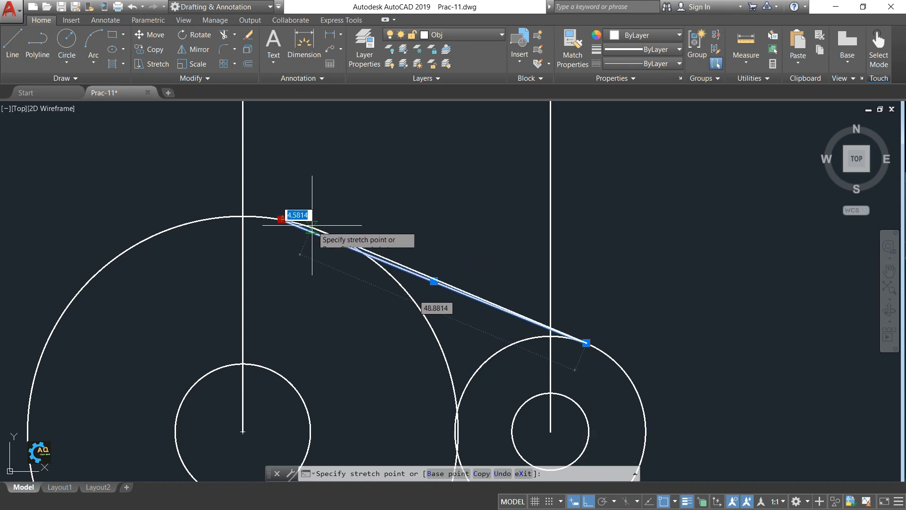
{"action": "scroll", "coordinate": [344, 241], "scroll_direction": "up", "scroll_amount": 4}
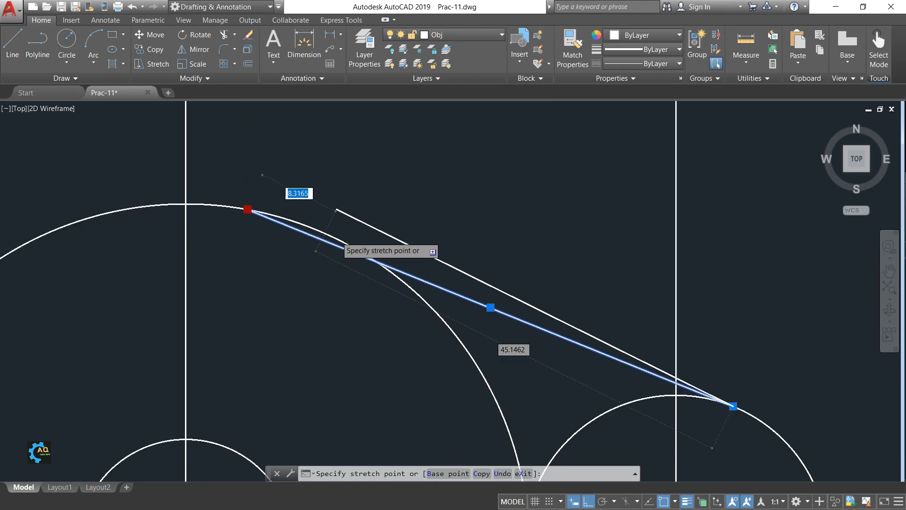
{"action": "left_click", "coordinate": [261, 209]}
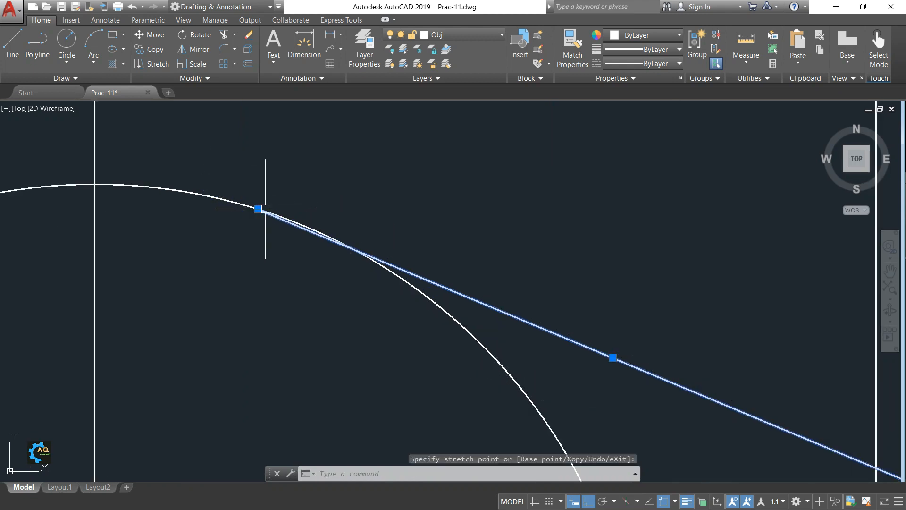
{"action": "scroll", "coordinate": [259, 207], "scroll_direction": "down", "scroll_amount": 2}
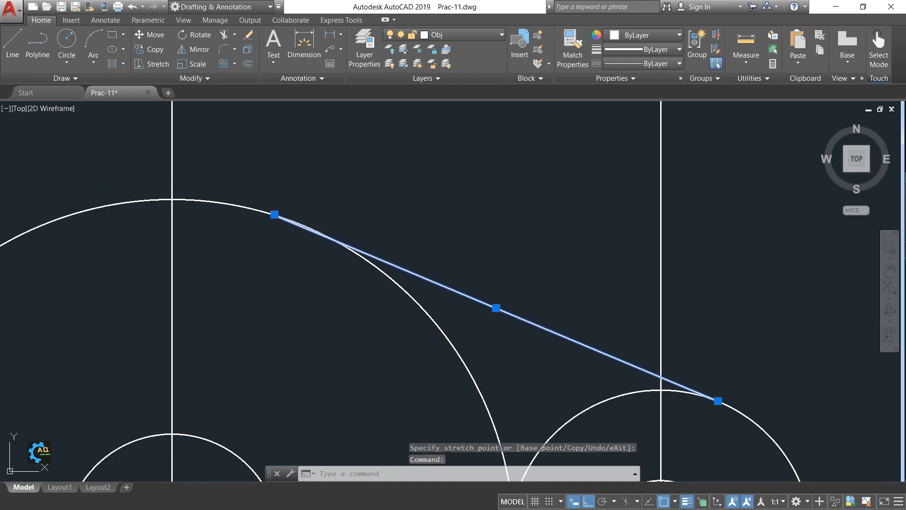
Move the slanted line's upper end farther along the radius 35 circle so the line meets it tangentially
{"action": "left_click", "coordinate": [274, 215]}
{"action": "left_click", "coordinate": [447, 214]}
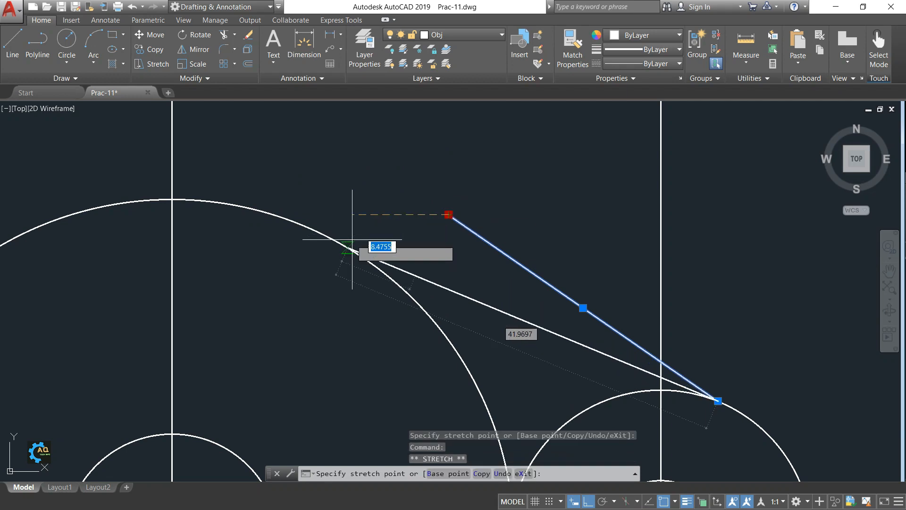
{"action": "left_click", "coordinate": [306, 226]}
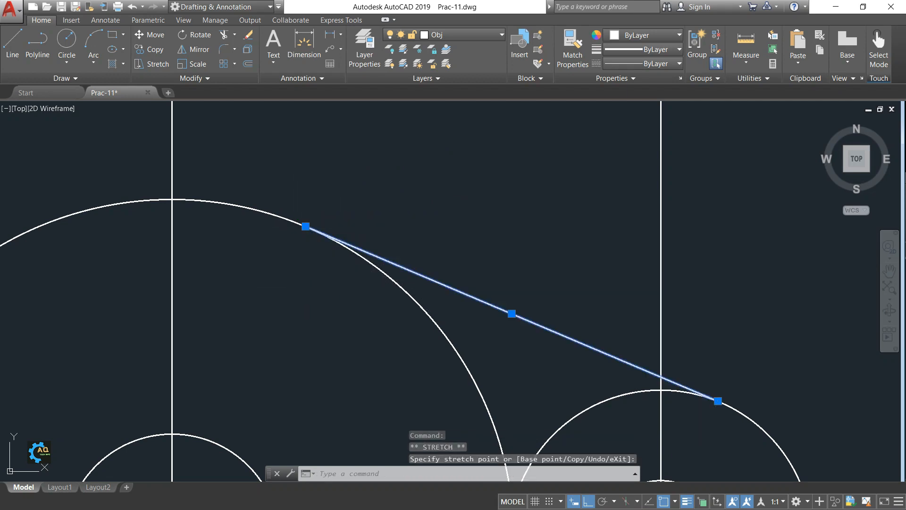
{"action": "key", "text": "Escape"}
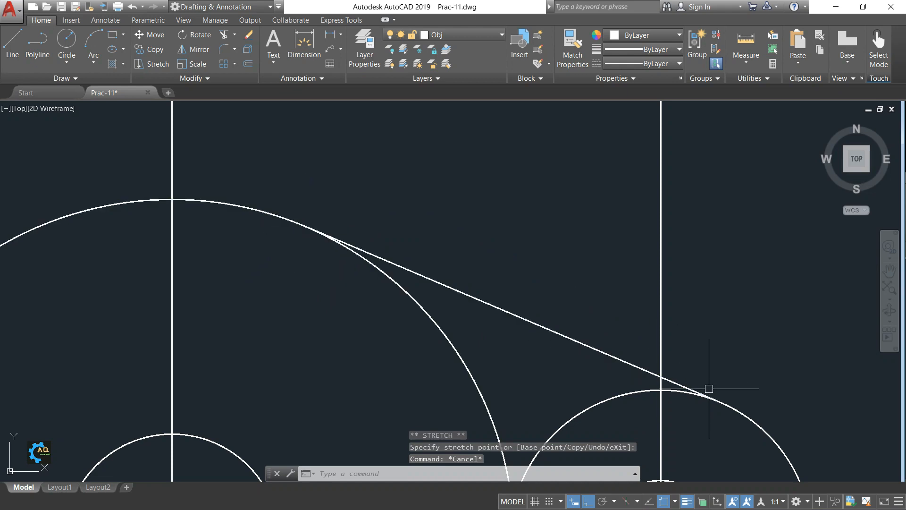
Trim the radius 35 circle between the slanted tangent line and the radius 15.5 circle
{"action": "middle_click_drag", "start_coordinate": [447, 288], "coordinate": [467, 266]}
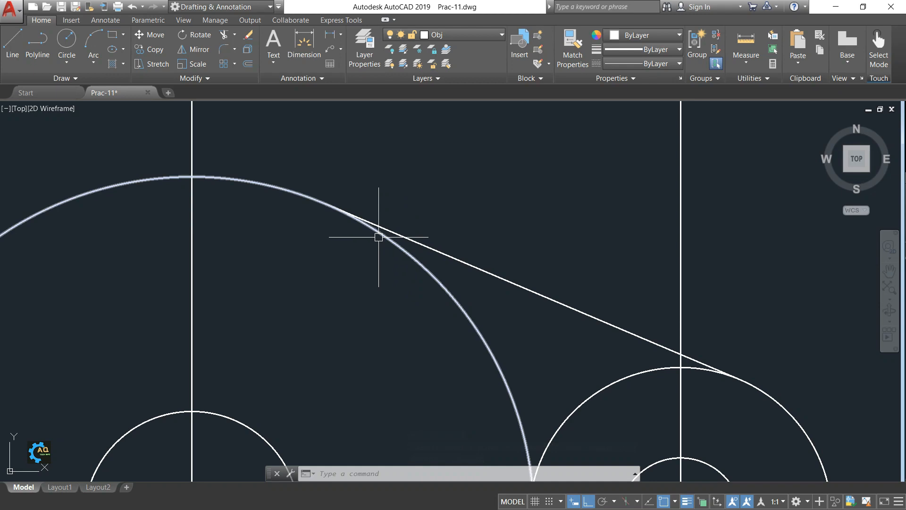
{"action": "scroll", "coordinate": [489, 342], "scroll_direction": "down", "scroll_amount": 3}
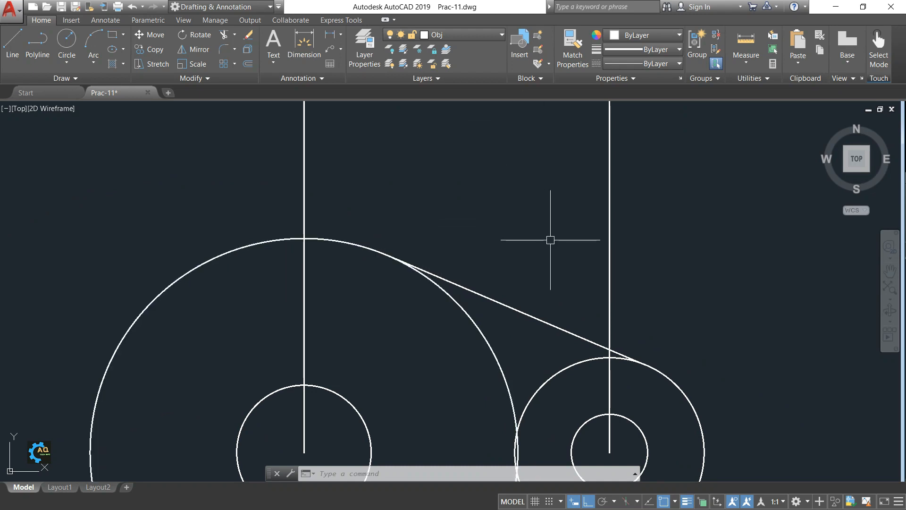
{"action": "scroll", "coordinate": [530, 269], "scroll_direction": "down", "scroll_amount": 2}
{"action": "middle_click_drag", "start_coordinate": [581, 299], "coordinate": [522, 214]}
{"action": "scroll", "coordinate": [522, 215], "scroll_direction": "down", "scroll_amount": 4}
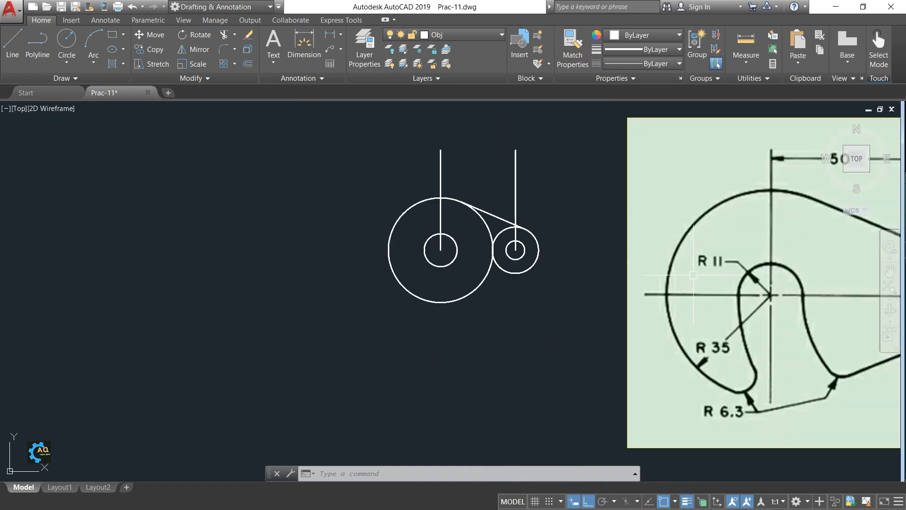
{"action": "middle_click_drag", "start_coordinate": [693, 274], "coordinate": [507, 258]}
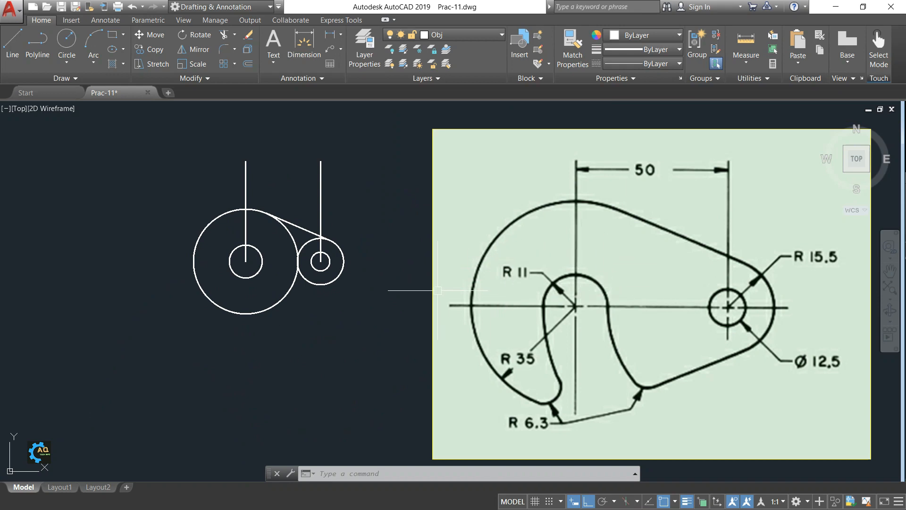
{"action": "scroll", "coordinate": [302, 261], "scroll_direction": "up", "scroll_amount": 6}
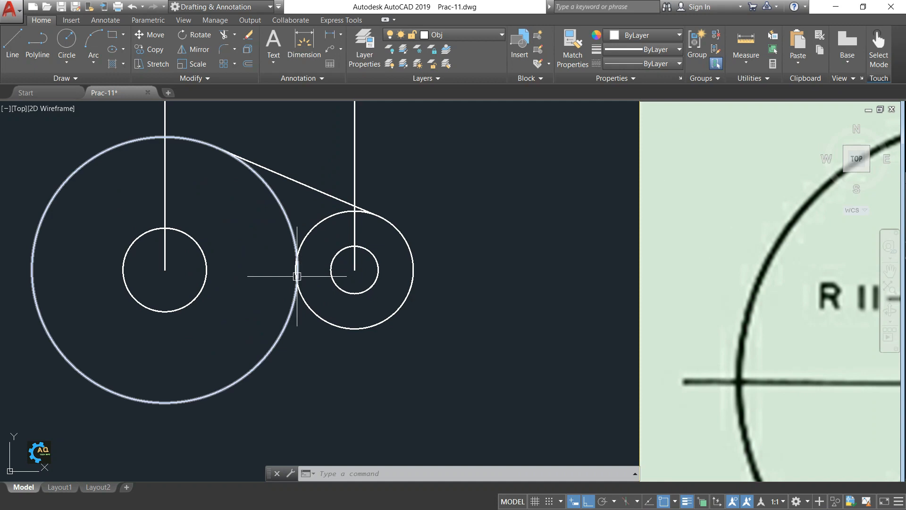
{"action": "middle_click_drag", "start_coordinate": [240, 245], "coordinate": [356, 350]}
{"action": "type", "text": "tr"}
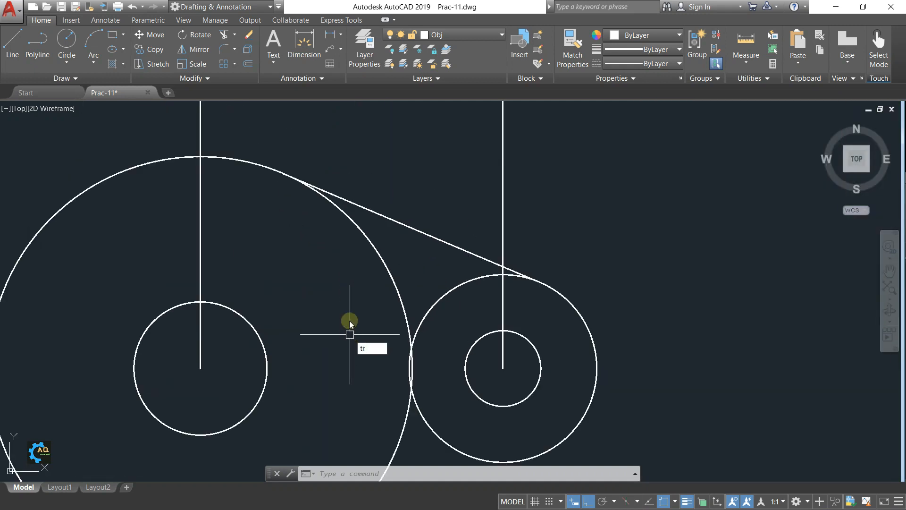
{"action": "key", "text": "Return"}
{"action": "key", "text": "Return"}
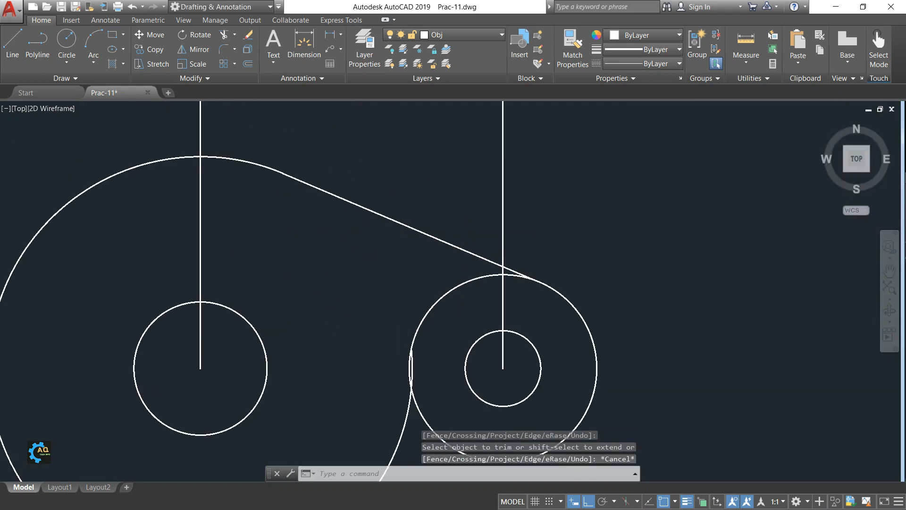
Trim the part of the radius 15.5 circle that lies inside the outline, beneath the slanted tangent line
{"action": "scroll", "coordinate": [410, 313], "scroll_direction": "down", "scroll_amount": 2}
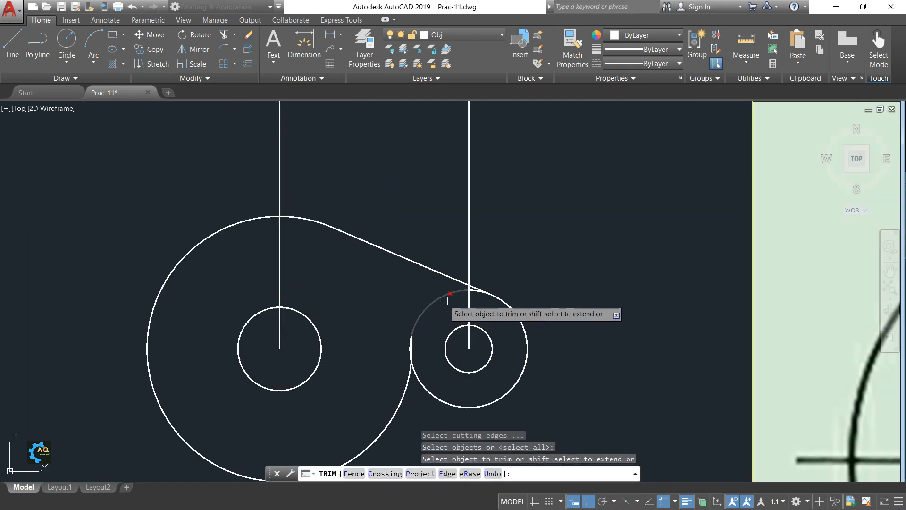
{"action": "scroll", "coordinate": [475, 290], "scroll_direction": "up", "scroll_amount": 5}
{"action": "left_click", "coordinate": [476, 290]}
{"action": "key", "text": "Escape"}
{"action": "scroll", "coordinate": [411, 279], "scroll_direction": "down", "scroll_amount": 5}
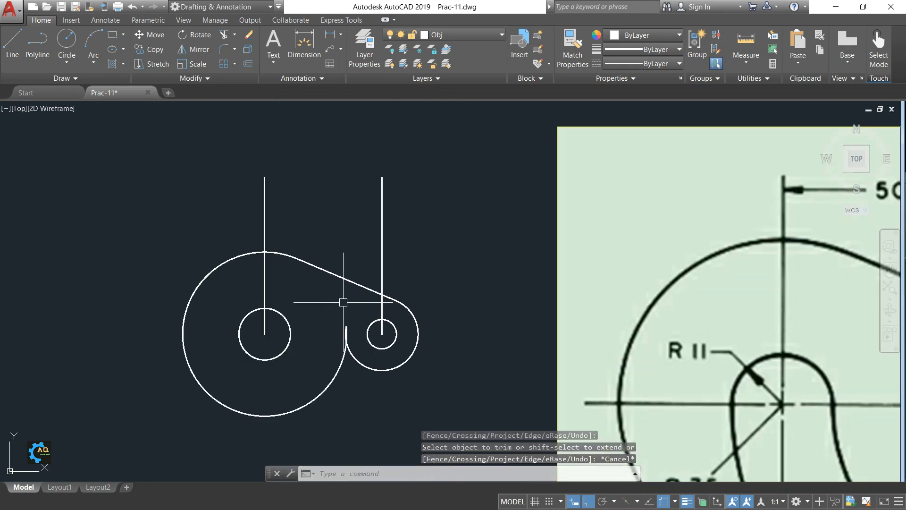
{"action": "scroll", "coordinate": [321, 275], "scroll_direction": "down", "scroll_amount": 1}
{"action": "middle_click_drag", "start_coordinate": [380, 297], "coordinate": [348, 277]}
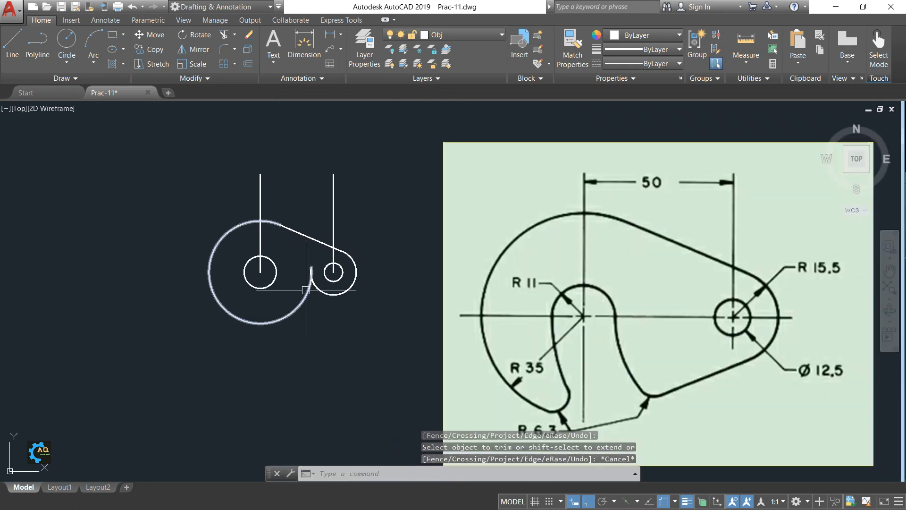
{"action": "middle_click_drag", "start_coordinate": [311, 303], "coordinate": [323, 263]}
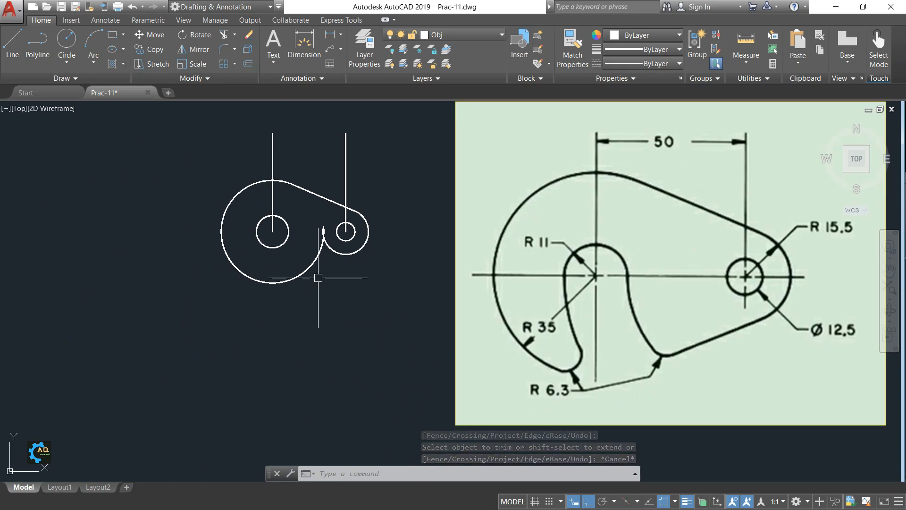
{"action": "middle_click_drag", "start_coordinate": [296, 261], "coordinate": [327, 252]}
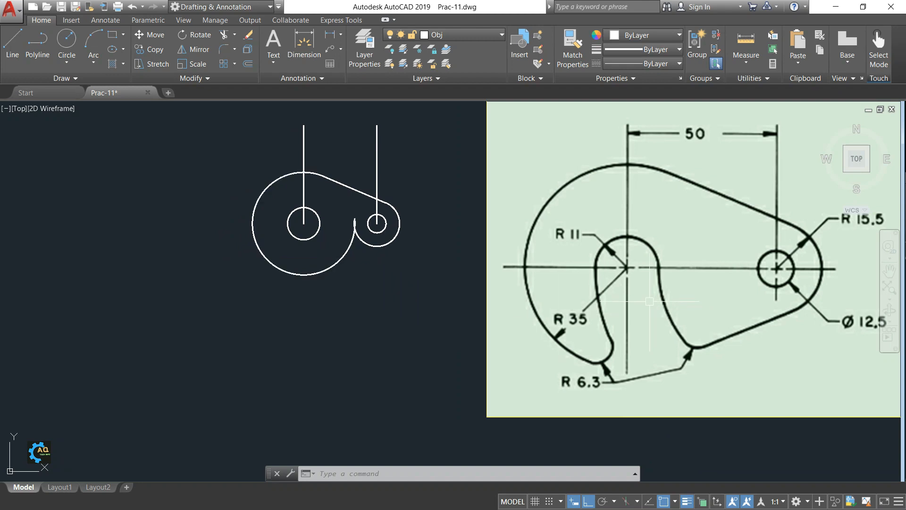
{"action": "middle_click_drag", "start_coordinate": [649, 301], "coordinate": [627, 300]}
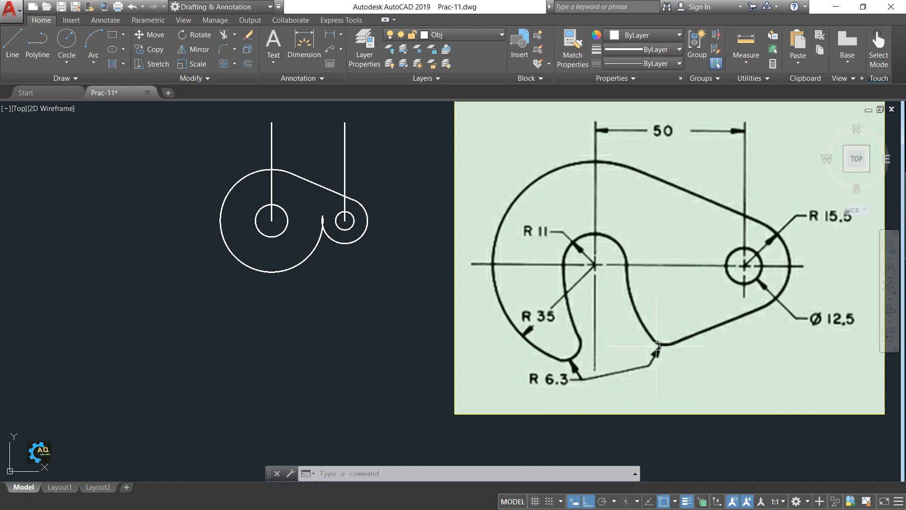
{"action": "mouse_move", "coordinate": [364, 293]}
{"action": "middle_mouse_down"}
{"action": "mouse_move", "coordinate": [405, 283]}
{"action": "mouse_move", "coordinate": [408, 302]}
{"action": "mouse_move", "coordinate": [383, 290]}
{"action": "middle_mouse_up"}
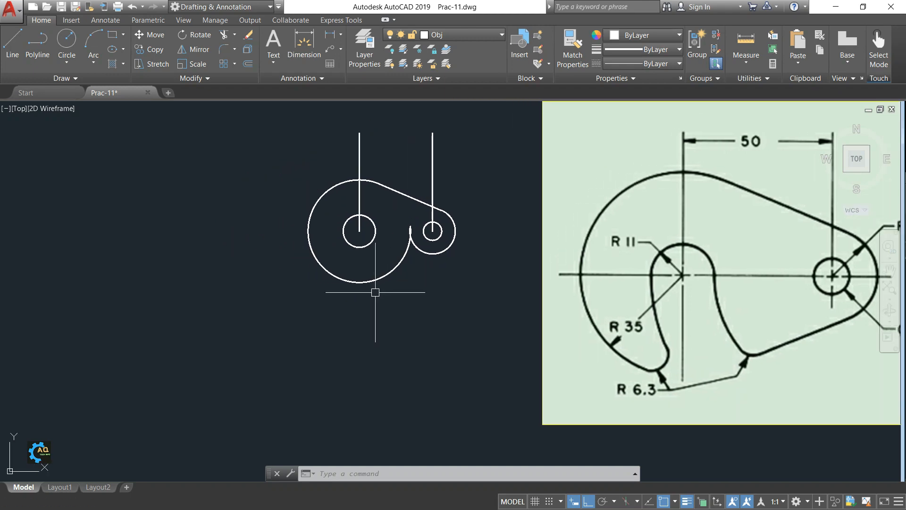
{"action": "middle_click_drag", "start_coordinate": [348, 262], "coordinate": [363, 264]}
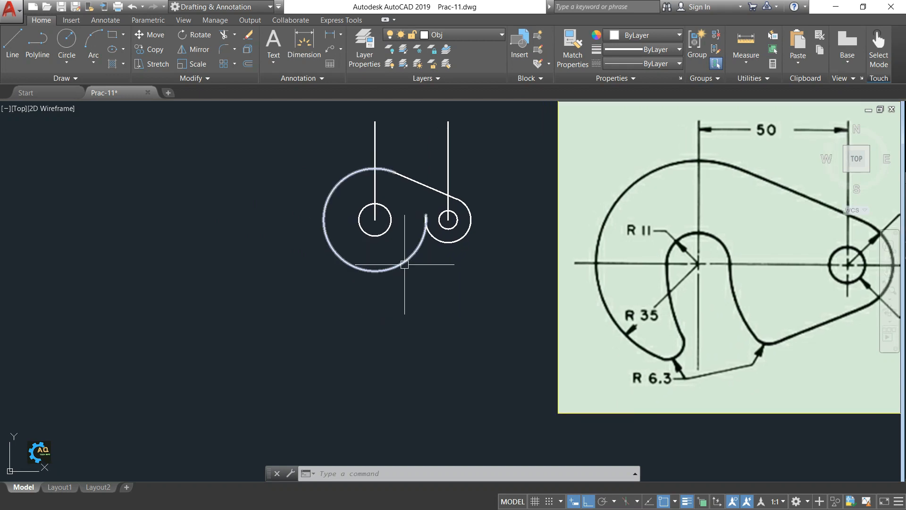
{"action": "mouse_move", "coordinate": [409, 257]}
{"action": "middle_mouse_down"}
{"action": "mouse_move", "coordinate": [398, 259]}
{"action": "mouse_move", "coordinate": [382, 287]}
{"action": "middle_mouse_up"}
{"action": "scroll", "coordinate": [401, 289], "scroll_direction": "up", "scroll_amount": 3}
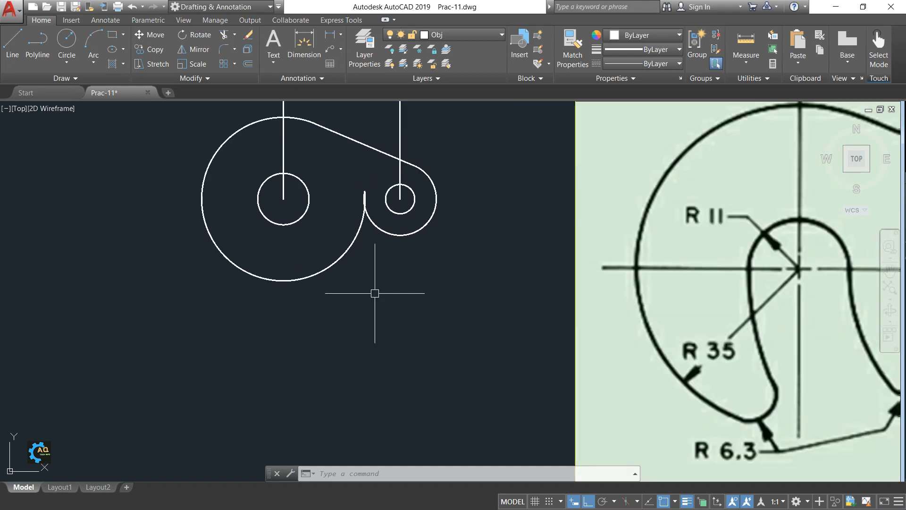
{"action": "scroll", "coordinate": [372, 290], "scroll_direction": "down", "scroll_amount": 5}
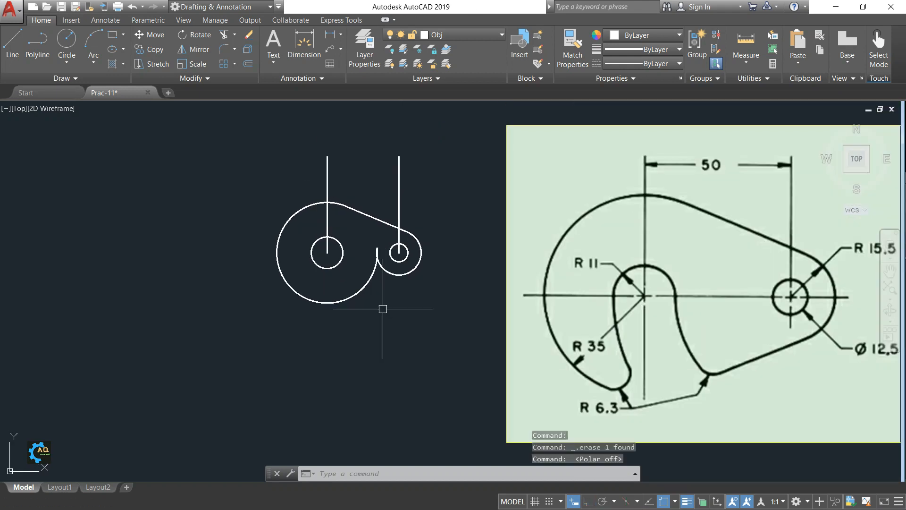
{"action": "key", "text": "alt"}
{"action": "middle_click_drag", "start_coordinate": [408, 284], "coordinate": [436, 282]}
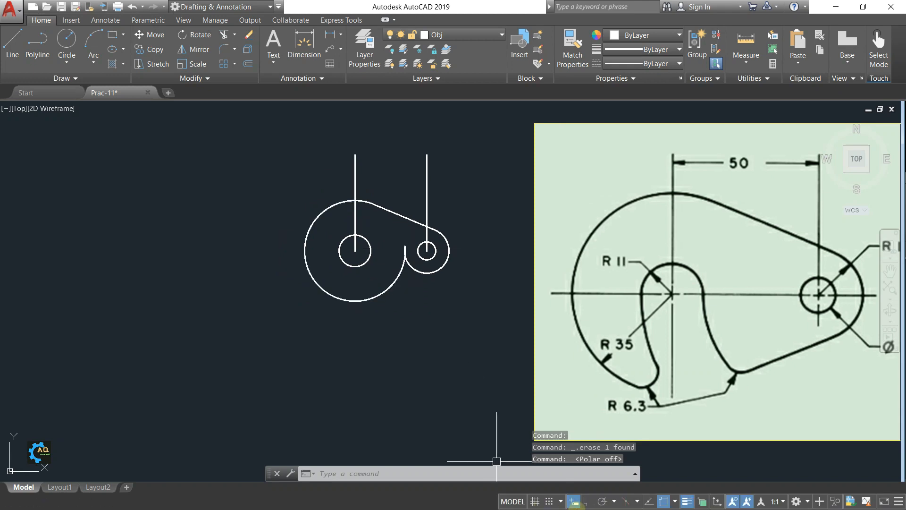
Turn on Ortho and draw the lower slanted line from the radius 15.5 circle's underside to the radius 35 circle, tangent to both
{"action": "left_click", "coordinate": [588, 501]}
{"action": "middle_click_drag", "start_coordinate": [438, 346], "coordinate": [418, 352]}
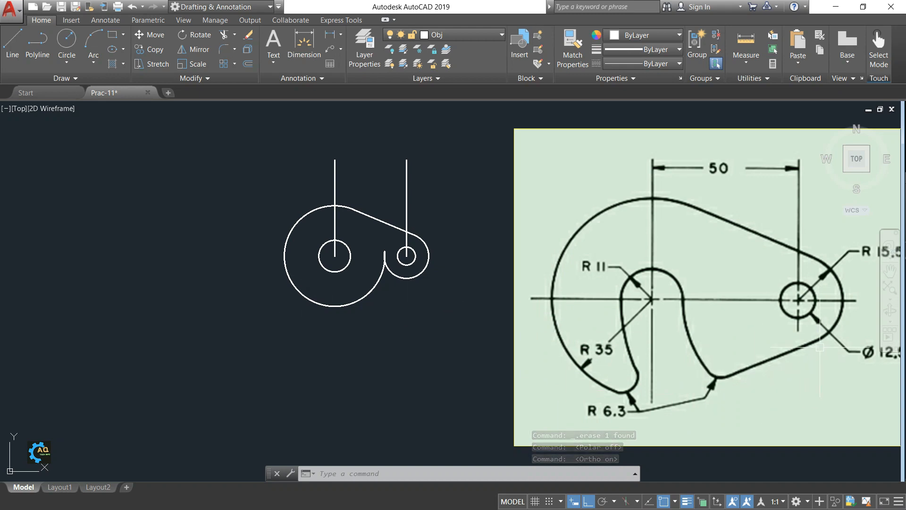
{"action": "type", "text": "l"}
{"action": "key", "text": "Return"}
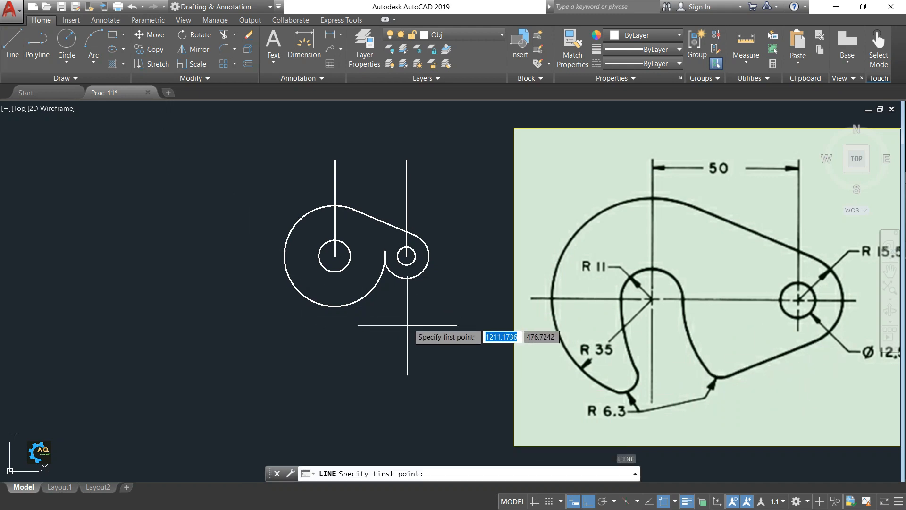
{"action": "left_click", "coordinate": [416, 274]}
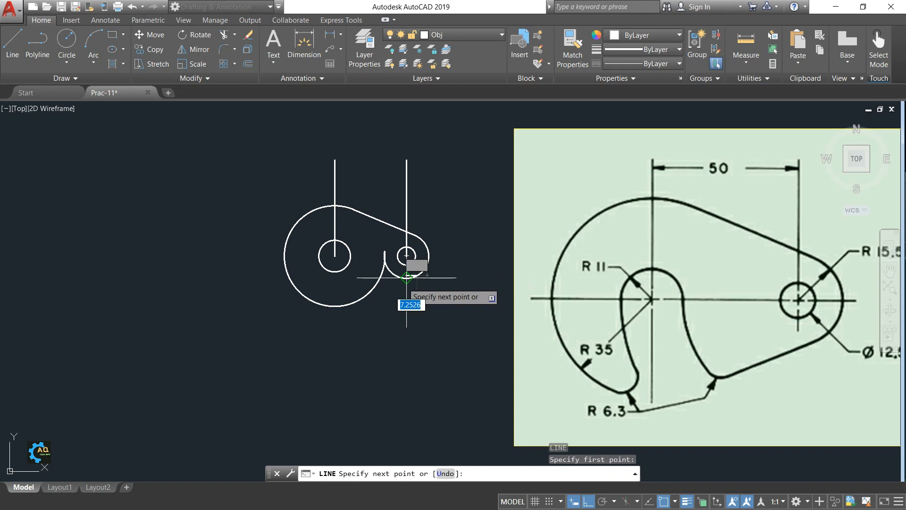
{"action": "left_click", "coordinate": [367, 292]}
{"action": "key", "text": "Escape"}
{"action": "scroll", "coordinate": [420, 297], "scroll_direction": "up", "scroll_amount": 6}
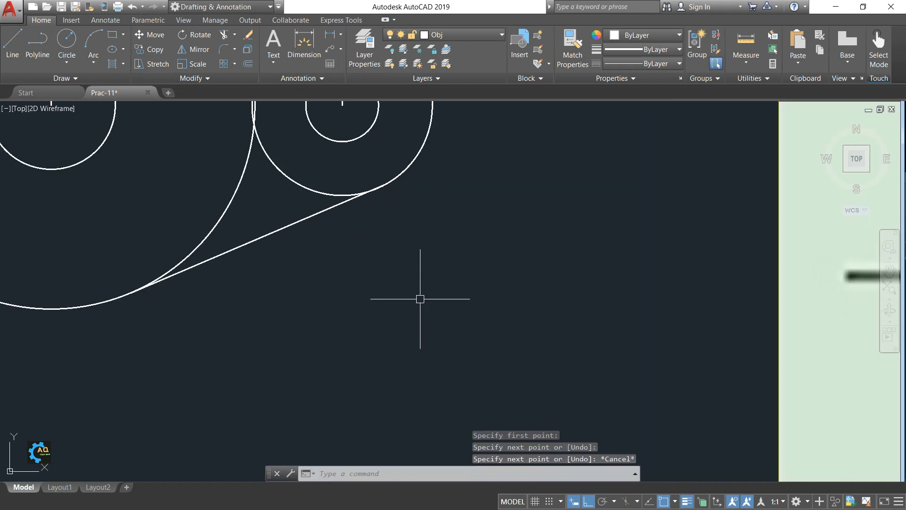
{"action": "left_click", "coordinate": [331, 216]}
{"action": "left_click", "coordinate": [384, 185]}
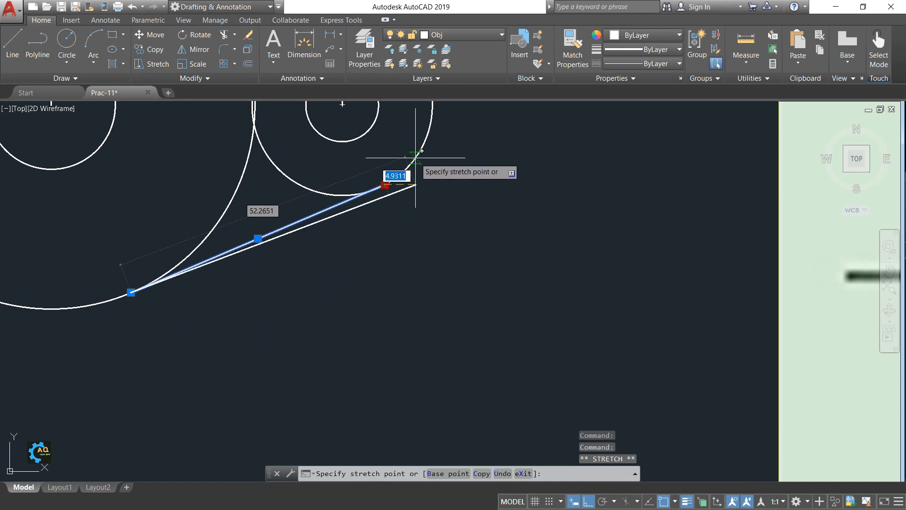
{"action": "key", "text": "Escape"}
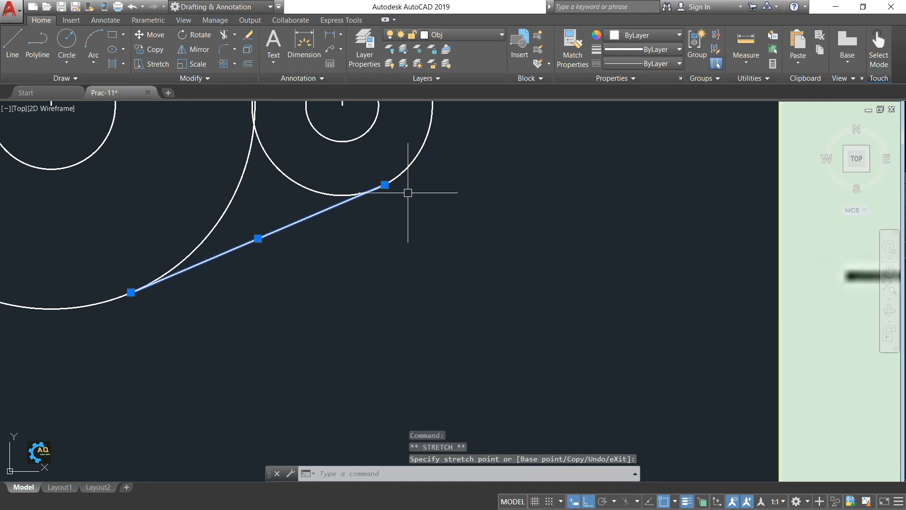
{"action": "key", "text": "Escape"}
{"action": "scroll", "coordinate": [373, 198], "scroll_direction": "down", "scroll_amount": 5}
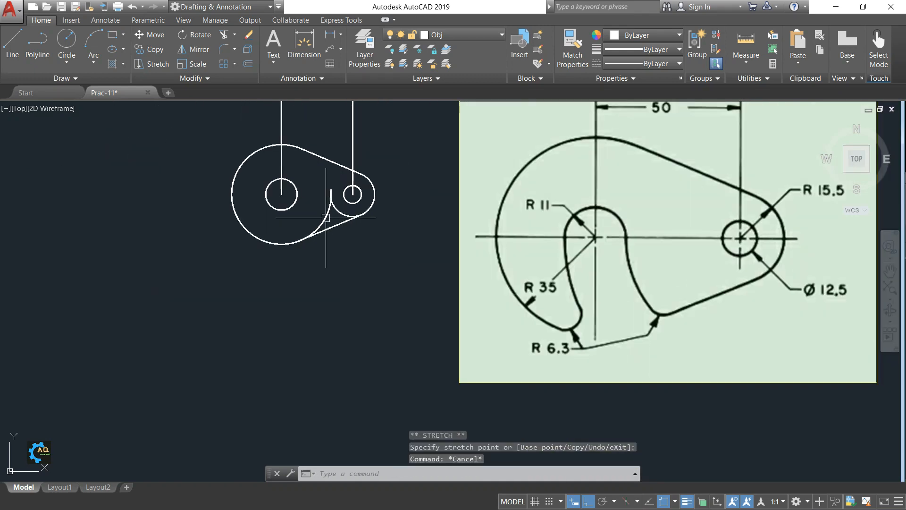
Trim the radius 35 and radius 15.5 arcs inside the outline above the lower tangent line, and delete the leftover arc fragment
{"action": "scroll", "coordinate": [324, 214], "scroll_direction": "up", "scroll_amount": 4}
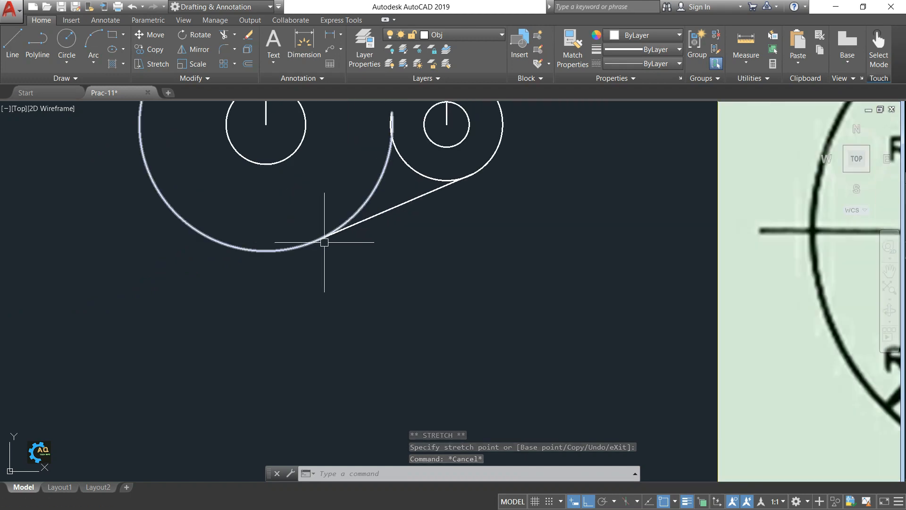
{"action": "type", "text": "tr"}
{"action": "key", "text": "Return"}
{"action": "key", "text": "Return"}
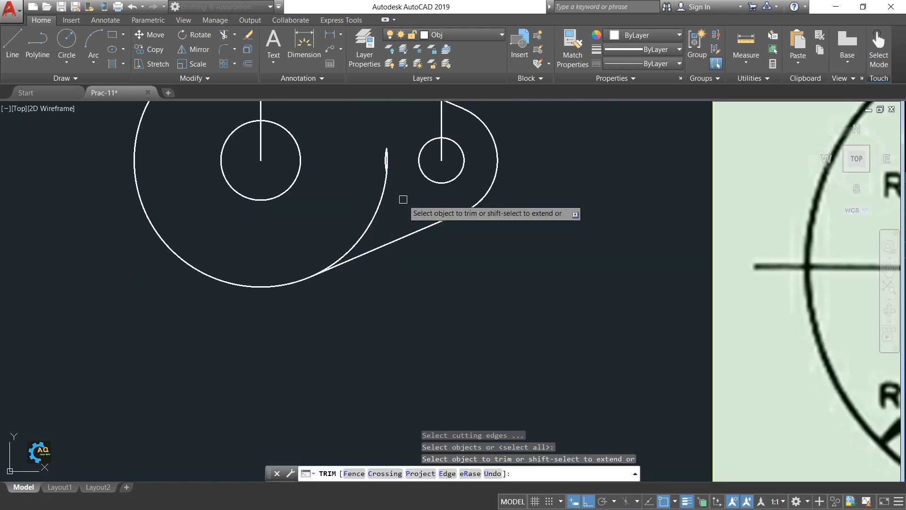
{"action": "left_click", "coordinate": [385, 186]}
{"action": "key", "text": "Escape"}
{"action": "left_click", "coordinate": [386, 160]}
{"action": "key", "text": "Delete"}
{"action": "scroll", "coordinate": [427, 236], "scroll_direction": "down", "scroll_amount": 2}
{"action": "middle_click_drag", "start_coordinate": [427, 243], "coordinate": [370, 253]}
{"action": "scroll", "coordinate": [404, 270], "scroll_direction": "down", "scroll_amount": 2}
{"action": "scroll", "coordinate": [527, 287], "scroll_direction": "up", "scroll_amount": 1}
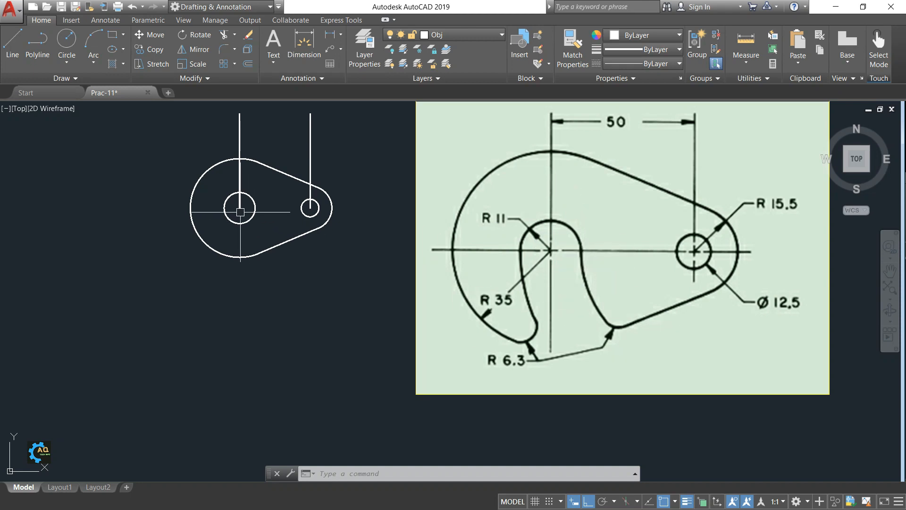
{"action": "left_click", "coordinate": [94, 60]}
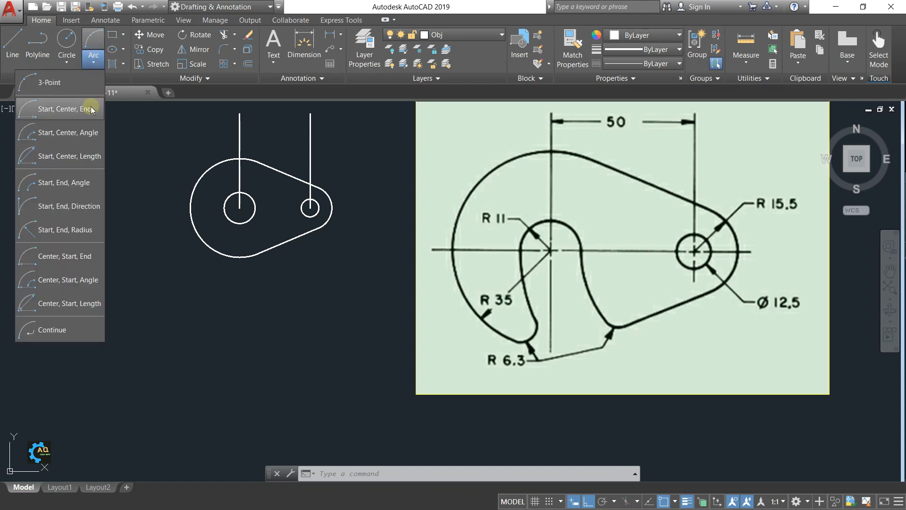
{"action": "left_click", "coordinate": [50, 83]}
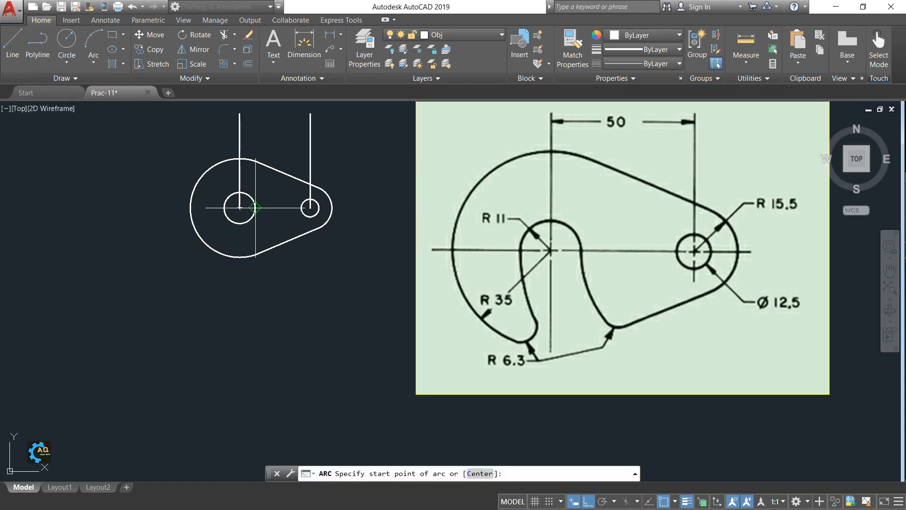
{"action": "left_click", "coordinate": [237, 208]}
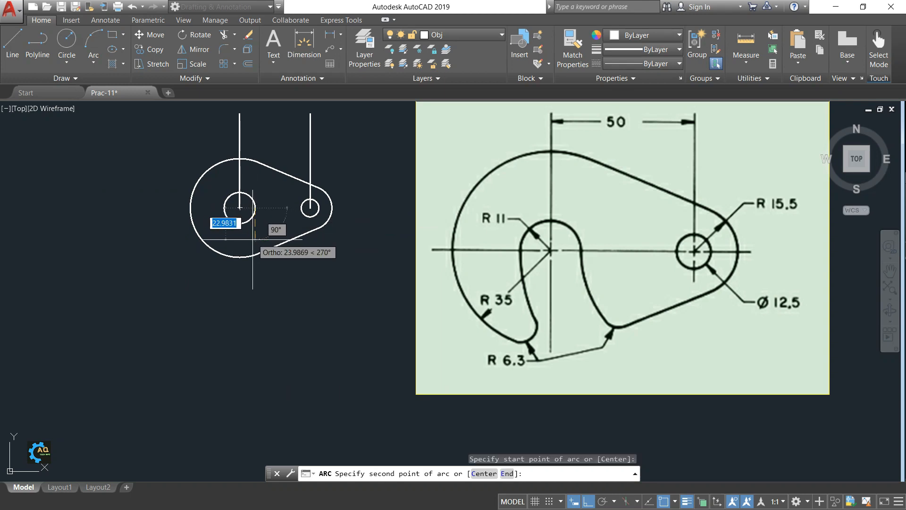
{"action": "scroll", "coordinate": [253, 236], "scroll_direction": "up", "scroll_amount": 2}
{"action": "scroll", "coordinate": [253, 235], "scroll_direction": "up", "scroll_amount": 1}
{"action": "left_click", "coordinate": [255, 229]}
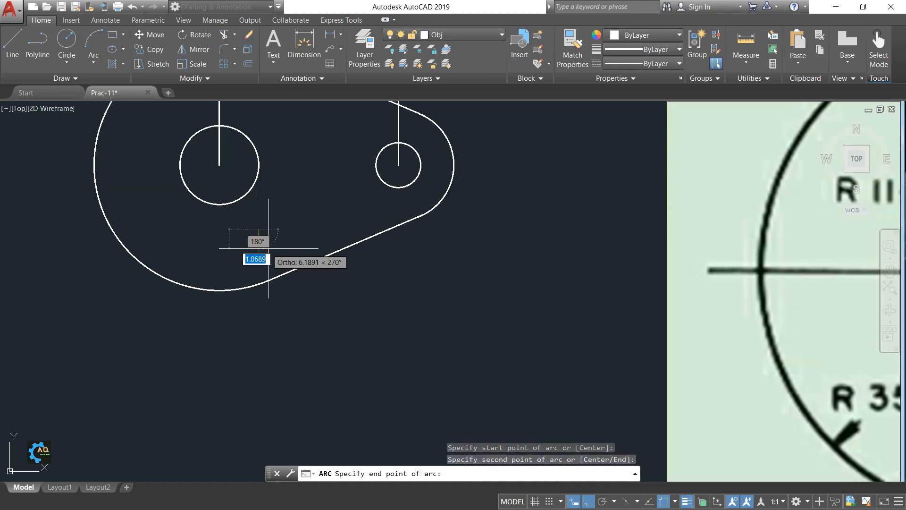
{"action": "key", "text": "Escape"}
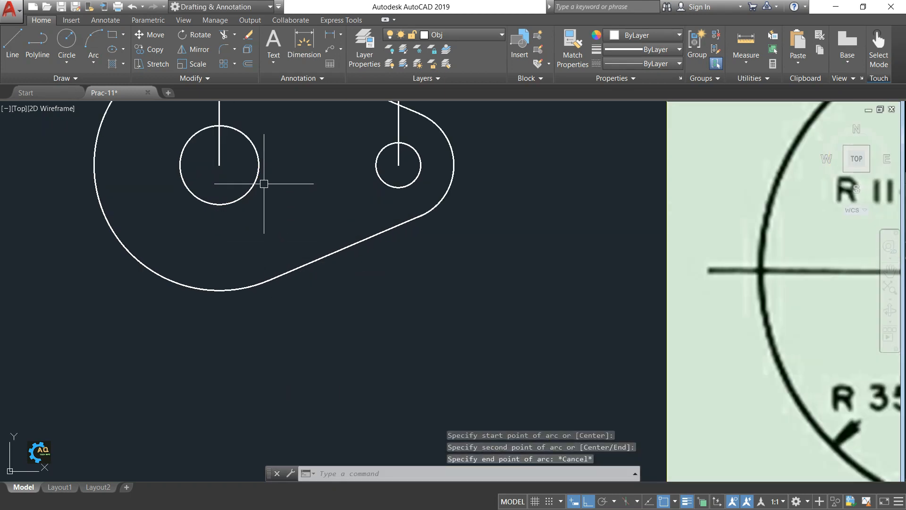
With Ortho off, draw a three-point arc curving from the radius 11 circle's right quadrant down to the lower slanted line
{"action": "left_click", "coordinate": [93, 40]}
{"action": "left_click", "coordinate": [259, 164]}
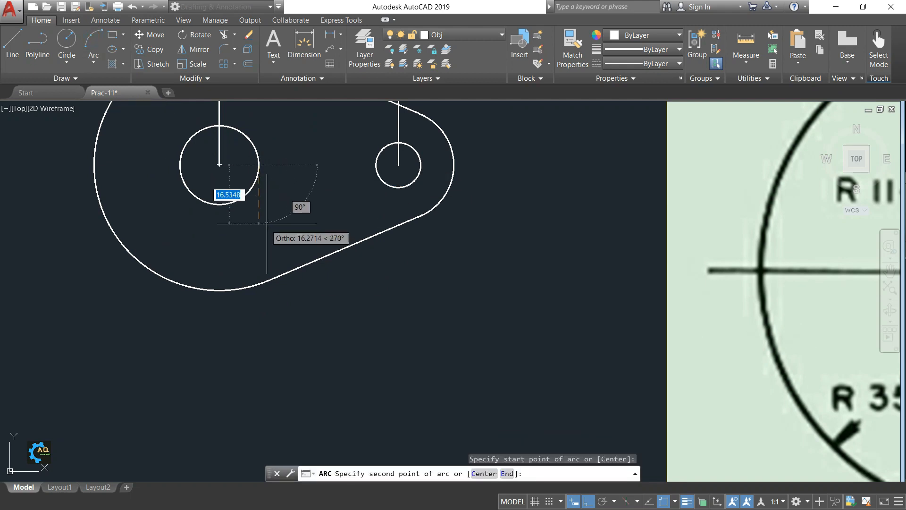
{"action": "left_click", "coordinate": [583, 501]}
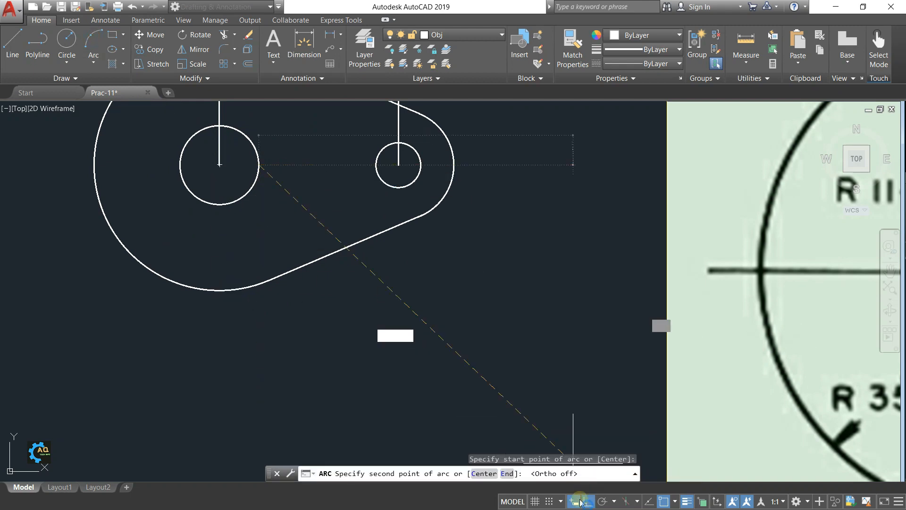
{"action": "left_click", "coordinate": [263, 236]}
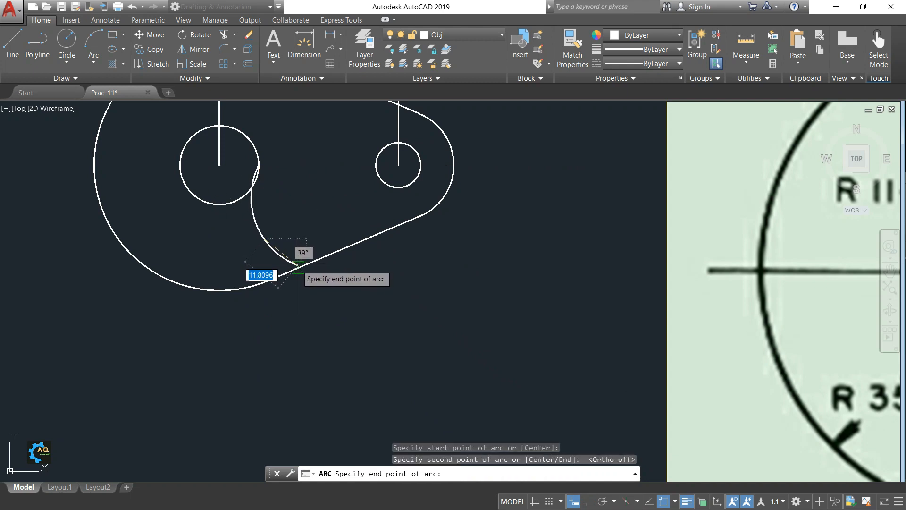
{"action": "left_click", "coordinate": [292, 268]}
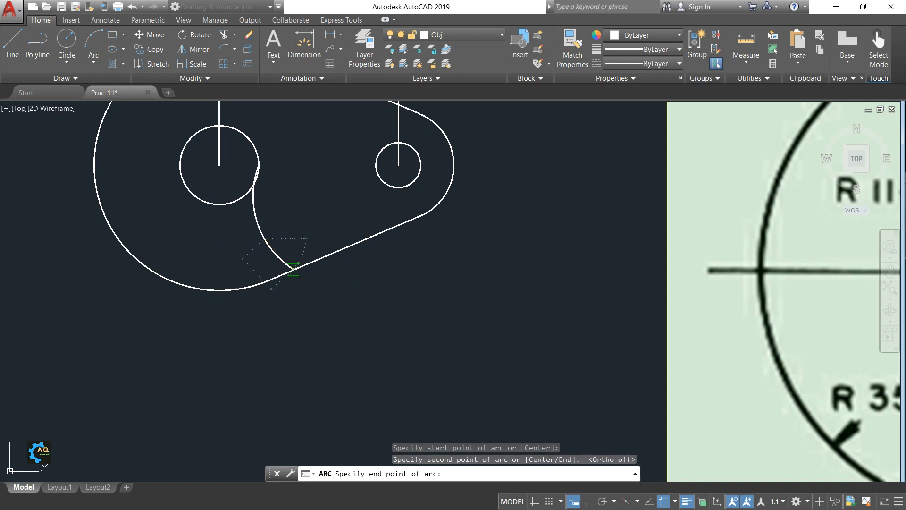
{"action": "scroll", "coordinate": [366, 301], "scroll_direction": "down", "scroll_amount": 2}
{"action": "scroll", "coordinate": [367, 301], "scroll_direction": "down", "scroll_amount": 2}
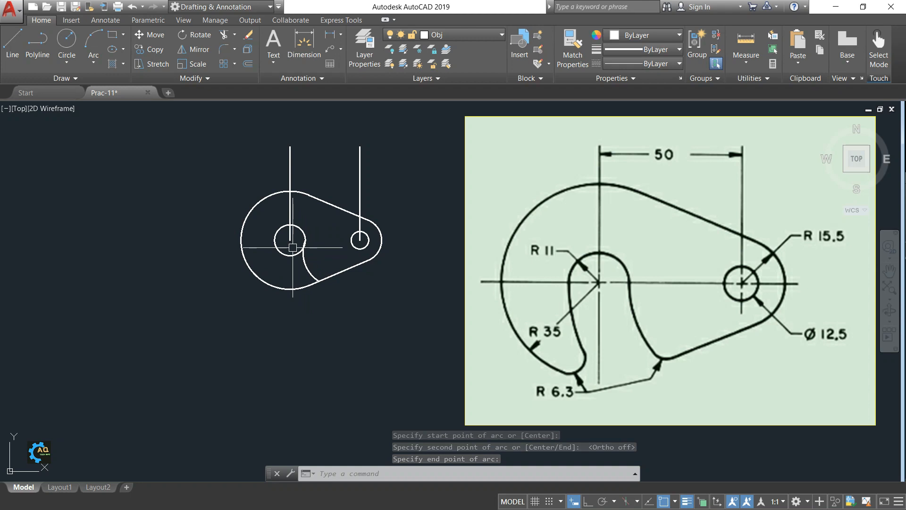
Fillet the corner between the slot arc and the lower slanted line with a radius of 6.3
{"action": "scroll", "coordinate": [293, 247], "scroll_direction": "up", "scroll_amount": 2}
{"action": "middle_click_drag", "start_coordinate": [393, 279], "coordinate": [359, 269]}
{"action": "middle_click_drag", "start_coordinate": [462, 336], "coordinate": [382, 319]}
{"action": "middle_click_drag", "start_coordinate": [268, 330], "coordinate": [276, 330]}
{"action": "type", "text": "f"}
{"action": "key", "text": "Return"}
{"action": "type", "text": "r"}
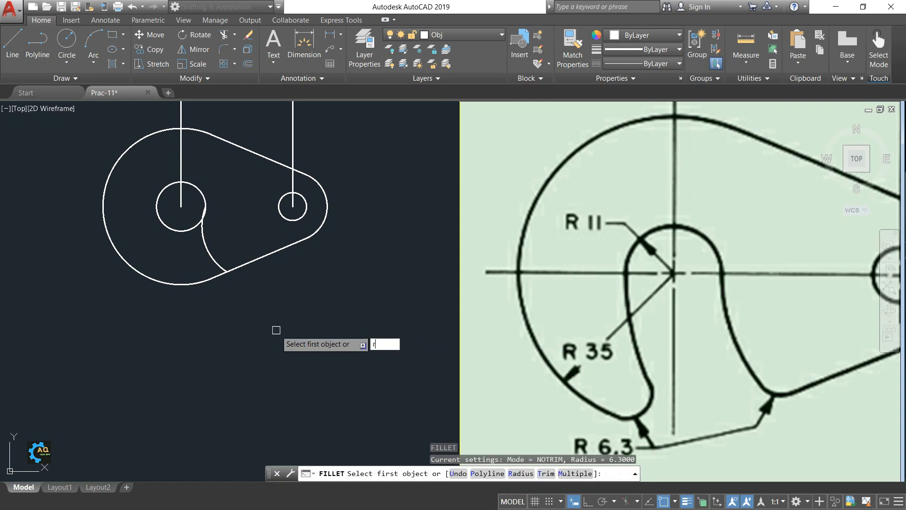
{"action": "key", "text": "Return"}
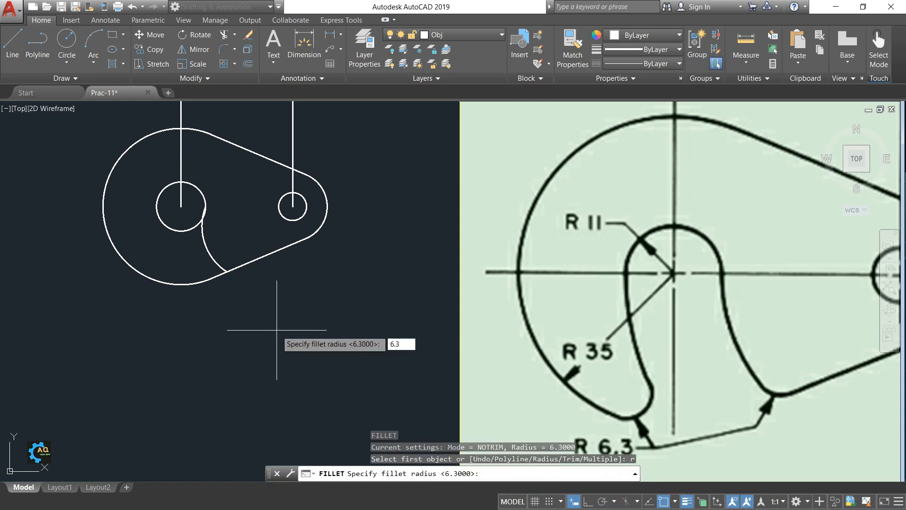
{"action": "type", "text": "6.3"}
{"action": "key", "text": "Return"}
{"action": "left_click", "coordinate": [206, 252]}
{"action": "left_click", "coordinate": [251, 261]}
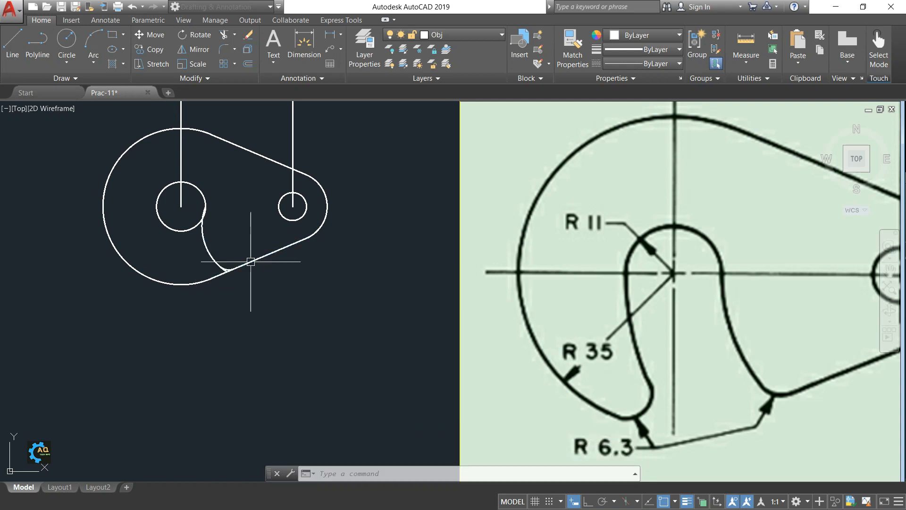
Inspect the filleted corner at the lower slanted line closely and undo the fillet
{"action": "scroll", "coordinate": [244, 273], "scroll_direction": "up", "scroll_amount": 5}
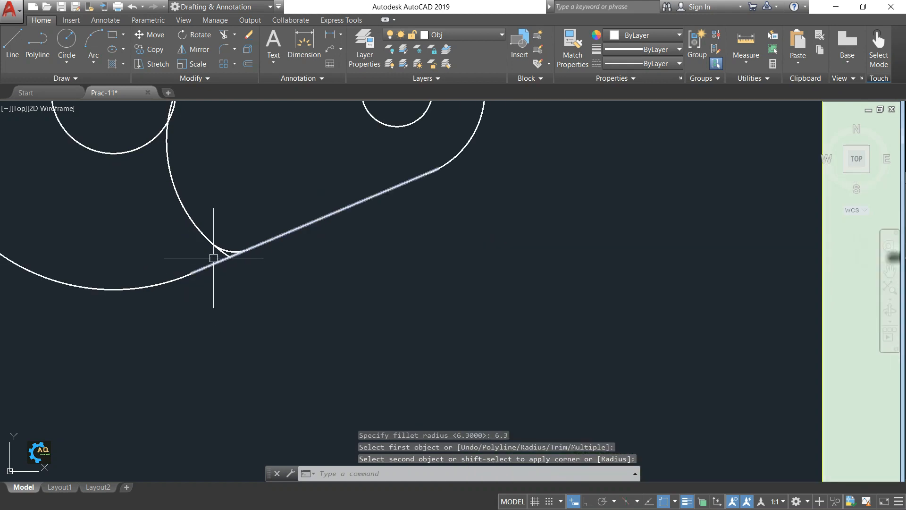
{"action": "scroll", "coordinate": [226, 255], "scroll_direction": "down", "scroll_amount": 2}
{"action": "scroll", "coordinate": [226, 259], "scroll_direction": "down", "scroll_amount": 4}
{"action": "scroll", "coordinate": [217, 259], "scroll_direction": "up", "scroll_amount": 7}
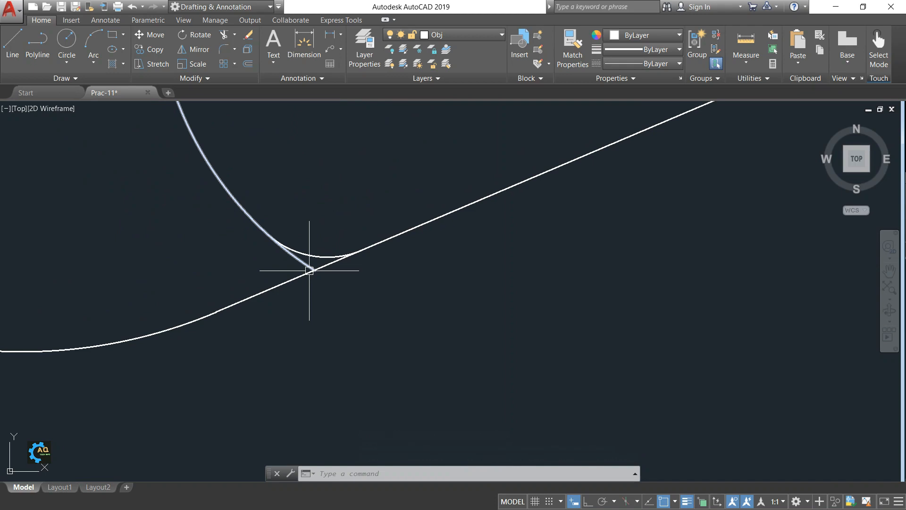
{"action": "key", "text": "ctrl+z"}
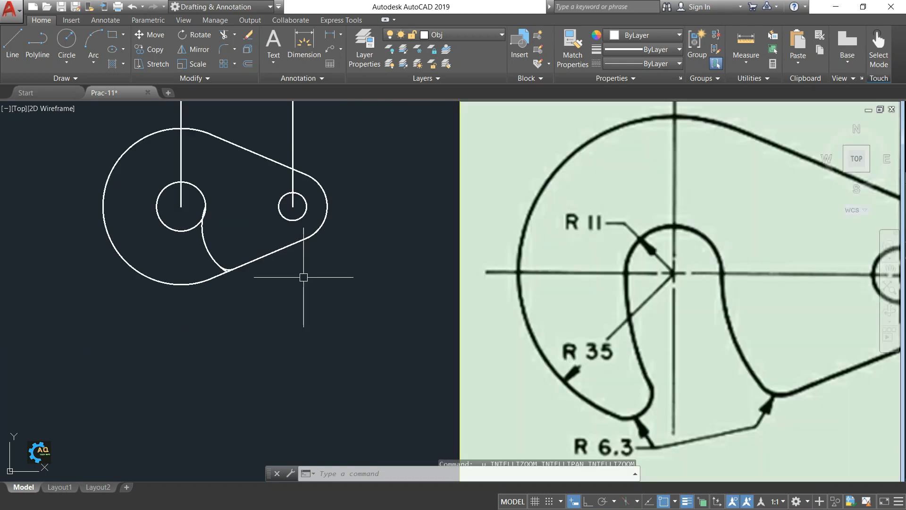
{"action": "key", "text": "ctrl+z"}
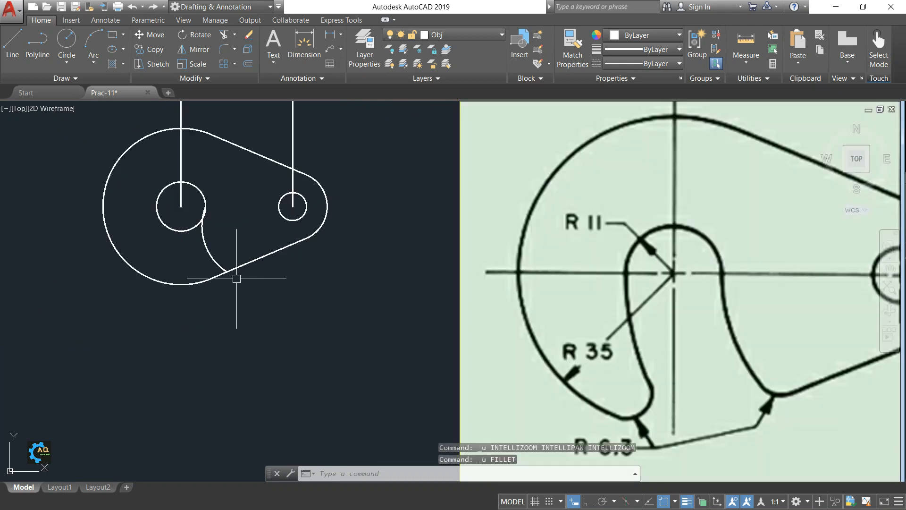
Fillet the corner between the slot arc and the lower slanted line with radius 6.3 in Trim mode
{"action": "middle_click_drag", "start_coordinate": [235, 279], "coordinate": [283, 290]}
{"action": "type", "text": "f"}
{"action": "key", "text": "Return"}
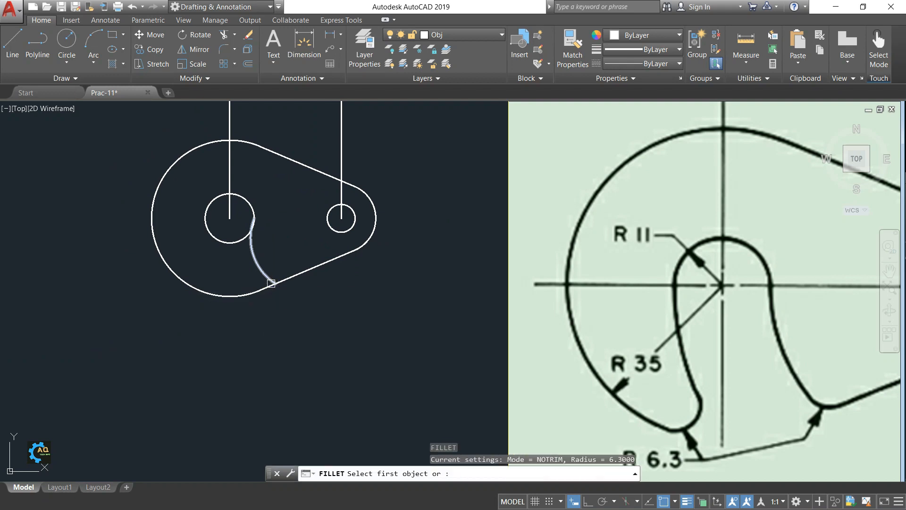
{"action": "type", "text": "r"}
{"action": "key", "text": "Return"}
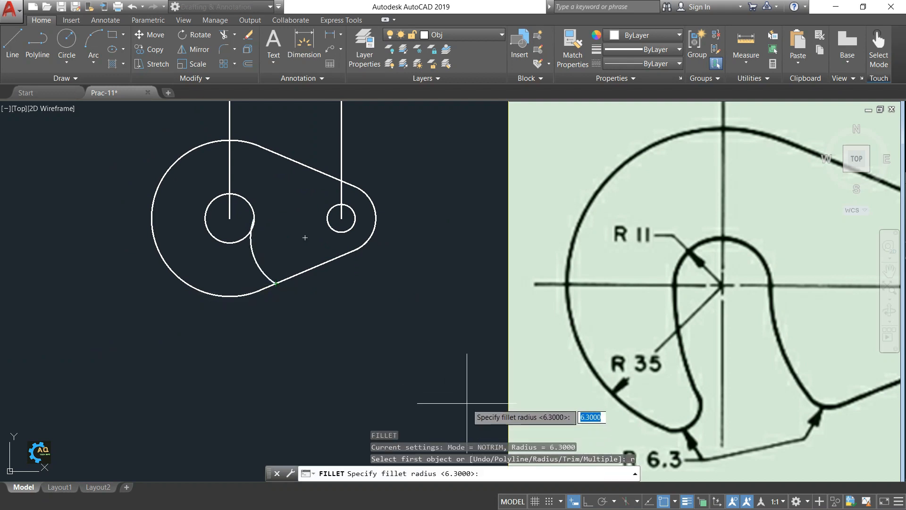
{"action": "key", "text": "Return"}
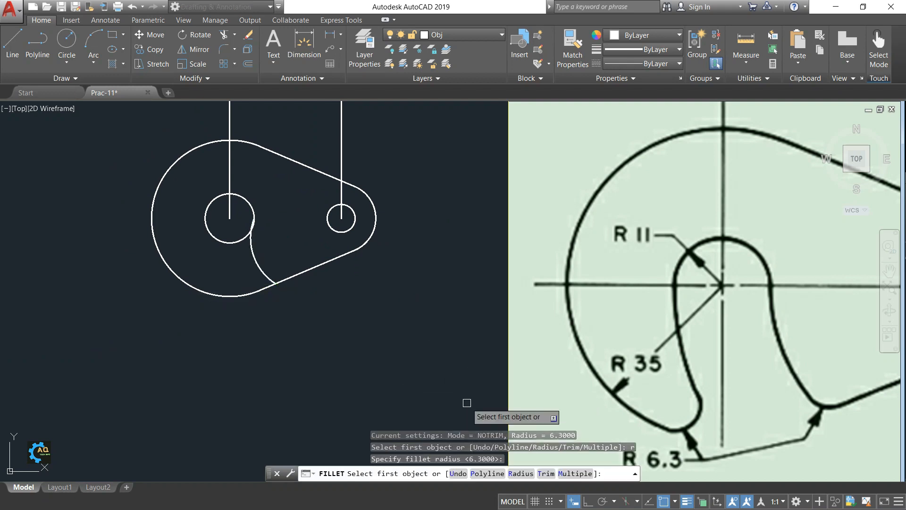
{"action": "key", "text": "Return"}
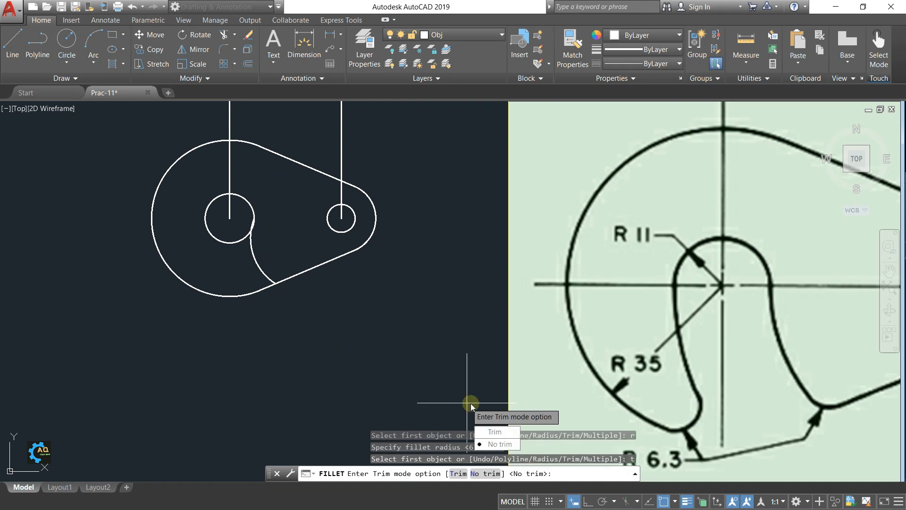
{"action": "left_click", "coordinate": [498, 432]}
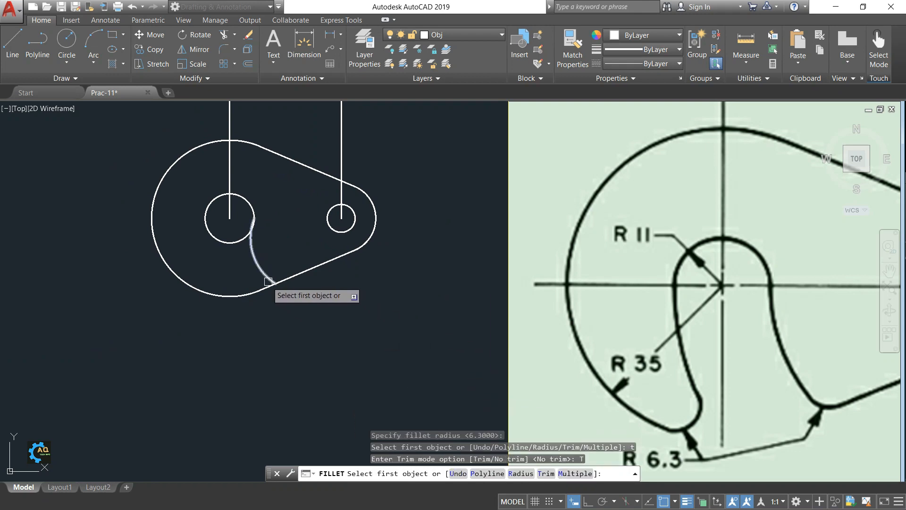
{"action": "scroll", "coordinate": [280, 289], "scroll_direction": "up", "scroll_amount": 5}
{"action": "left_click", "coordinate": [255, 265]}
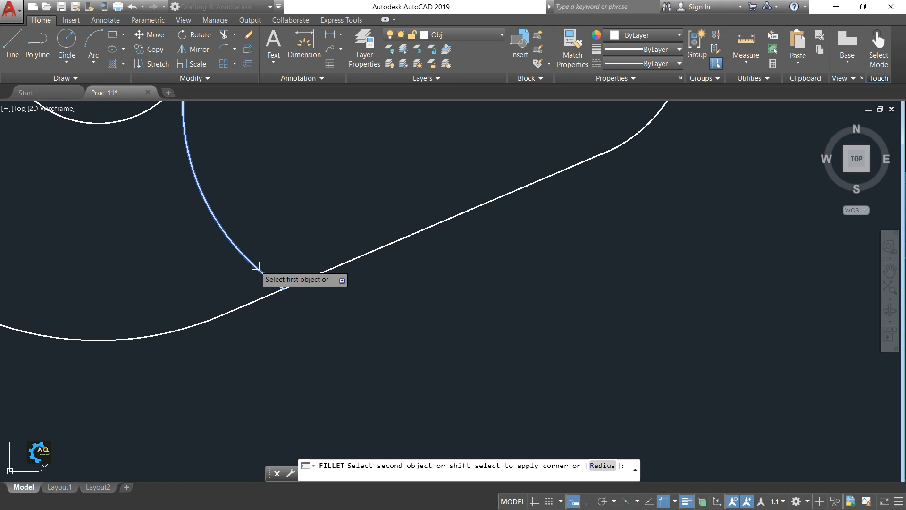
{"action": "left_click", "coordinate": [317, 274]}
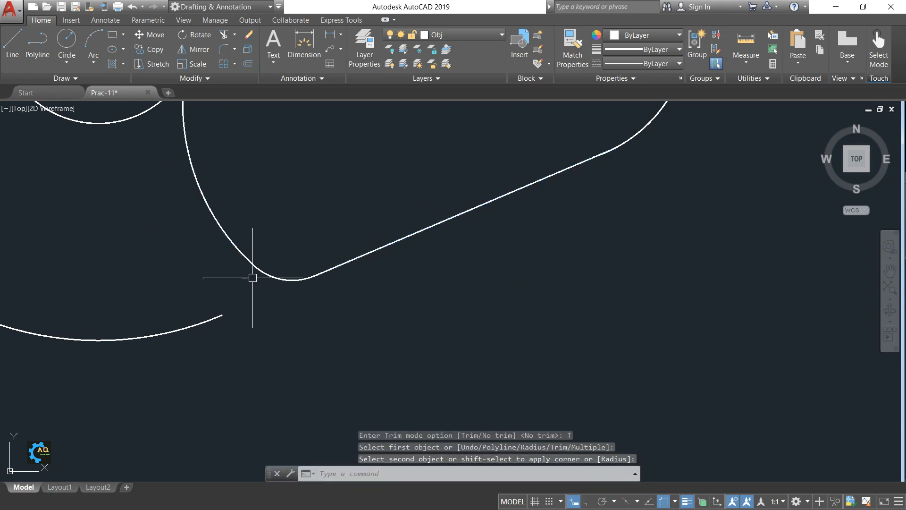
Trim the short piece of the radius 11 circle between its right quadrant and its crossing with the slot arc
{"action": "scroll", "coordinate": [261, 285], "scroll_direction": "down", "scroll_amount": 4}
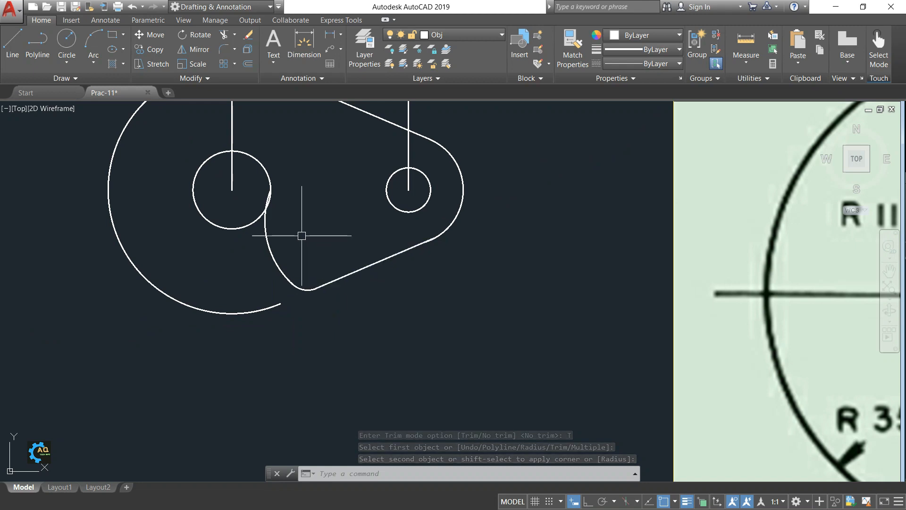
{"action": "scroll", "coordinate": [298, 208], "scroll_direction": "down", "scroll_amount": 4}
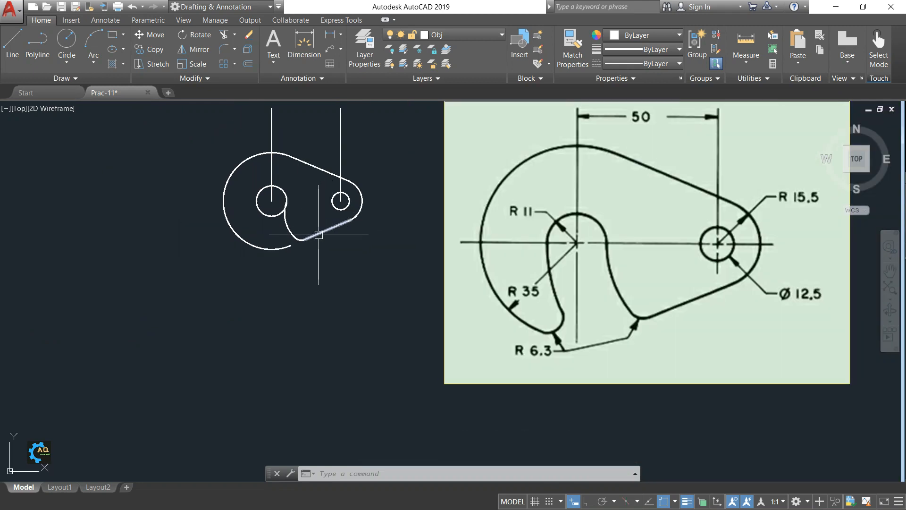
{"action": "scroll", "coordinate": [286, 208], "scroll_direction": "up", "scroll_amount": 6}
{"action": "type", "text": "tr"}
{"action": "key", "text": "Return"}
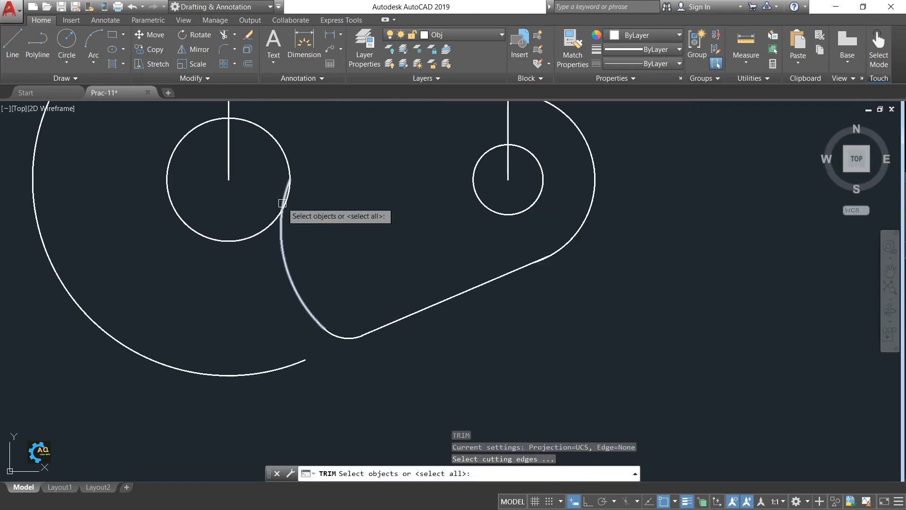
{"action": "key", "text": "Return"}
{"action": "scroll", "coordinate": [297, 202], "scroll_direction": "down", "scroll_amount": 4}
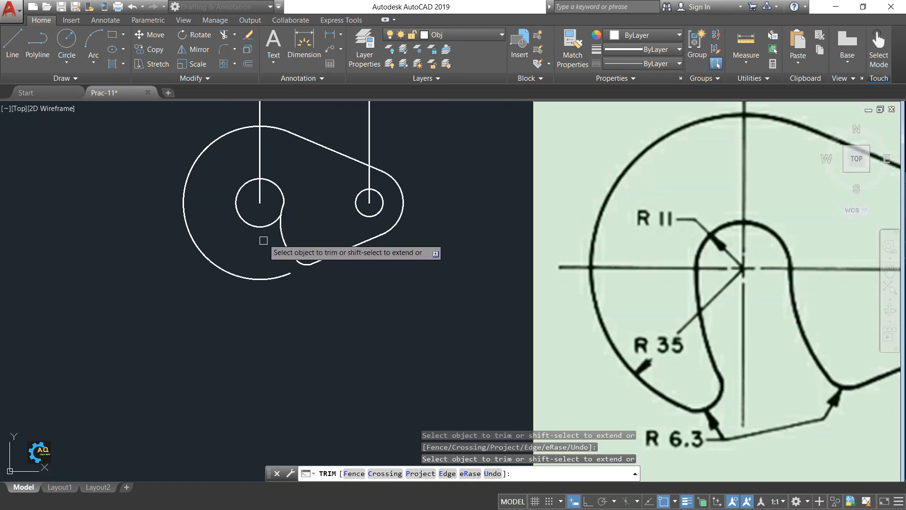
{"action": "key", "text": "Escape"}
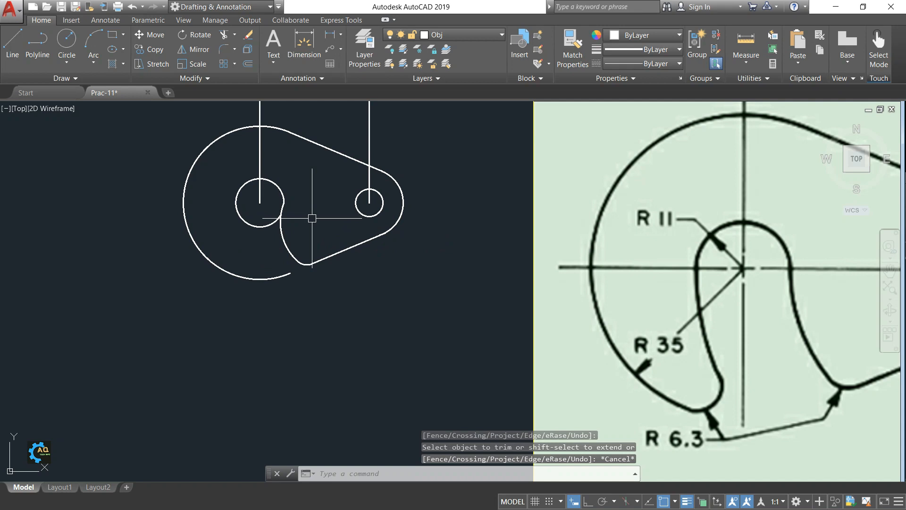
Compare the junction of the slot arc and the radius 11 circle with the slot in the reference image
{"action": "middle_click_drag", "start_coordinate": [294, 247], "coordinate": [231, 233]}
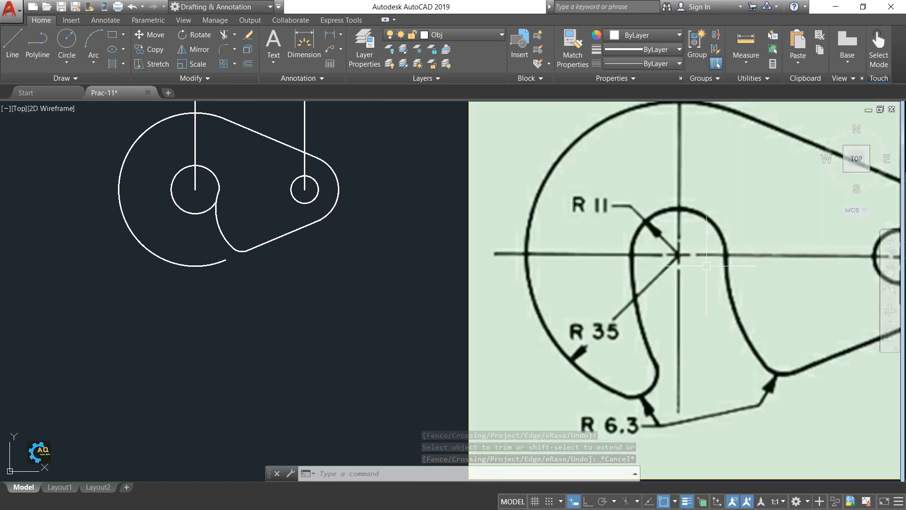
{"action": "scroll", "coordinate": [218, 197], "scroll_direction": "up", "scroll_amount": 2}
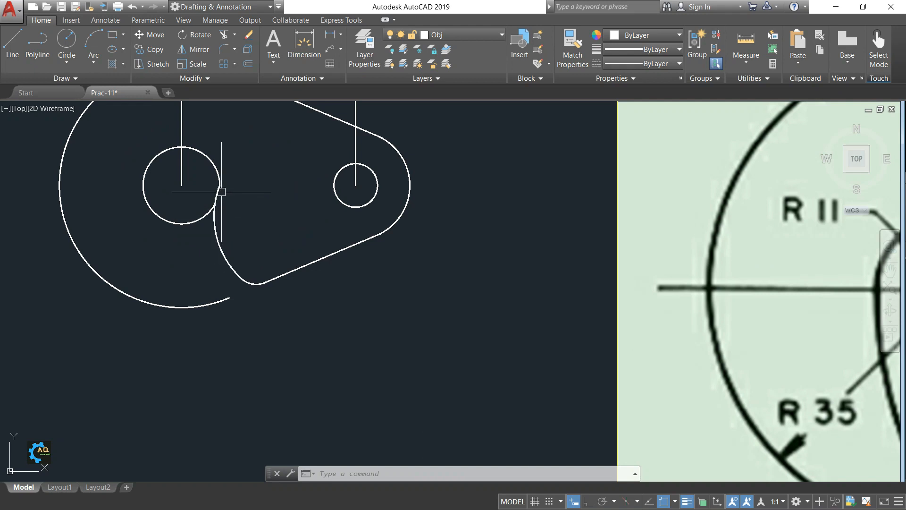
{"action": "scroll", "coordinate": [250, 269], "scroll_direction": "down", "scroll_amount": 2}
{"action": "middle_click_drag", "start_coordinate": [241, 270], "coordinate": [279, 277]}
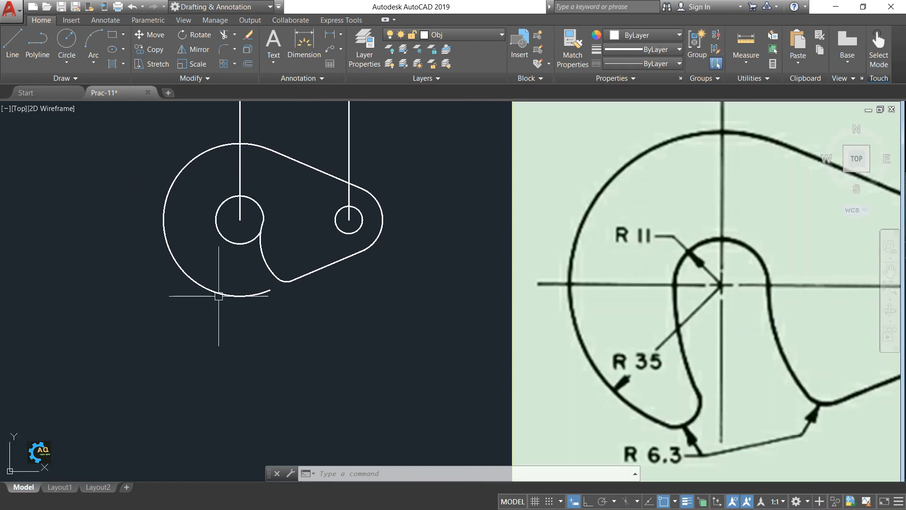
{"action": "scroll", "coordinate": [269, 227], "scroll_direction": "up", "scroll_amount": 2}
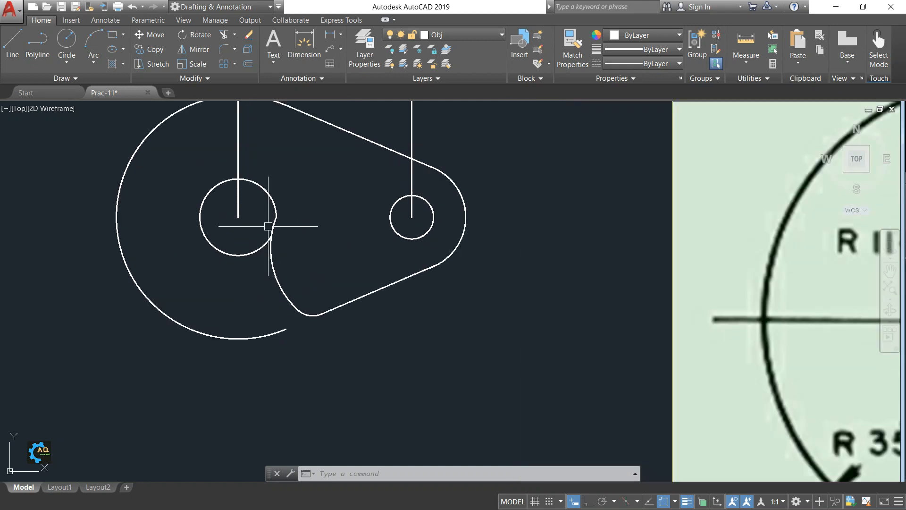
{"action": "scroll", "coordinate": [280, 228], "scroll_direction": "down", "scroll_amount": 1}
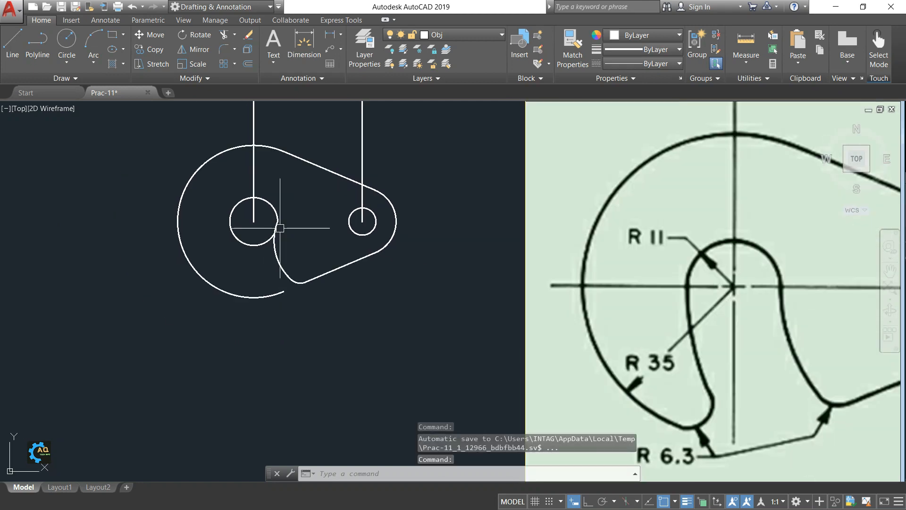
{"action": "middle_click_drag", "start_coordinate": [284, 235], "coordinate": [271, 245]}
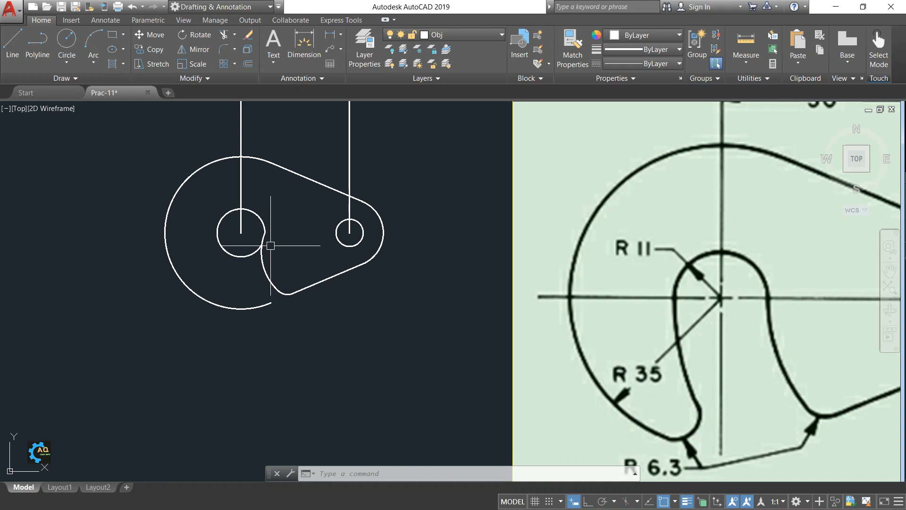
Undo the circle trim, the 6.3 fillet and the three-point slot arc
{"action": "key", "text": "ctrl+z"}
{"action": "key", "text": "ctrl+z"}
{"action": "key", "text": "ctrl+z"}
{"action": "key", "text": "ctrl+z"}
{"action": "key", "text": "ctrl+z"}
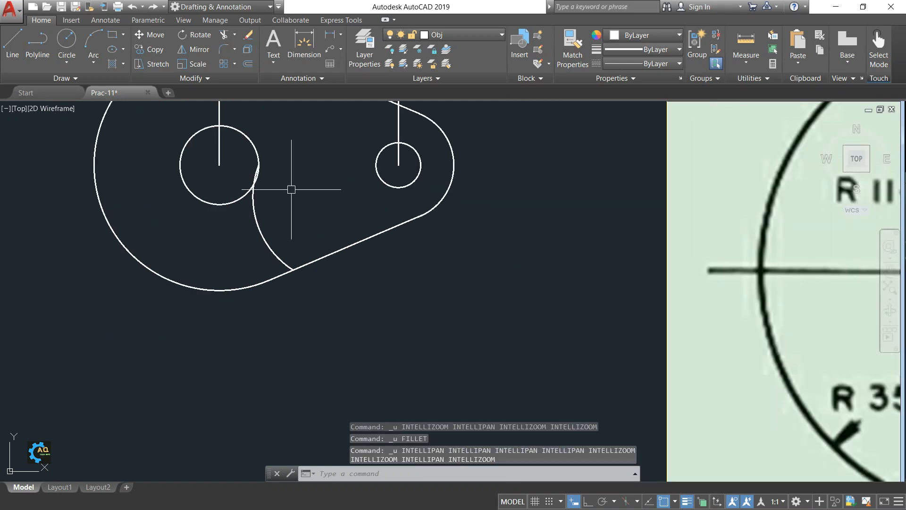
{"action": "key", "text": "ctrl+z"}
{"action": "key", "text": "F8"}
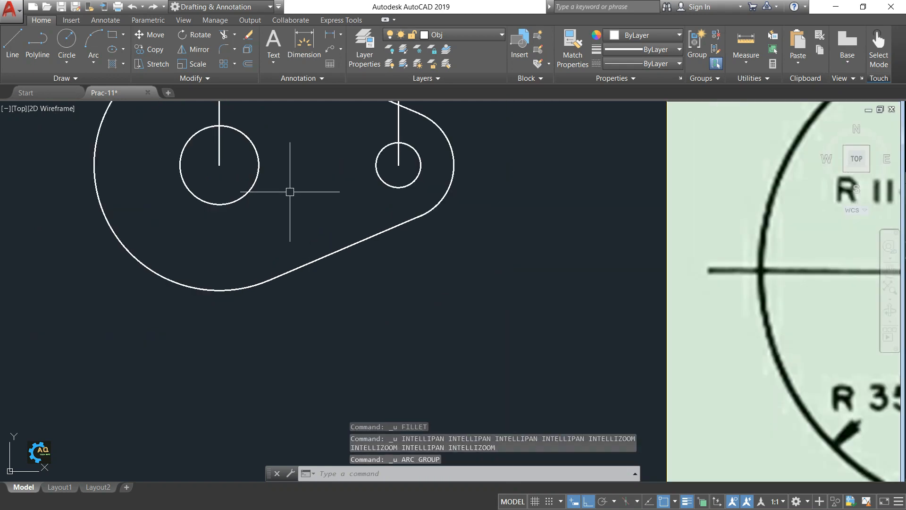
Draw a Start, End, Direction arc from the radius 11 circle's right quadrant to the lower slanted line, with Ortho on and the tangent straight down
{"action": "scroll", "coordinate": [290, 194], "scroll_direction": "down", "scroll_amount": 4}
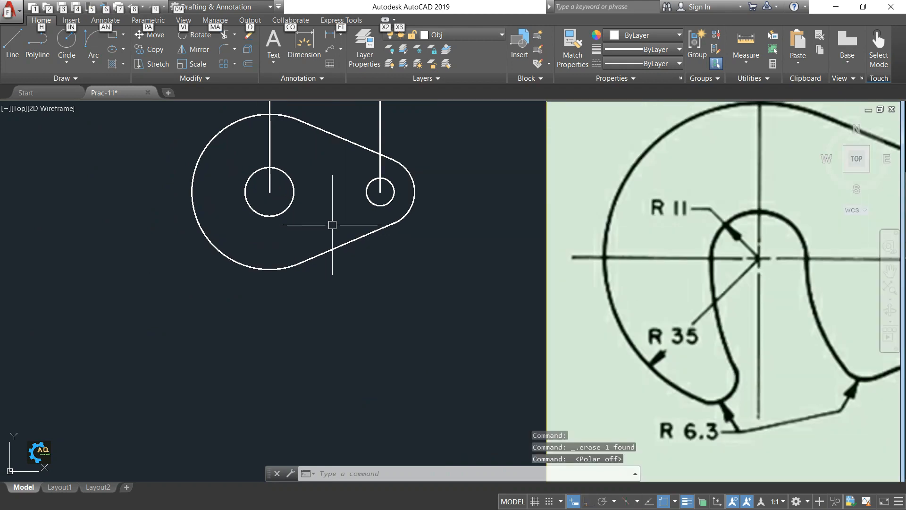
{"action": "middle_click_drag", "start_coordinate": [316, 218], "coordinate": [295, 237]}
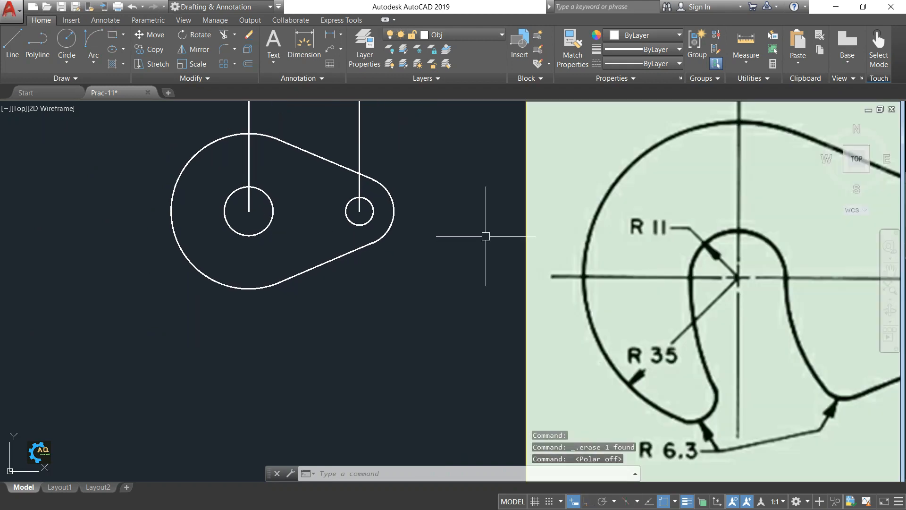
{"action": "middle_click_drag", "start_coordinate": [486, 284], "coordinate": [478, 262]}
{"action": "left_click", "coordinate": [96, 66]}
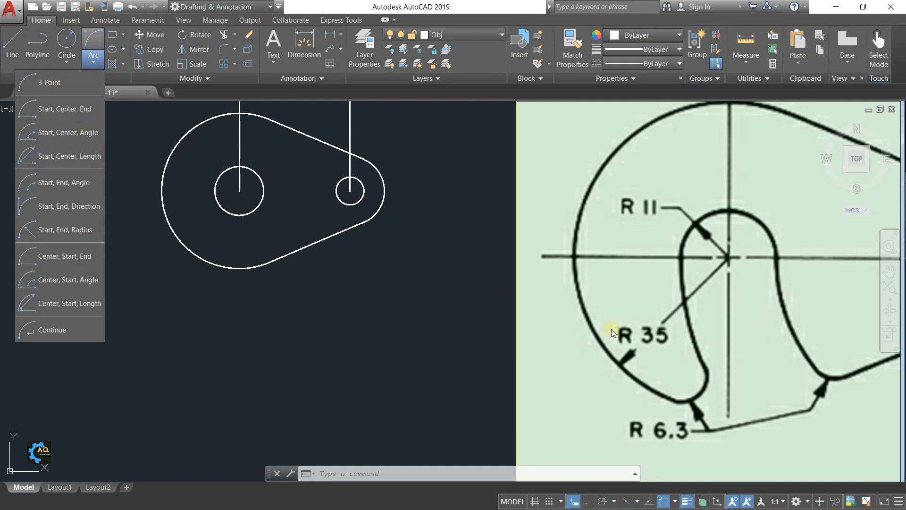
{"action": "scroll", "coordinate": [612, 316], "scroll_direction": "down", "scroll_amount": 4}
{"action": "scroll", "coordinate": [697, 337], "scroll_direction": "up", "scroll_amount": 2}
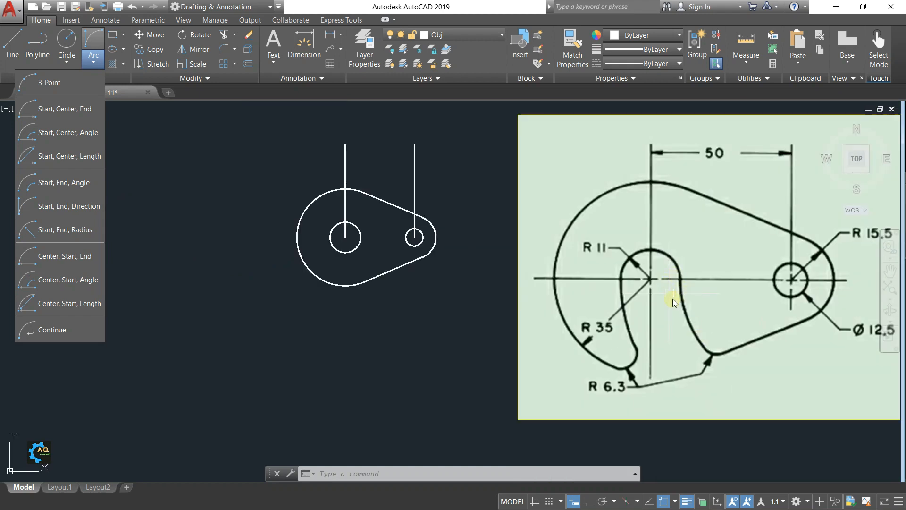
{"action": "left_click", "coordinate": [46, 208]}
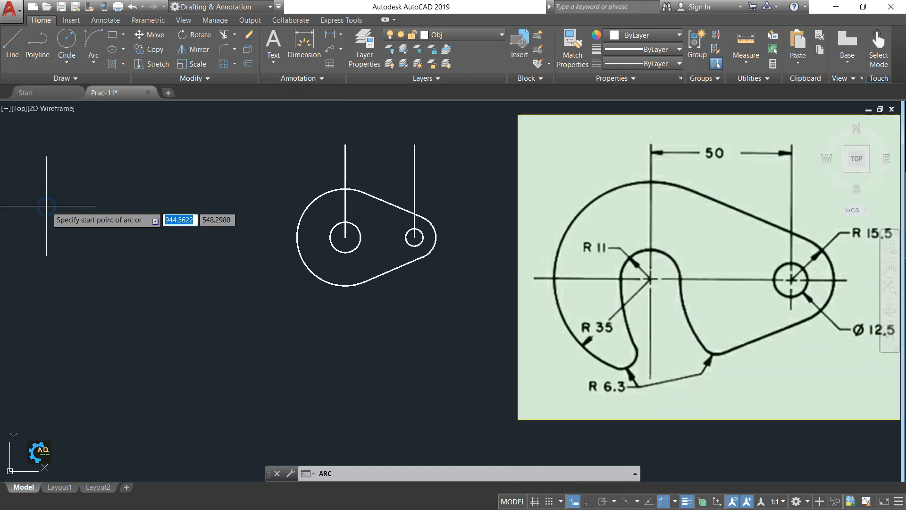
{"action": "scroll", "coordinate": [368, 242], "scroll_direction": "up", "scroll_amount": 4}
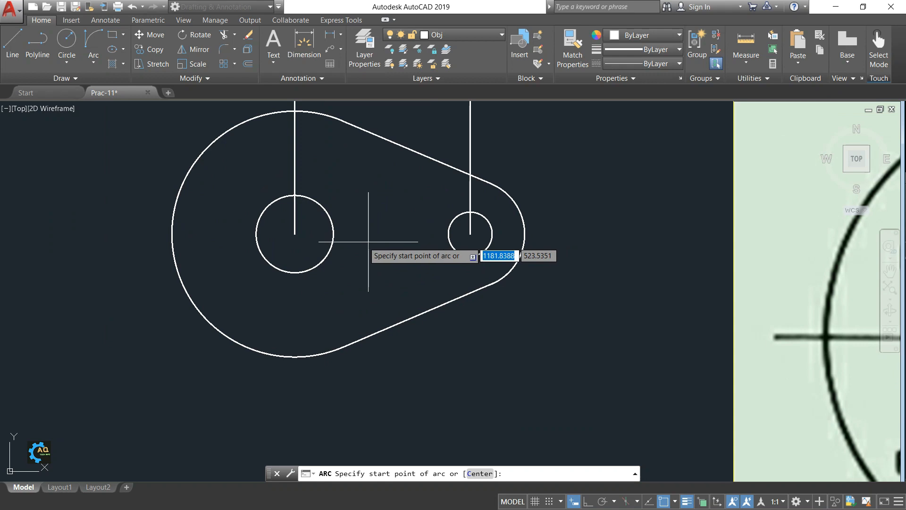
{"action": "left_click", "coordinate": [333, 234]}
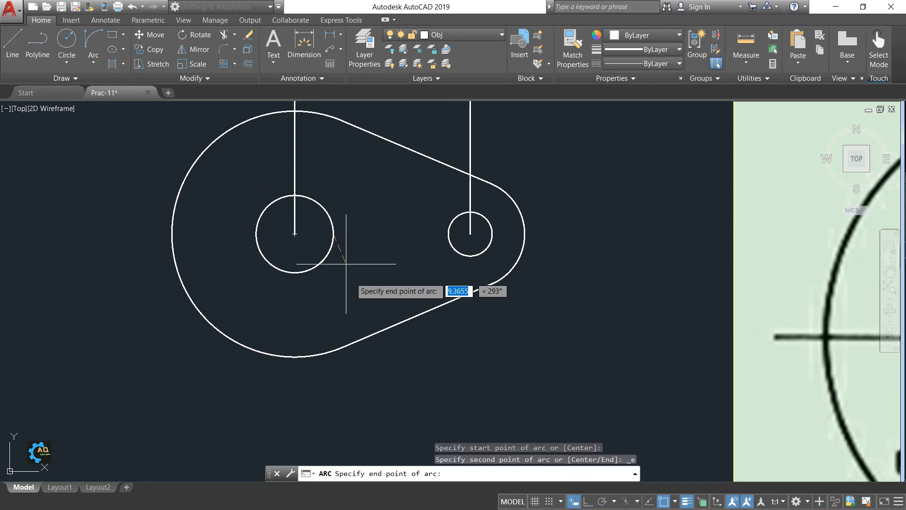
{"action": "left_click", "coordinate": [374, 333]}
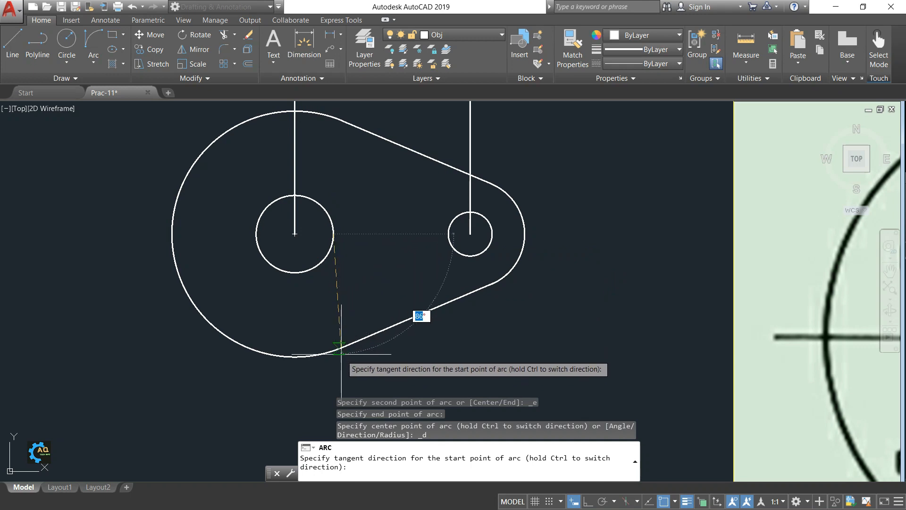
{"action": "middle_click_drag", "start_coordinate": [344, 375], "coordinate": [360, 330]}
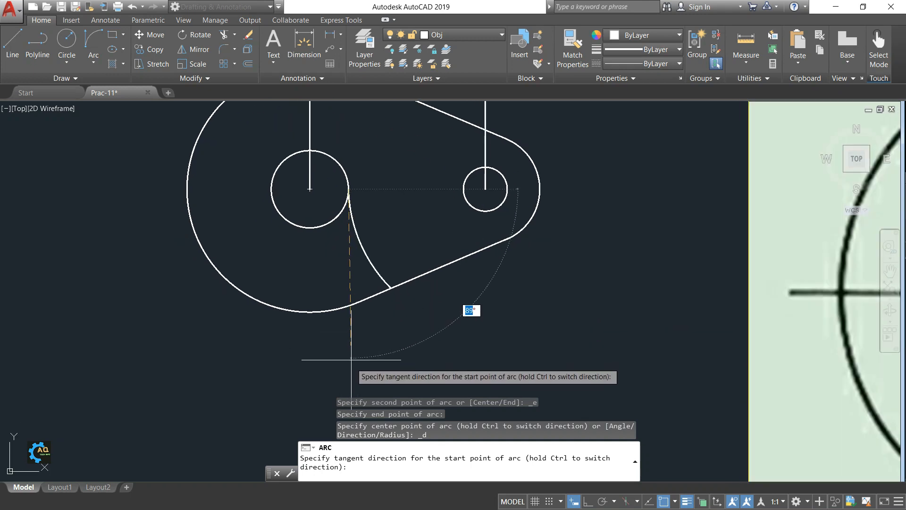
{"action": "left_click", "coordinate": [587, 502]}
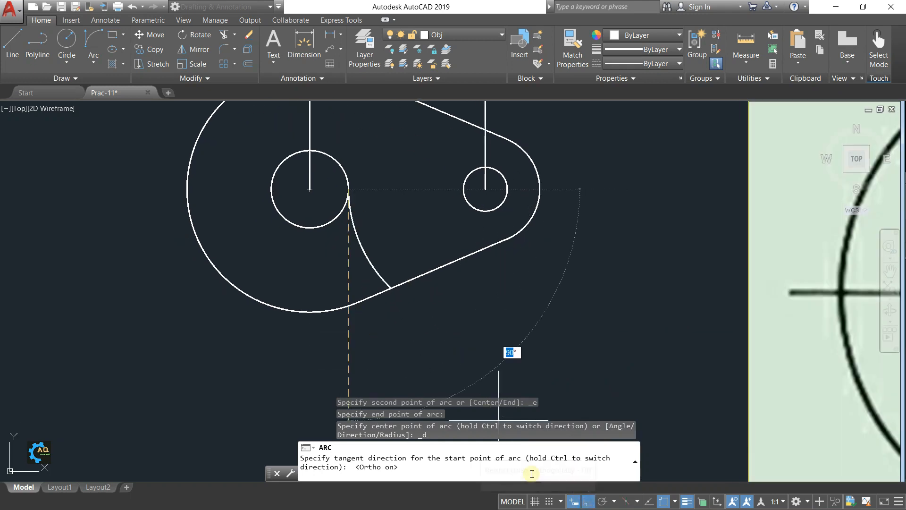
{"action": "middle_click_drag", "start_coordinate": [347, 356], "coordinate": [364, 293]}
{"action": "left_click", "coordinate": [361, 343]}
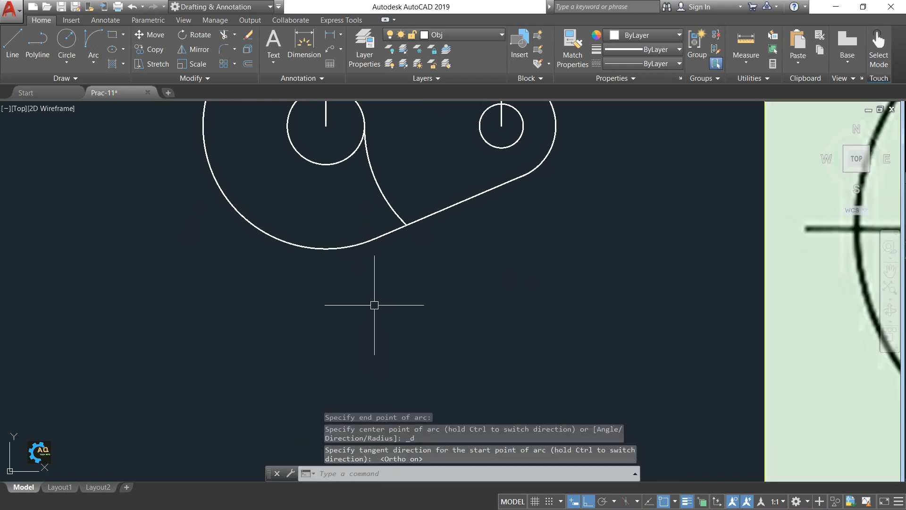
Delete the arc between the radius 11 circle and the lower slanted line
{"action": "middle_click_drag", "start_coordinate": [393, 264], "coordinate": [386, 348]}
{"action": "left_click", "coordinate": [378, 273]}
{"action": "left_click", "coordinate": [354, 288]}
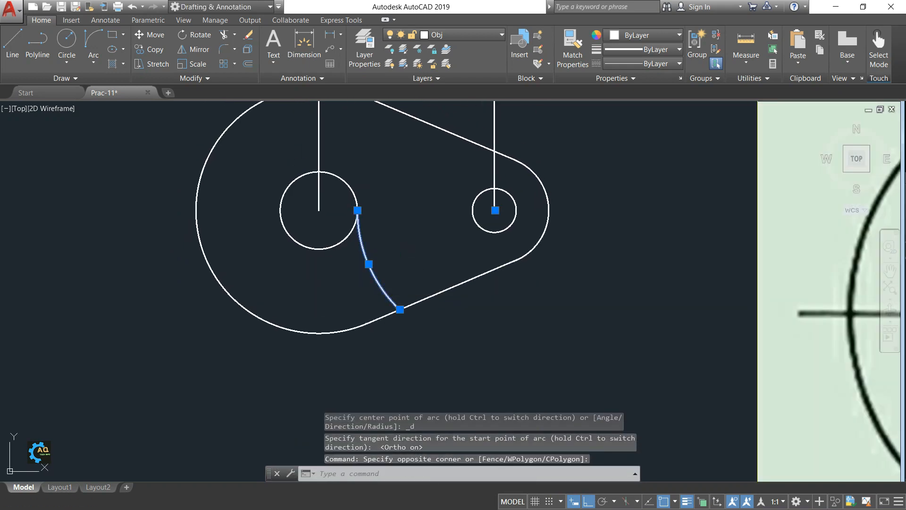
{"action": "key", "text": "Delete"}
Draw a Start, End, Direction arc from the radius 11 circle's right quadrant to the lower slanted line, tangent straight down at its start
{"action": "left_click", "coordinate": [93, 61]}
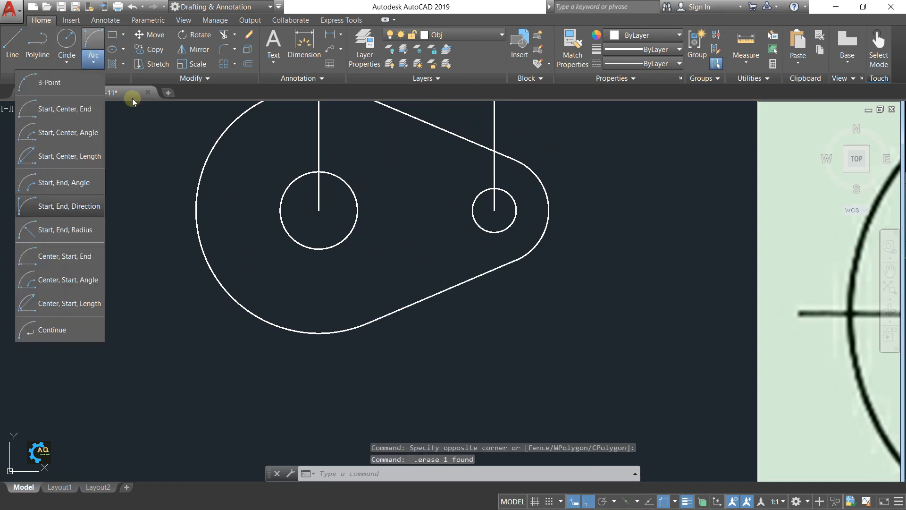
{"action": "left_click", "coordinate": [75, 208]}
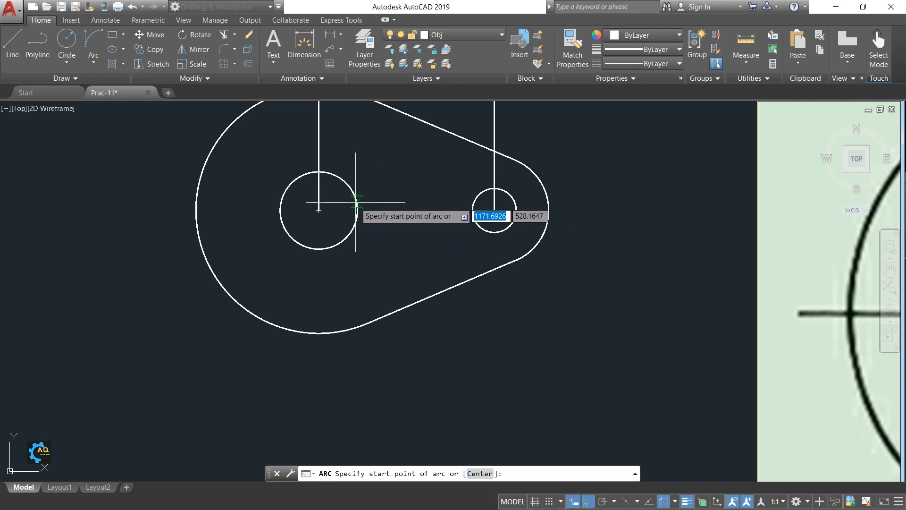
{"action": "left_click", "coordinate": [357, 204]}
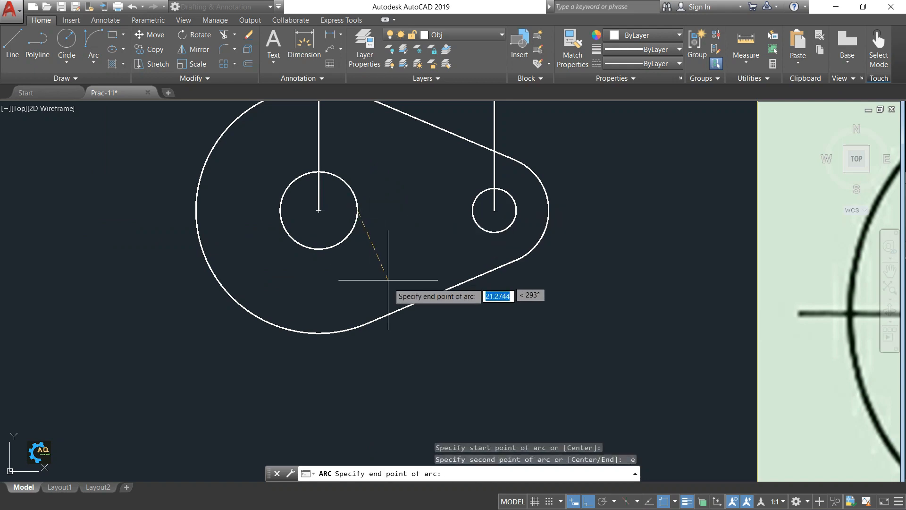
{"action": "left_click", "coordinate": [399, 309]}
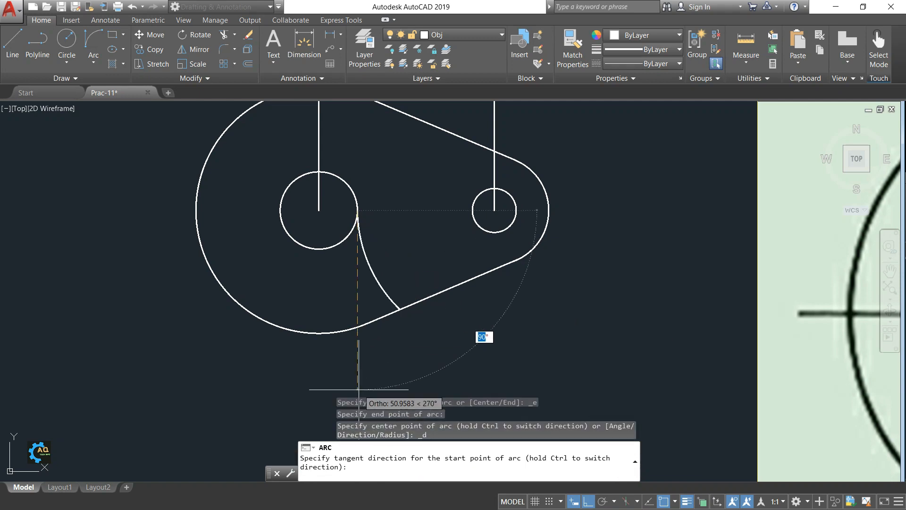
{"action": "middle_click_drag", "start_coordinate": [358, 389], "coordinate": [372, 302]}
{"action": "key", "text": "Escape"}
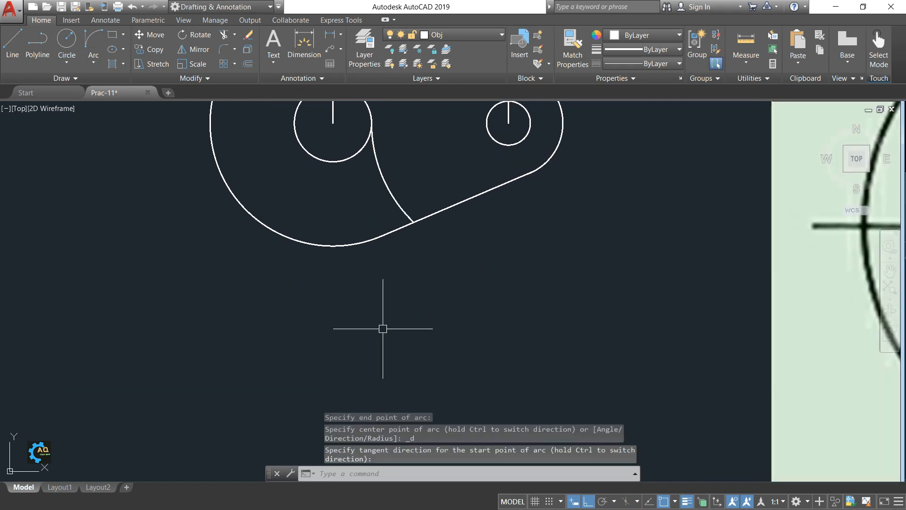
{"action": "mouse_move", "coordinate": [448, 280]}
{"action": "middle_mouse_down"}
{"action": "mouse_move", "coordinate": [421, 310]}
{"action": "mouse_move", "coordinate": [416, 337]}
{"action": "middle_mouse_up"}
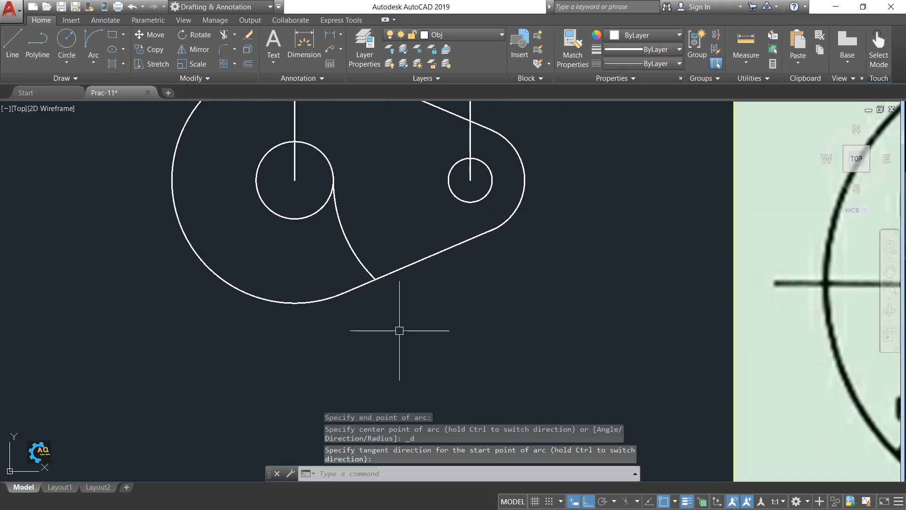
Fillet the corner between the right slot arc and the lower slanted line with radius 6.3 in Trim mode
{"action": "type", "text": "f"}
{"action": "key", "text": "Return"}
{"action": "type", "text": "r"}
{"action": "key", "text": "Return"}
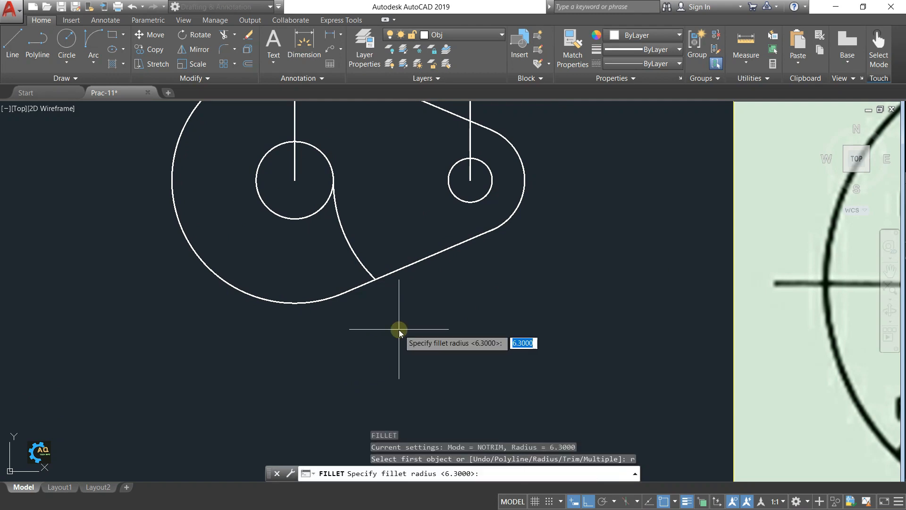
{"action": "key", "text": "Return"}
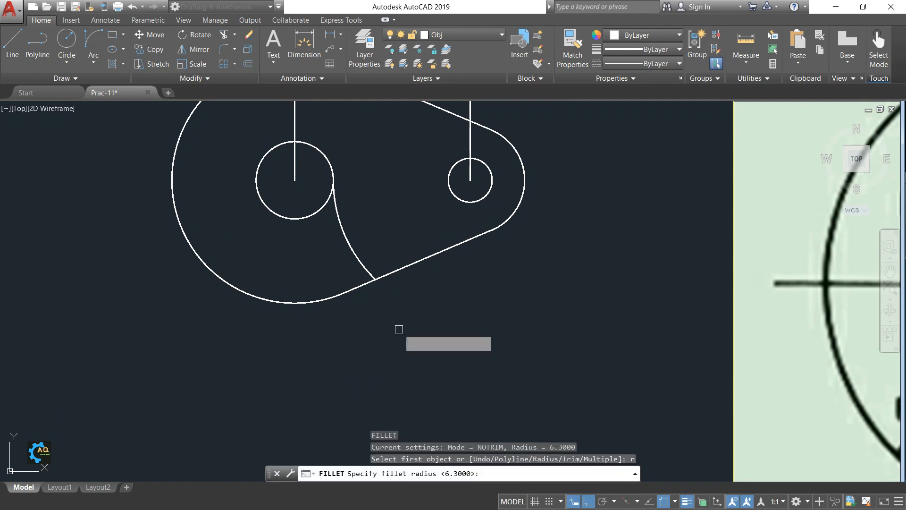
{"action": "type", "text": "t"}
{"action": "key", "text": "Return"}
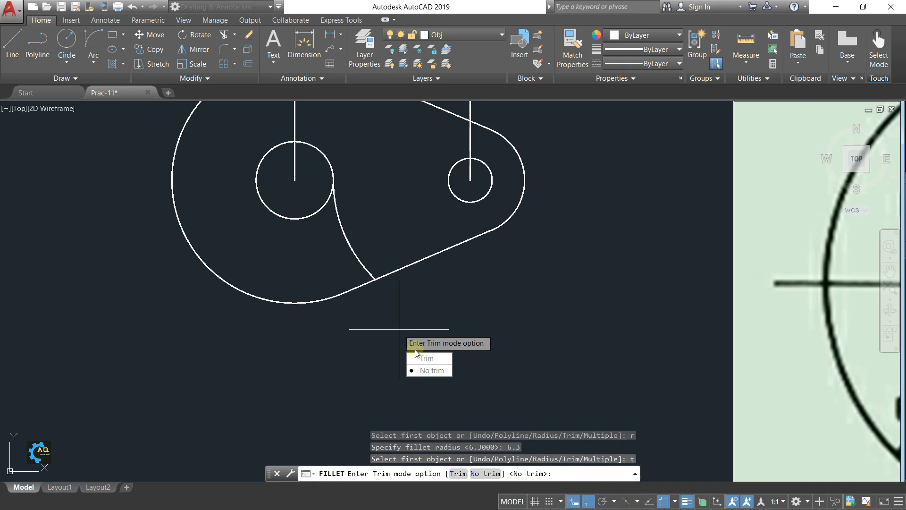
{"action": "left_click", "coordinate": [428, 358]}
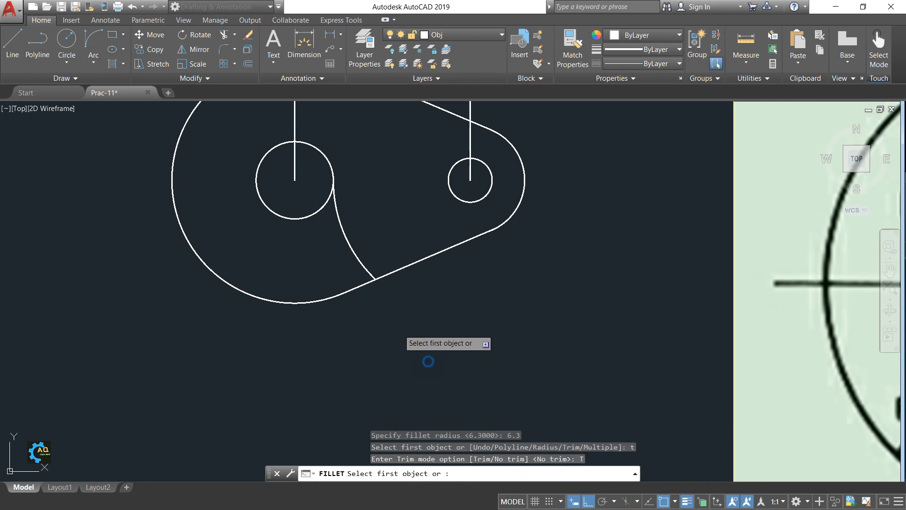
{"action": "left_click", "coordinate": [349, 239]}
{"action": "left_click", "coordinate": [400, 268]}
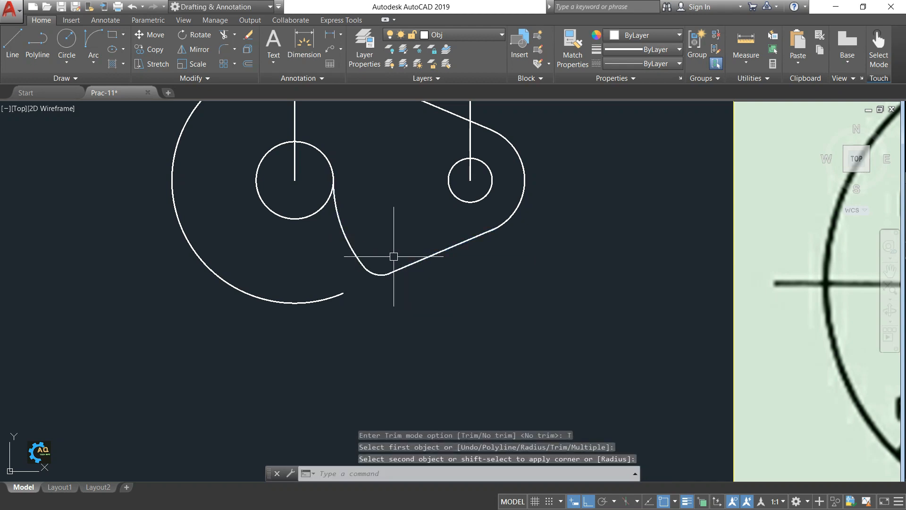
Compare the drawn slot with the reference image, examining how the slot's left side runs from the R 11 arc to the R 6.3 corner
{"action": "scroll", "coordinate": [339, 258], "scroll_direction": "down", "scroll_amount": 1}
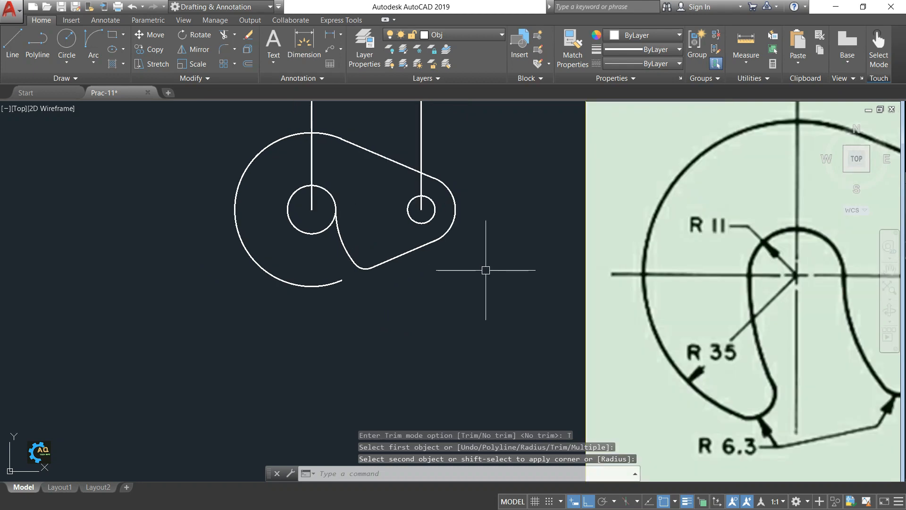
{"action": "middle_click_drag", "start_coordinate": [486, 271], "coordinate": [394, 241]}
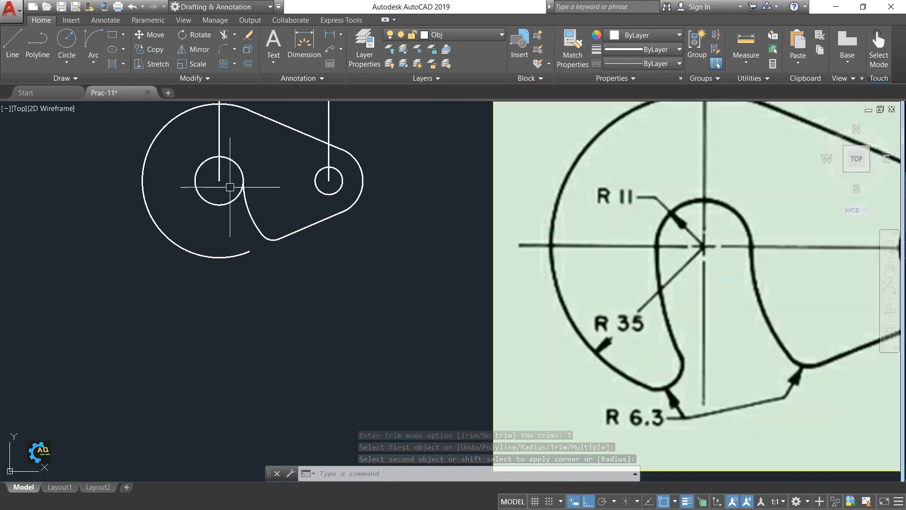
{"action": "scroll", "coordinate": [218, 179], "scroll_direction": "up", "scroll_amount": 4}
{"action": "scroll", "coordinate": [255, 184], "scroll_direction": "down", "scroll_amount": 2}
{"action": "scroll", "coordinate": [256, 198], "scroll_direction": "down", "scroll_amount": 2}
{"action": "middle_click_drag", "start_coordinate": [253, 240], "coordinate": [268, 240]}
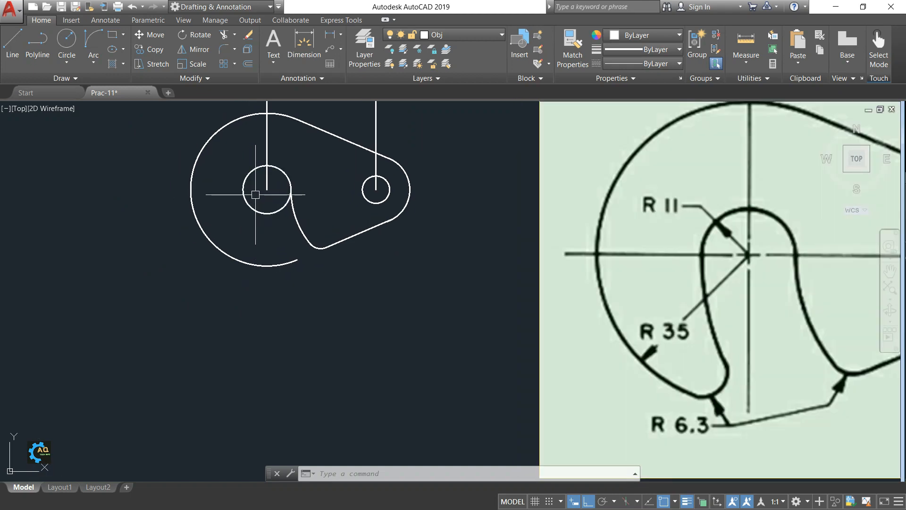
{"action": "middle_click_drag", "start_coordinate": [727, 357], "coordinate": [613, 342]}
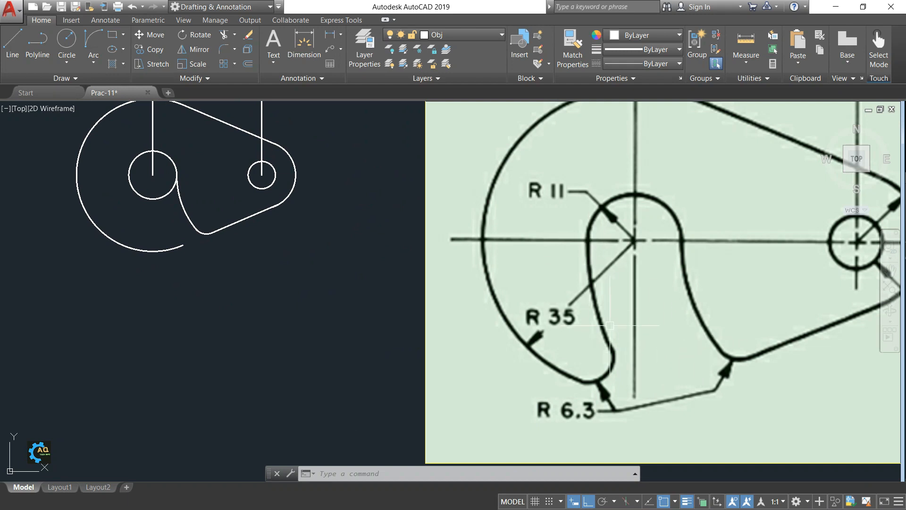
{"action": "middle_click_drag", "start_coordinate": [206, 224], "coordinate": [293, 240]}
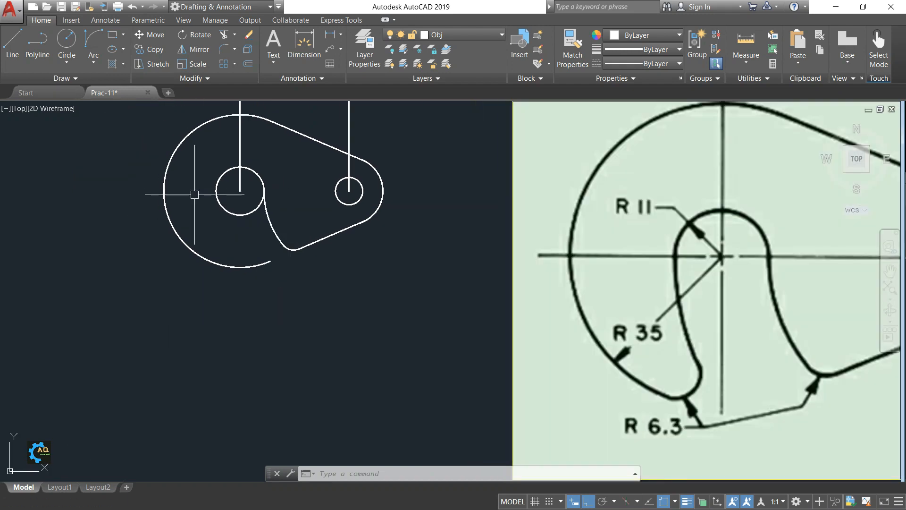
{"action": "middle_click_drag", "start_coordinate": [225, 223], "coordinate": [256, 217]}
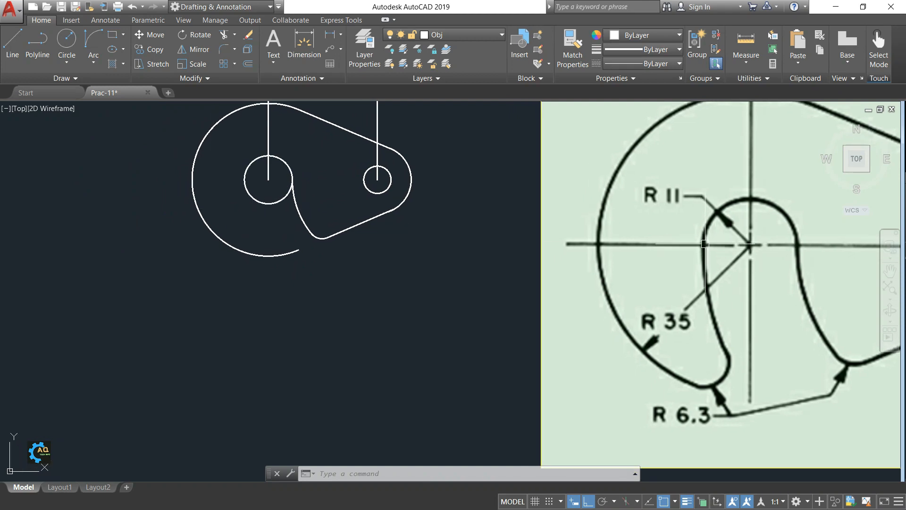
{"action": "middle_click_drag", "start_coordinate": [413, 330], "coordinate": [418, 334]}
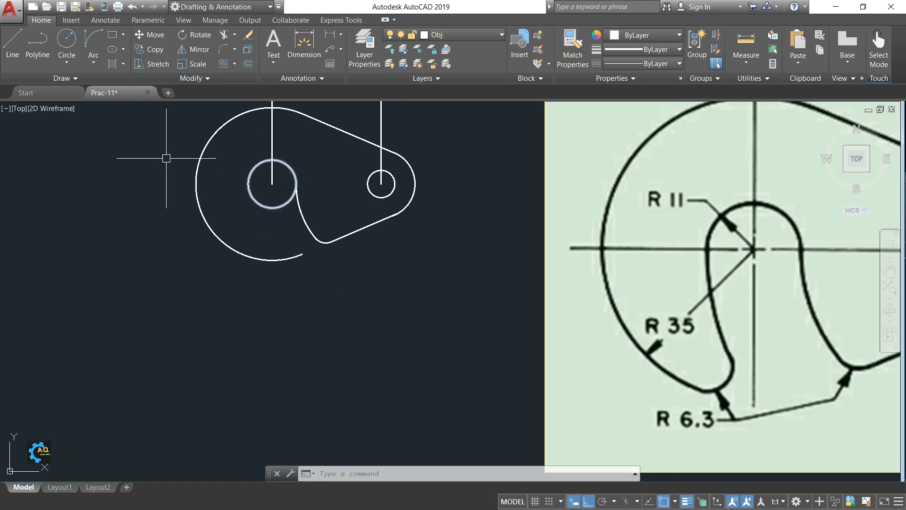
{"action": "left_click", "coordinate": [94, 56]}
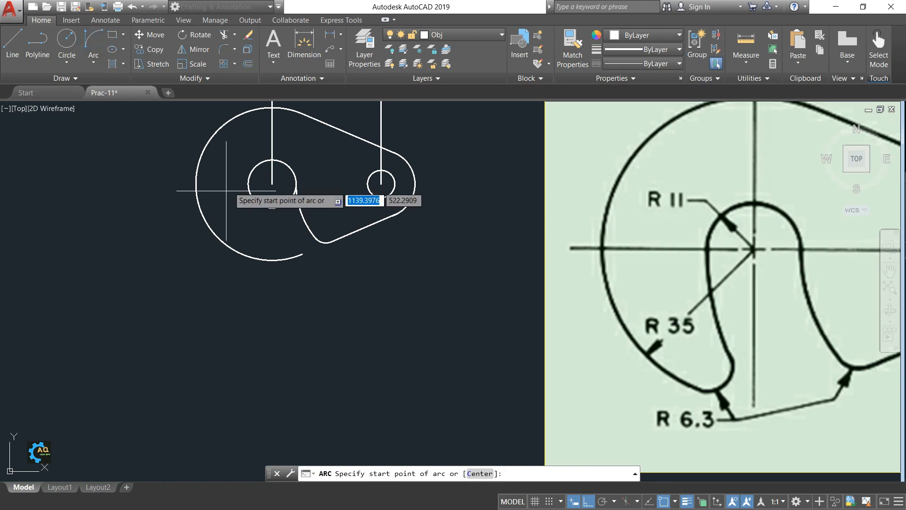
{"action": "left_click", "coordinate": [254, 204]}
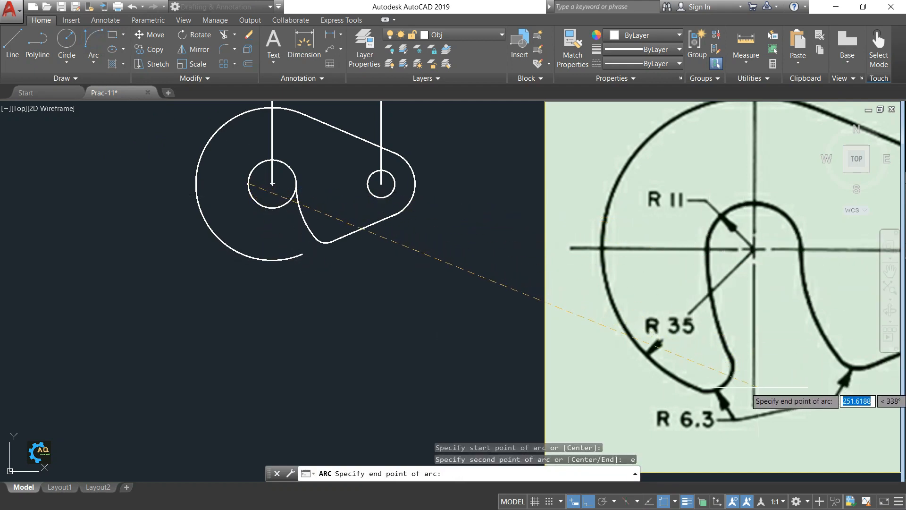
{"action": "key", "text": "Escape"}
{"action": "key", "text": "Escape"}
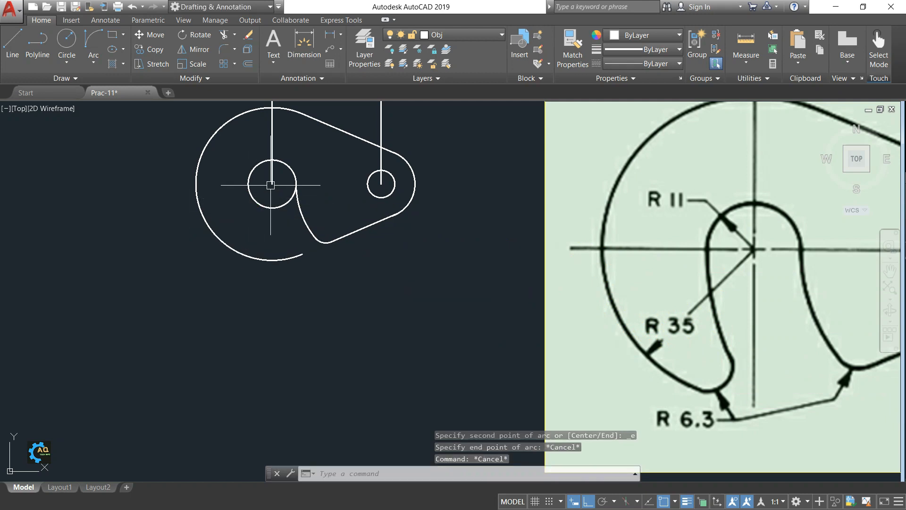
Extend the vertical centre line through the radius 11 circle down to the bottom of the radius 35 arc
{"action": "type", "text": "ex"}
{"action": "key", "text": "Return"}
{"action": "key", "text": "Return"}
{"action": "left_click", "coordinate": [271, 176]}
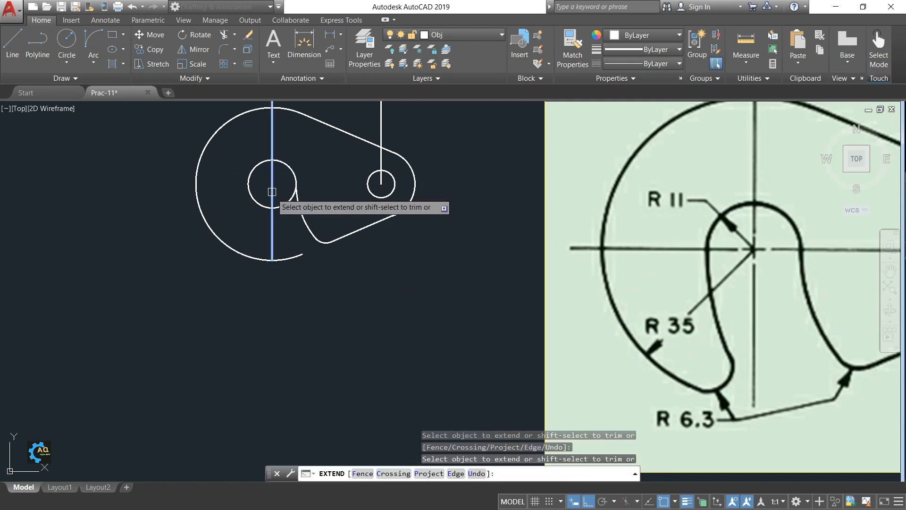
{"action": "left_click", "coordinate": [275, 217]}
{"action": "key", "text": "Escape"}
{"action": "key", "text": "Escape"}
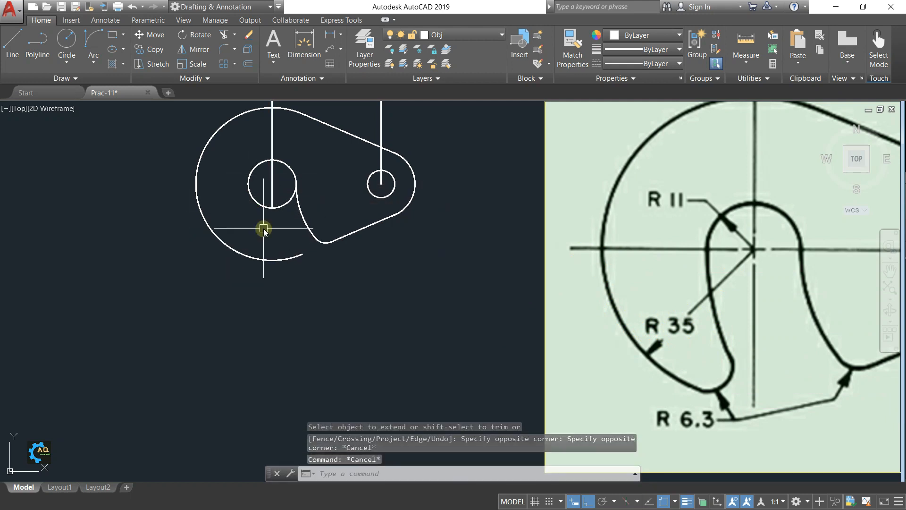
{"action": "key", "text": "Return"}
{"action": "key", "text": "Return"}
{"action": "left_click", "coordinate": [272, 202]}
{"action": "key", "text": "Escape"}
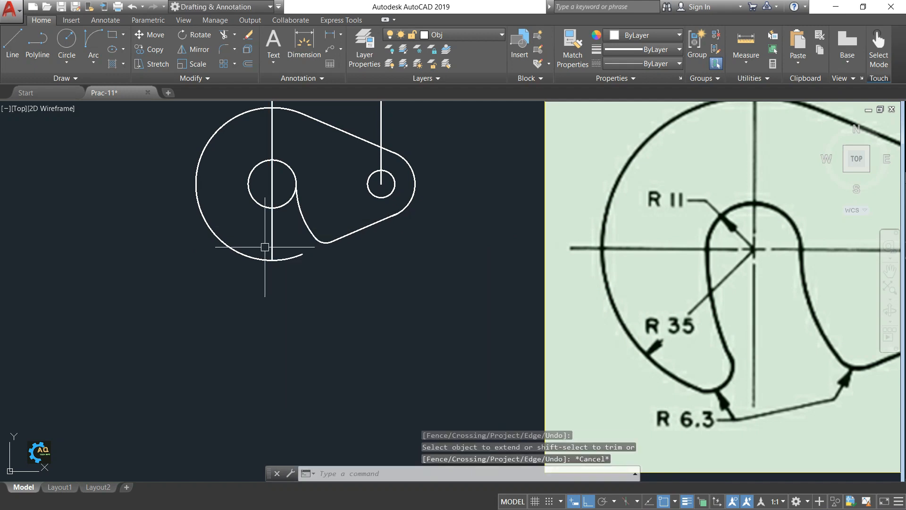
Draw a Start, End, Direction arc from the radius 11 circle's left quadrant to the radius 35 arc just left of the centre line, tangent straight down
{"action": "middle_click_drag", "start_coordinate": [340, 272], "coordinate": [356, 277]}
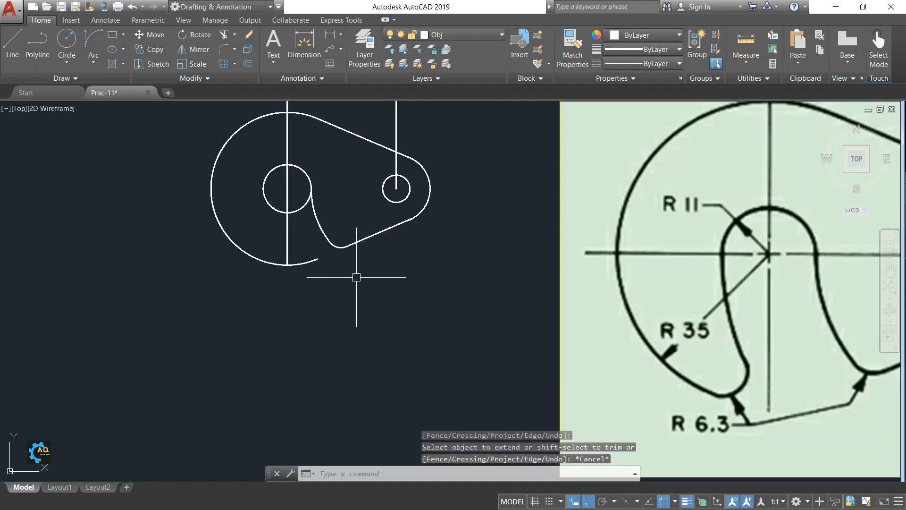
{"action": "left_click", "coordinate": [93, 39]}
{"action": "left_click", "coordinate": [263, 188]}
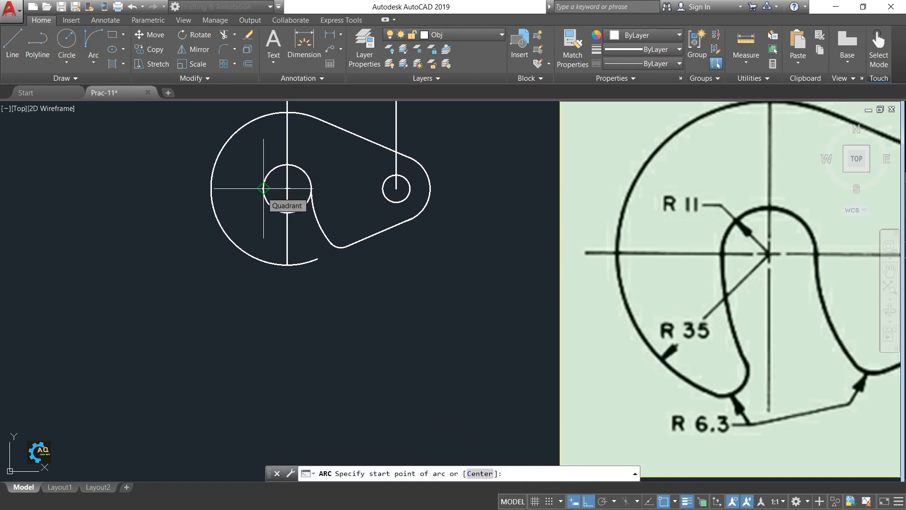
{"action": "left_click", "coordinate": [263, 188]}
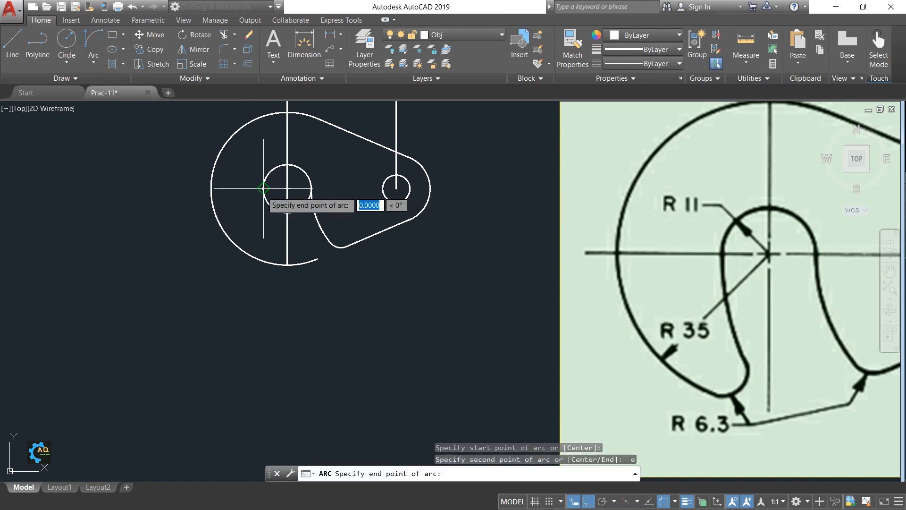
{"action": "left_click", "coordinate": [274, 263]}
{"action": "type", "text": "d"}
{"action": "key", "text": "Return"}
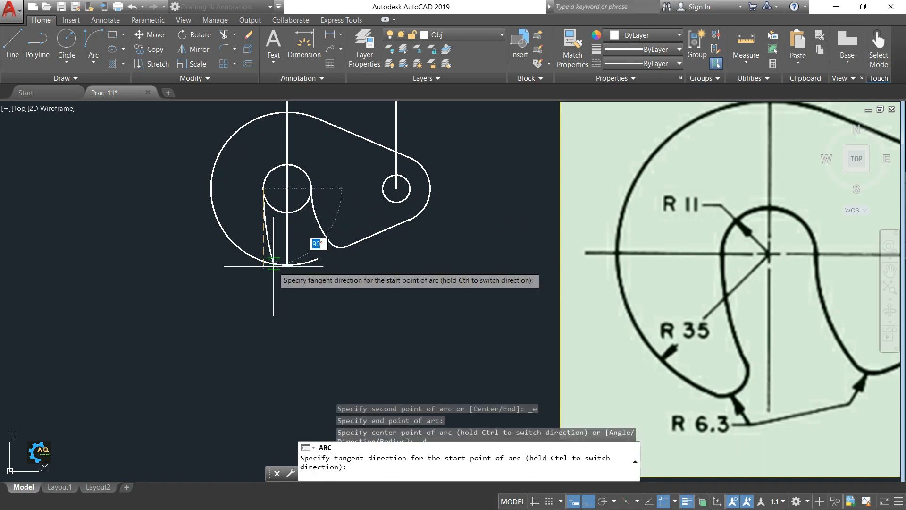
{"action": "left_click", "coordinate": [251, 324]}
Fillet the corner between the left slot arc and the radius 35 arc with radius 6.3
{"action": "type", "text": "f"}
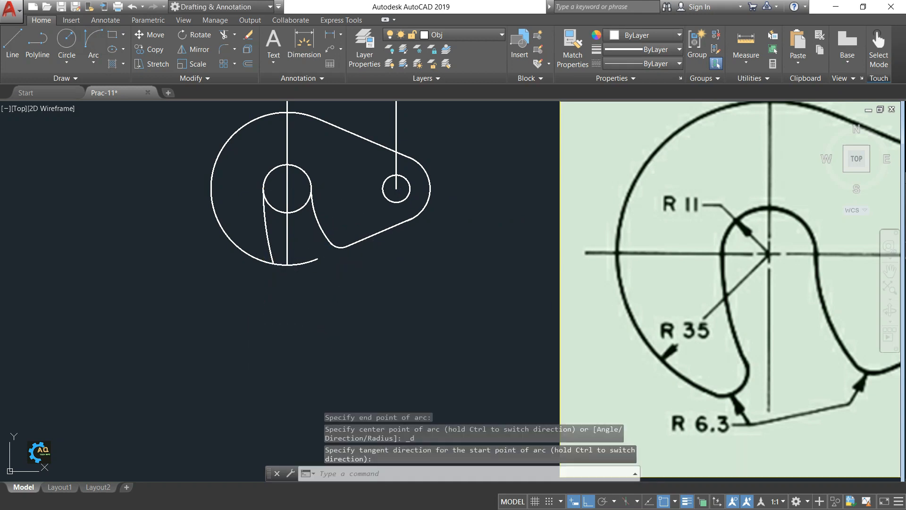
{"action": "key", "text": "Return"}
{"action": "type", "text": "r"}
{"action": "key", "text": "Return"}
{"action": "key", "text": "Return"}
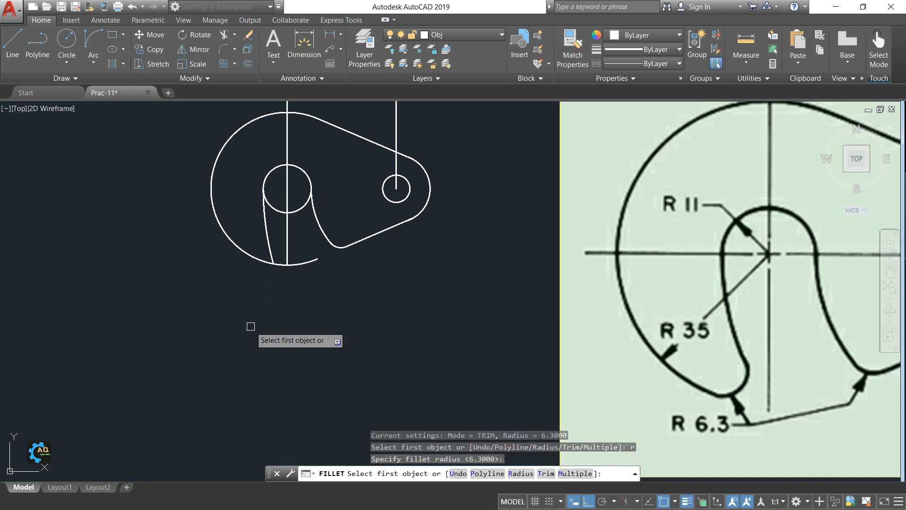
{"action": "left_click", "coordinate": [268, 249]}
{"action": "left_click", "coordinate": [251, 256]}
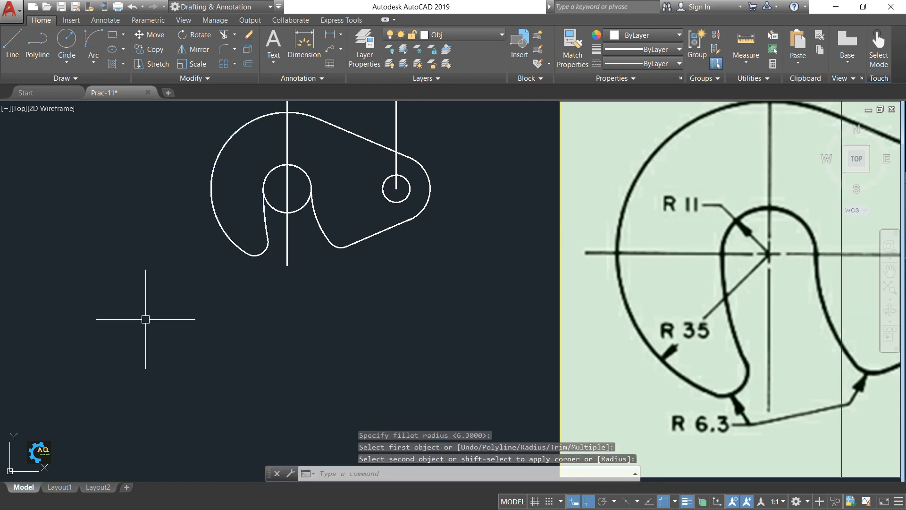
Trim away the lower half of the radius 11 circle between the two slot arcs to open the slot
{"action": "scroll", "coordinate": [141, 313], "scroll_direction": "down", "scroll_amount": 2}
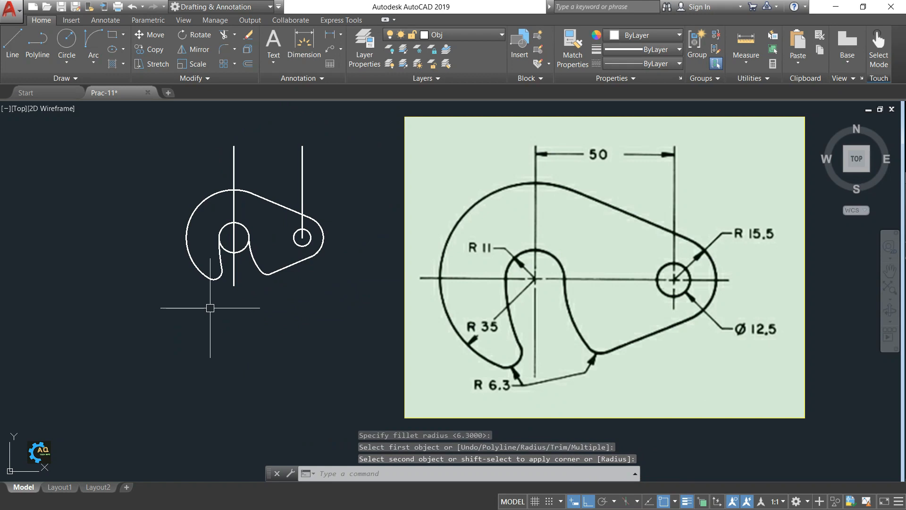
{"action": "middle_click_drag", "start_coordinate": [253, 311], "coordinate": [295, 304]}
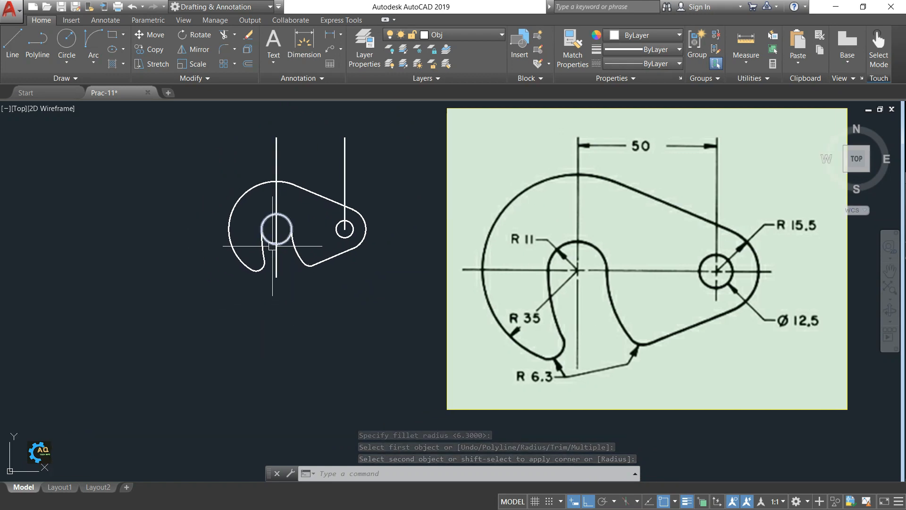
{"action": "type", "text": "tr"}
{"action": "key", "text": "Return"}
{"action": "key", "text": "Return"}
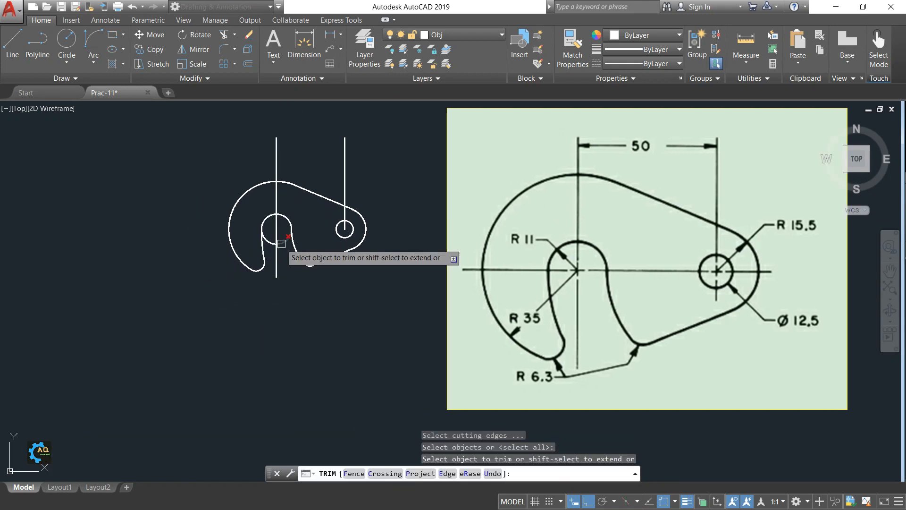
{"action": "left_click", "coordinate": [281, 243]}
{"action": "key", "text": "Escape"}
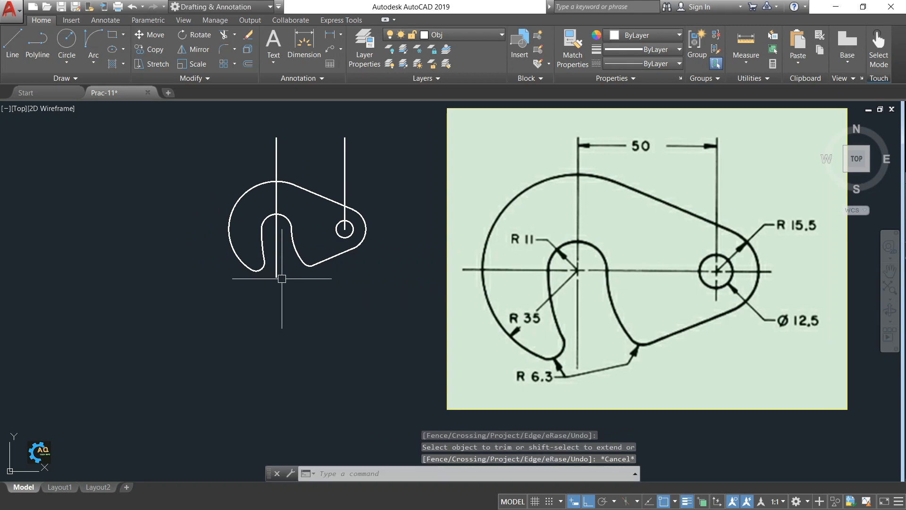
Break off the upper part of the slot's vertical centre line, leaving a short stub above the radius 11 arc
{"action": "middle_click_drag", "start_coordinate": [276, 279], "coordinate": [308, 271]}
{"action": "scroll", "coordinate": [298, 213], "scroll_direction": "up", "scroll_amount": 4}
{"action": "scroll", "coordinate": [323, 228], "scroll_direction": "down", "scroll_amount": 5}
{"action": "middle_click_drag", "start_coordinate": [347, 210], "coordinate": [351, 229]}
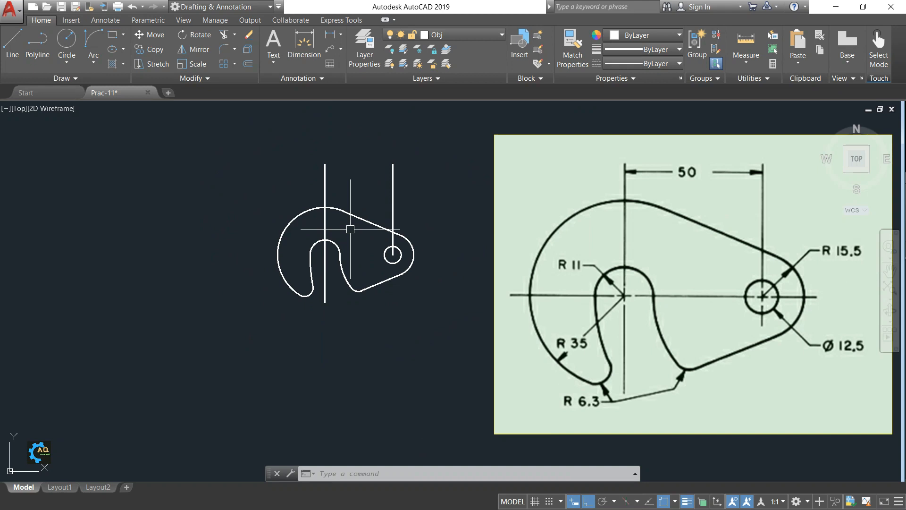
{"action": "type", "text": "br"}
{"action": "key", "text": "Return"}
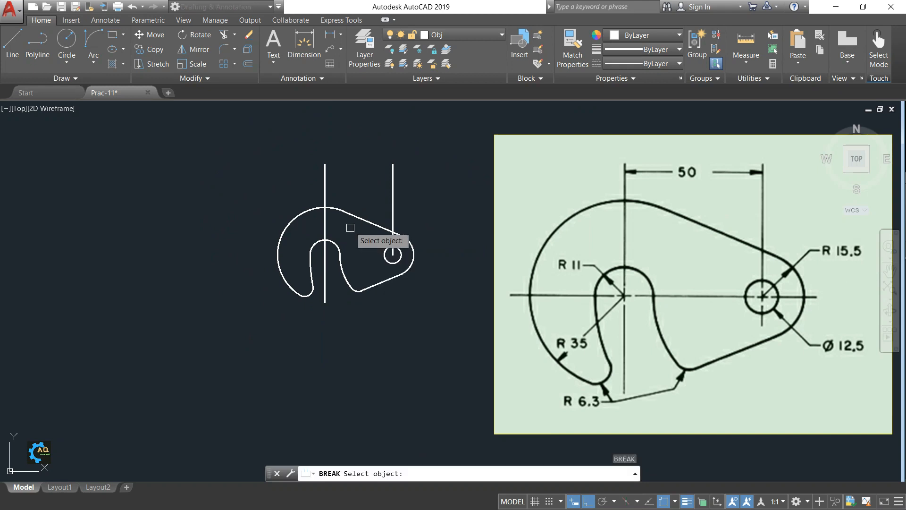
{"action": "left_click", "coordinate": [325, 227]}
{"action": "left_click", "coordinate": [324, 151]}
{"action": "key", "text": "Return"}
Break off the upper part of the small hole's vertical line, leaving a short stub above the circle
{"action": "scroll", "coordinate": [393, 239], "scroll_direction": "up", "scroll_amount": 2}
{"action": "left_click", "coordinate": [393, 232]}
{"action": "mouse_move", "coordinate": [432, 173]}
{"action": "middle_mouse_down"}
{"action": "mouse_move", "coordinate": [442, 282]}
{"action": "mouse_move", "coordinate": [423, 253]}
{"action": "middle_mouse_up"}
{"action": "left_click", "coordinate": [433, 139]}
{"action": "key", "text": "Return"}
{"action": "scroll", "coordinate": [426, 156], "scroll_direction": "down", "scroll_amount": 2}
{"action": "key", "text": "Escape"}
{"action": "middle_click_drag", "start_coordinate": [343, 308], "coordinate": [339, 244]}
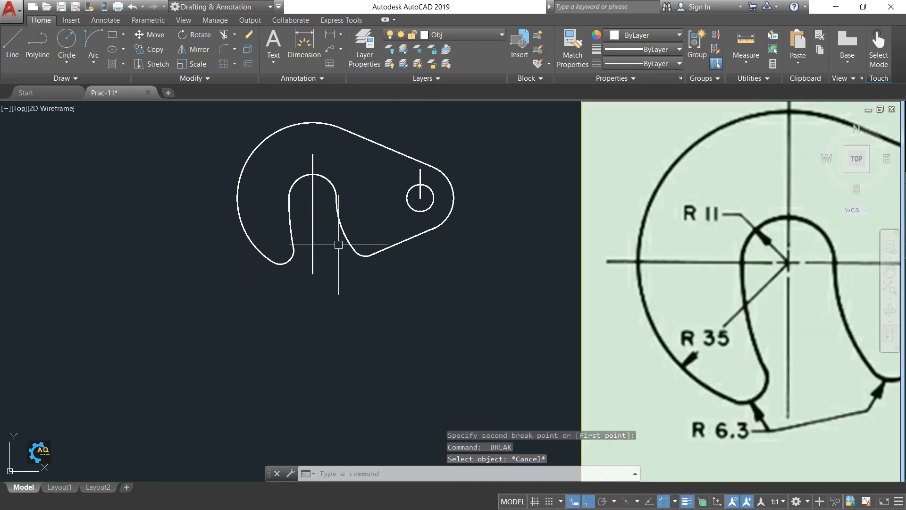
Break off the lower part of the slot's vertical centre line, ending it a little below the radius 11 arc's centre
{"action": "key", "text": "Return"}
{"action": "left_click", "coordinate": [311, 243]}
{"action": "left_click", "coordinate": [314, 316]}
{"action": "key", "text": "Return"}
{"action": "left_click", "coordinate": [313, 221]}
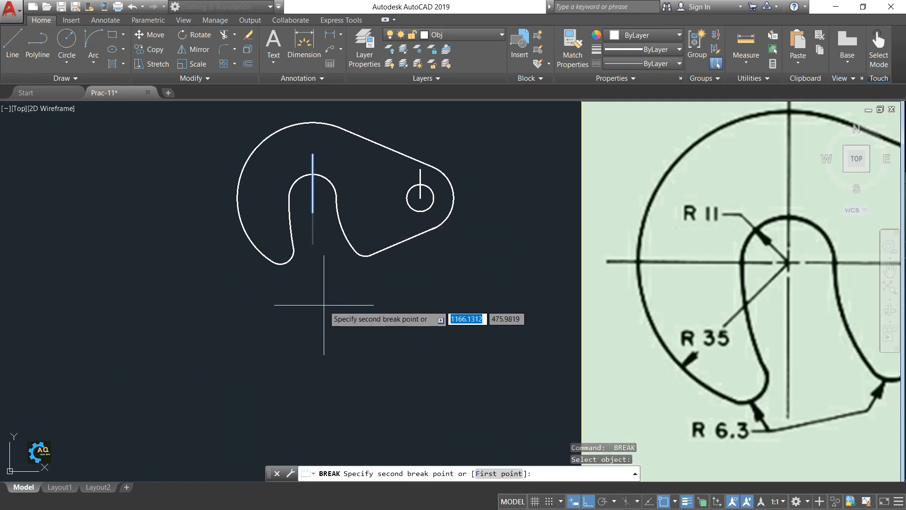
{"action": "left_click", "coordinate": [324, 314]}
{"action": "key", "text": "Return"}
{"action": "key", "text": "Escape"}
{"action": "mouse_move", "coordinate": [324, 291]}
{"action": "middle_mouse_down"}
{"action": "mouse_move", "coordinate": [319, 298]}
{"action": "mouse_move", "coordinate": [325, 281]}
{"action": "middle_mouse_up"}
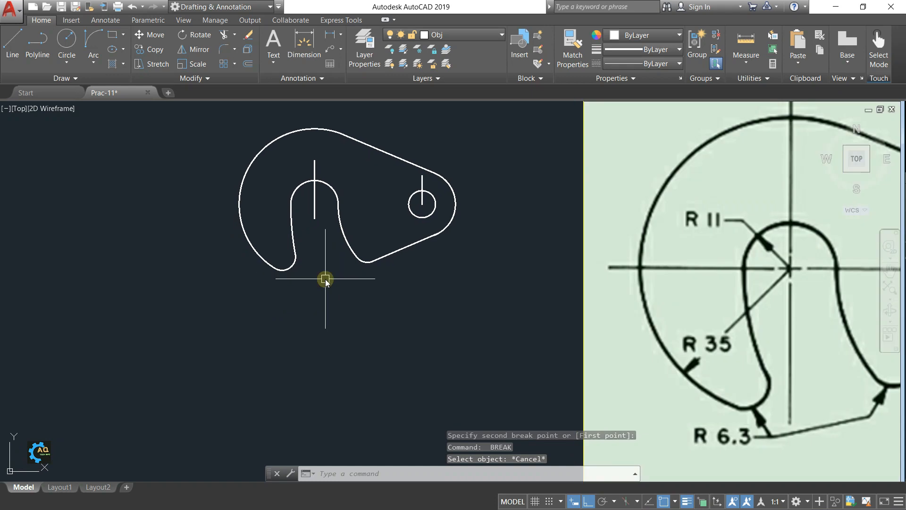
Move the slot's vertical centre line straight down so it extends about equally above and below the arc centre
{"action": "type", "text": "m"}
{"action": "key", "text": "Return"}
{"action": "left_click", "coordinate": [314, 194]}
{"action": "key", "text": "Return"}
{"action": "left_click", "coordinate": [338, 303]}
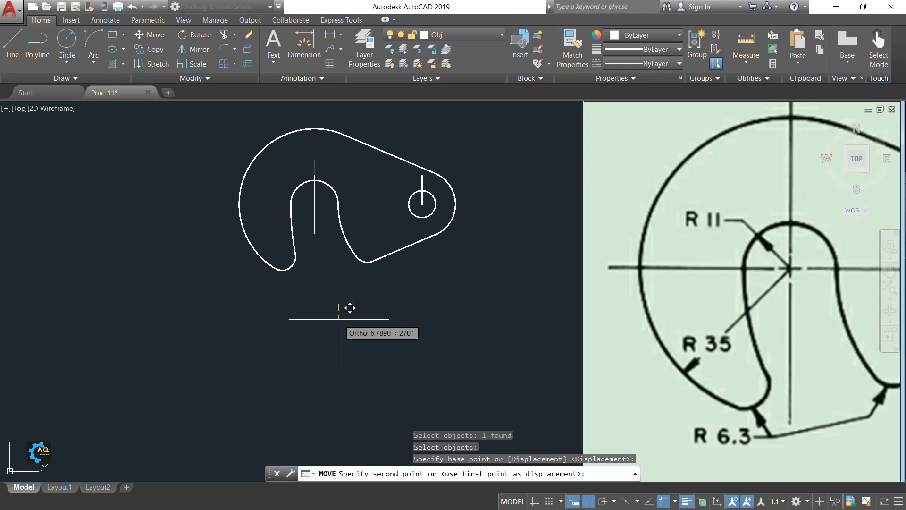
{"action": "left_click", "coordinate": [336, 312]}
{"action": "key", "text": "Escape"}
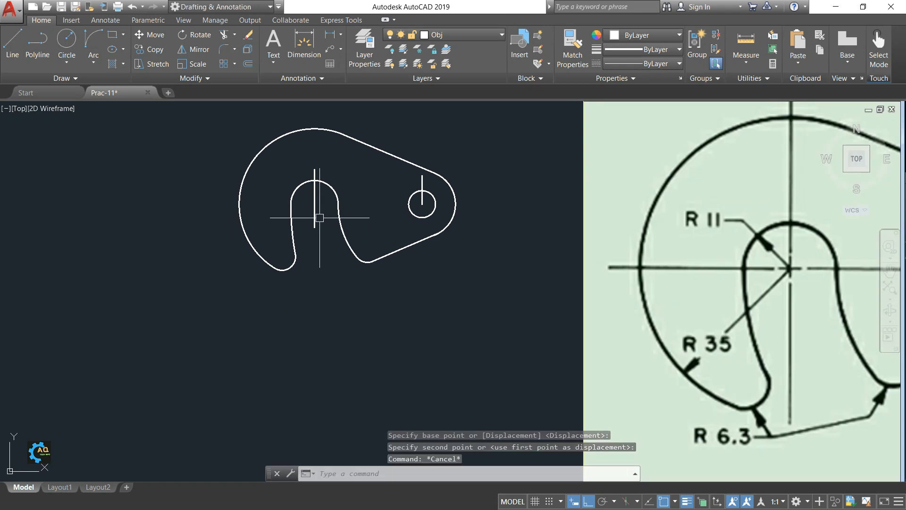
{"action": "middle_click_drag", "start_coordinate": [373, 313], "coordinate": [355, 328]}
{"action": "type", "text": "ro"}
{"action": "key", "text": "Return"}
{"action": "left_click", "coordinate": [404, 198]}
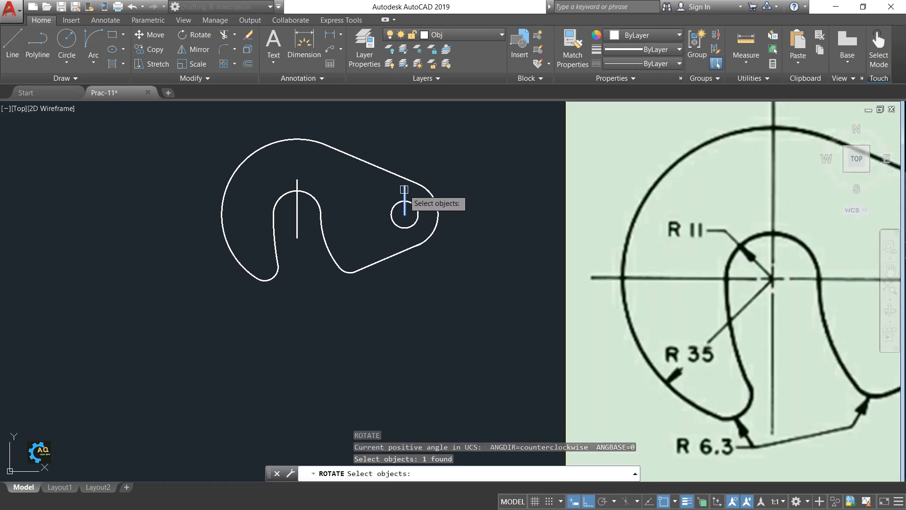
{"action": "left_click", "coordinate": [298, 203]}
{"action": "key", "text": "Return"}
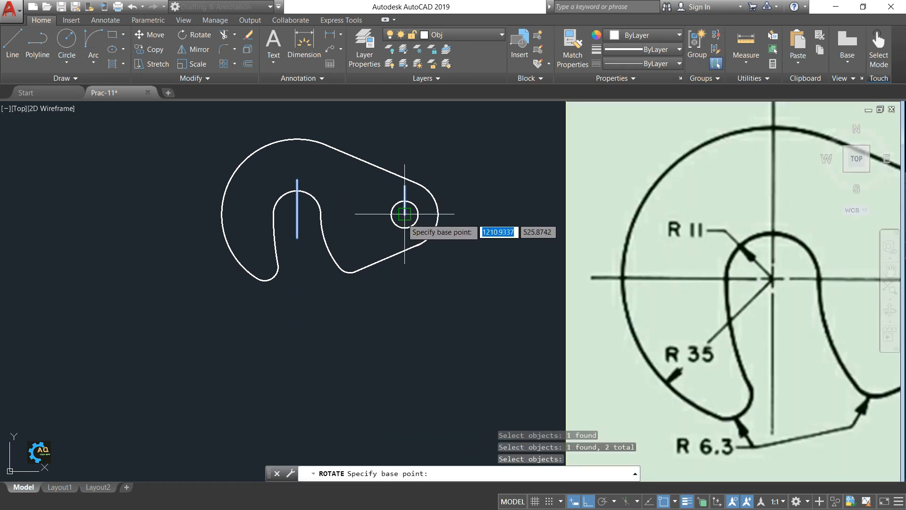
{"action": "left_click", "coordinate": [404, 215]}
{"action": "key", "text": "Escape"}
{"action": "middle_click_drag", "start_coordinate": [397, 291], "coordinate": [397, 331]}
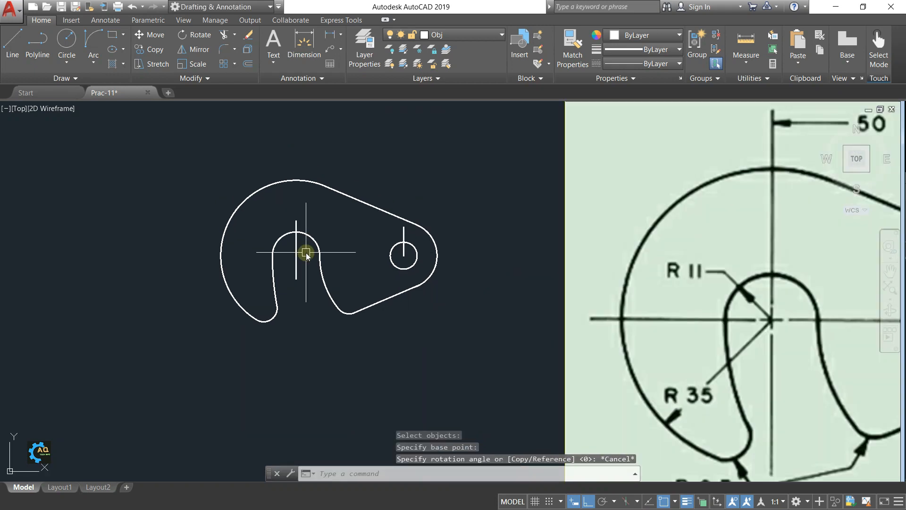
Rotate a copy of the slot's vertical centre line about the radius 11 arc's centre to make a horizontal centre line
{"action": "type", "text": "ro"}
{"action": "key", "text": "Return"}
{"action": "left_click", "coordinate": [296, 231]}
{"action": "key", "text": "Return"}
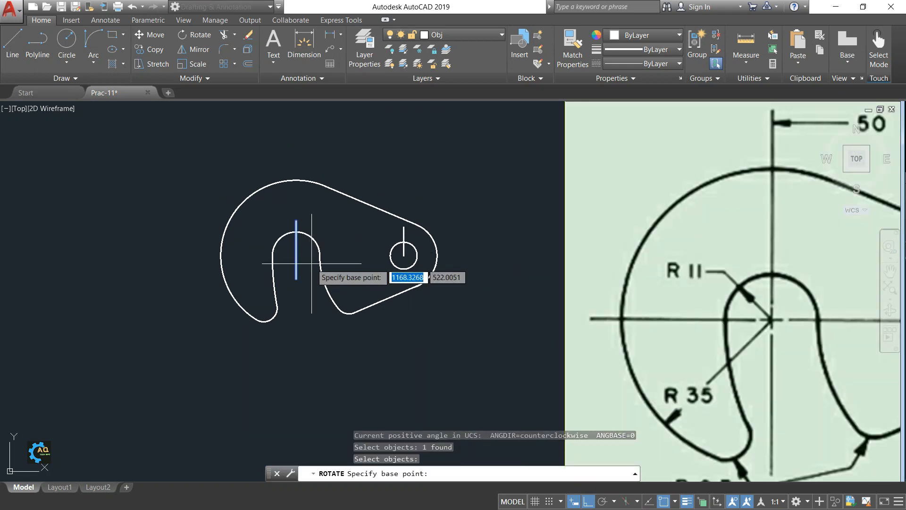
{"action": "left_click", "coordinate": [296, 255]}
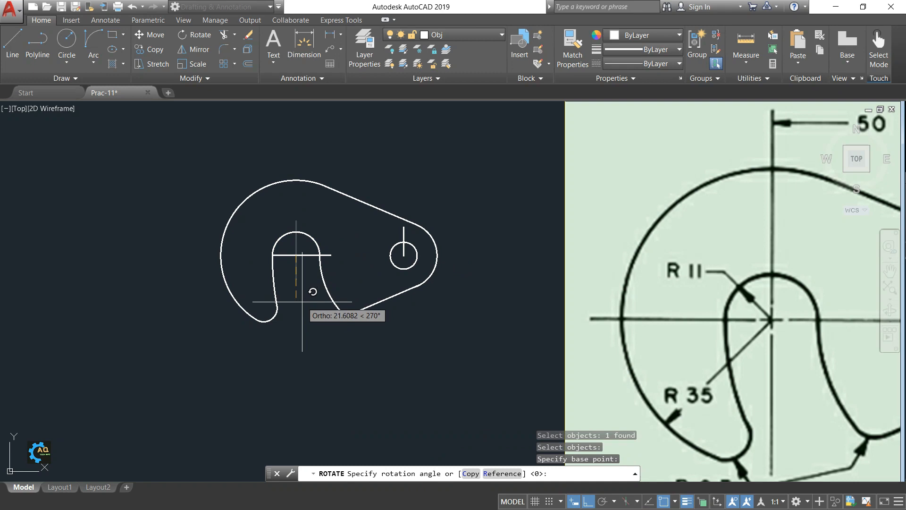
{"action": "type", "text": "co"}
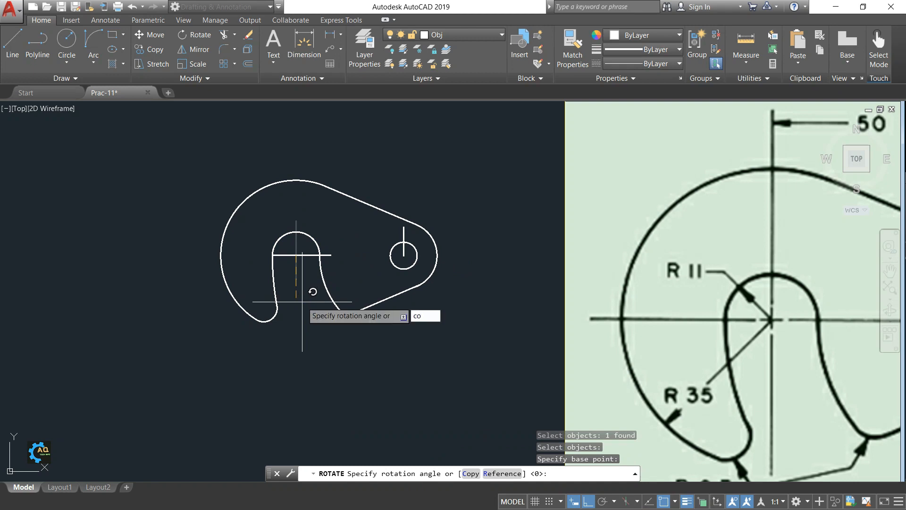
{"action": "key", "text": "Return"}
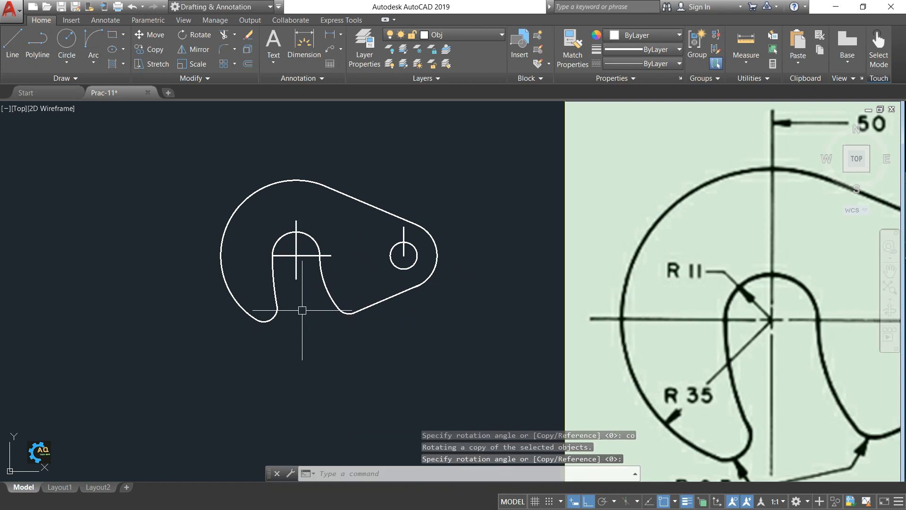
{"action": "middle_click_drag", "start_coordinate": [277, 259], "coordinate": [285, 269]}
Shift the slot's horizontal centre line by its midpoint onto the centre of the radius 11 arc
{"action": "scroll", "coordinate": [284, 269], "scroll_direction": "up", "scroll_amount": 1}
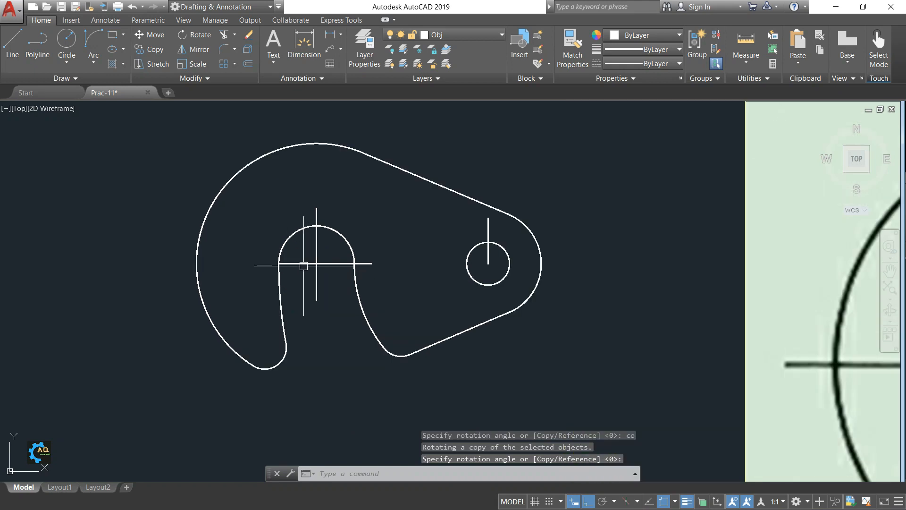
{"action": "left_click", "coordinate": [300, 263]}
{"action": "scroll", "coordinate": [284, 266], "scroll_direction": "up", "scroll_amount": 2}
{"action": "left_click", "coordinate": [391, 259]}
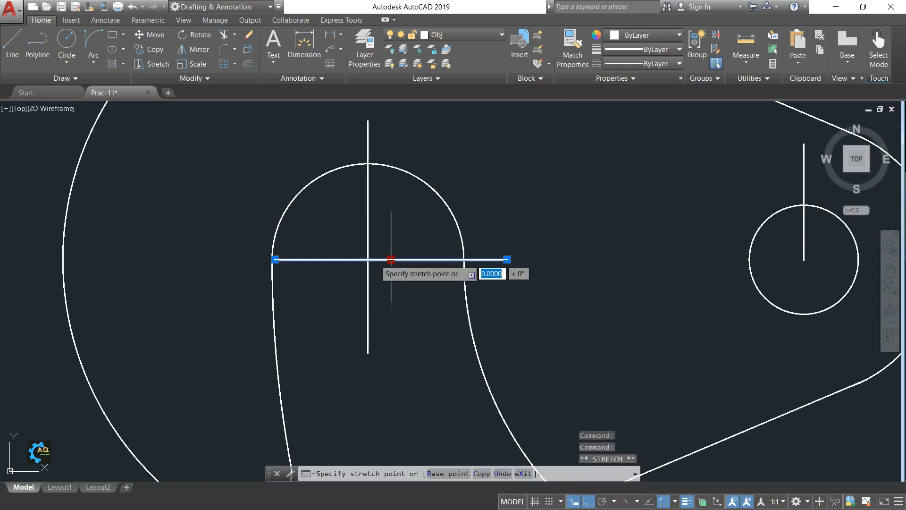
{"action": "key", "text": "Escape"}
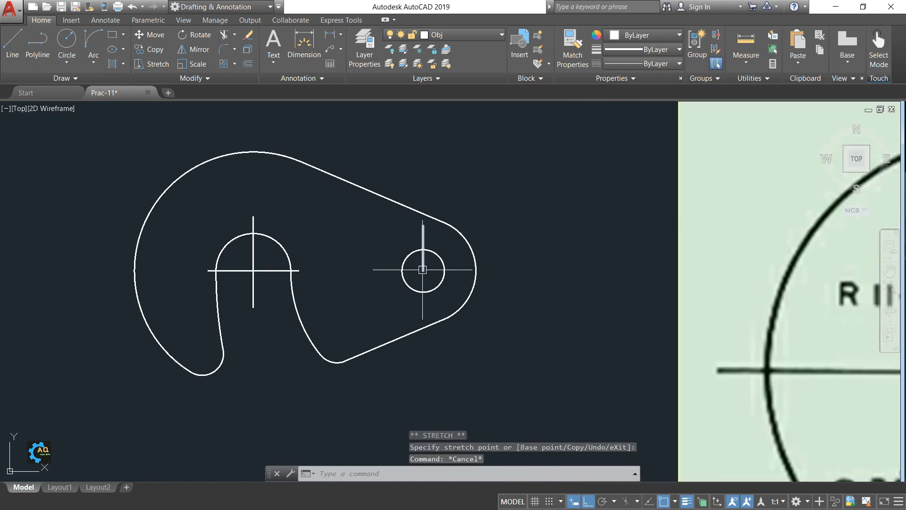
Extend the small hole's vertical line below the circle and centre its midpoint on the circle's centre
{"action": "left_click", "coordinate": [423, 258]}
{"action": "left_click", "coordinate": [424, 270]}
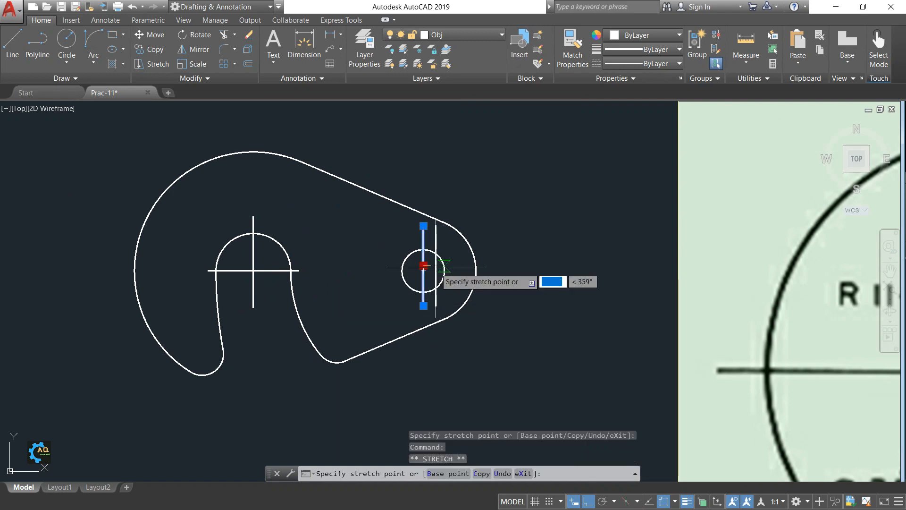
{"action": "scroll", "coordinate": [423, 274], "scroll_direction": "up", "scroll_amount": 4}
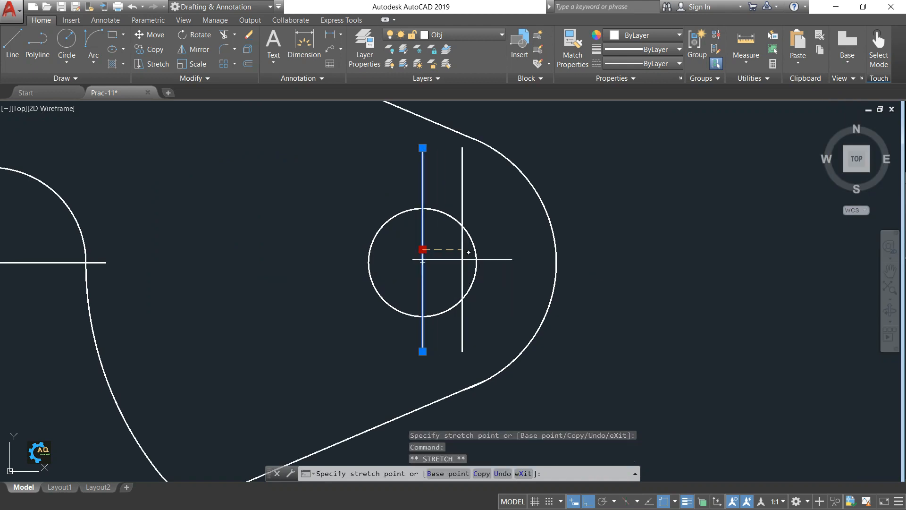
{"action": "key", "text": "Escape"}
{"action": "key", "text": "Escape"}
Rotate a copy of the small hole's vertical line about the circle's centre to make its horizontal centre line
{"action": "type", "text": "r"}
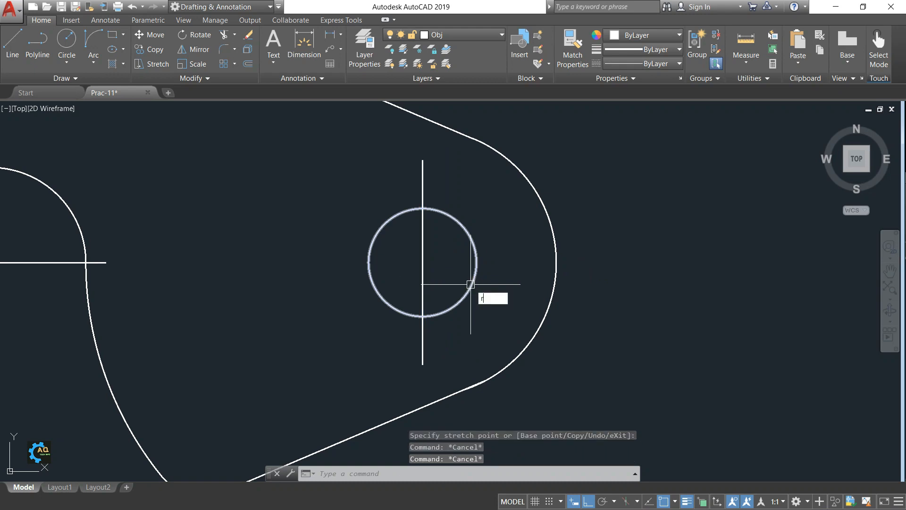
{"action": "type", "text": "o"}
{"action": "key", "text": "Return"}
{"action": "left_click", "coordinate": [422, 257]}
{"action": "key", "text": "Return"}
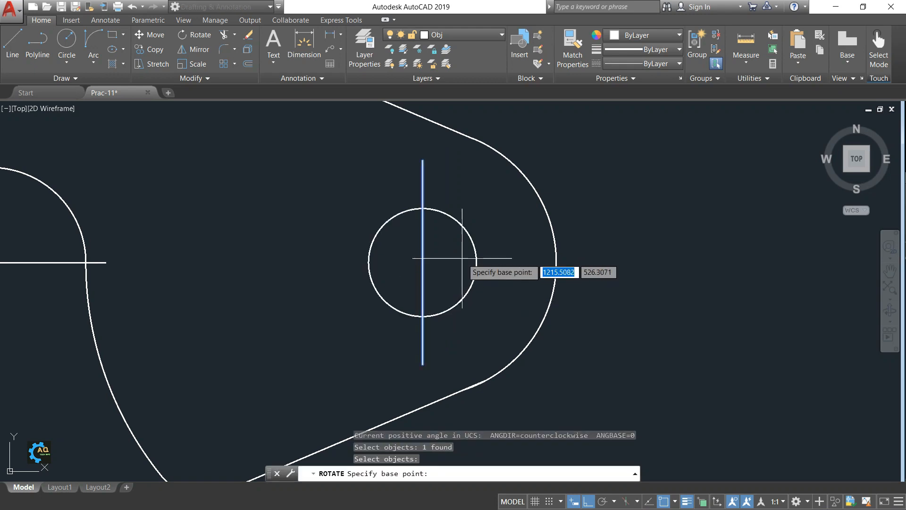
{"action": "left_click", "coordinate": [422, 262]}
{"action": "type", "text": "co"}
{"action": "key", "text": "Return"}
{"action": "key", "text": "Return"}
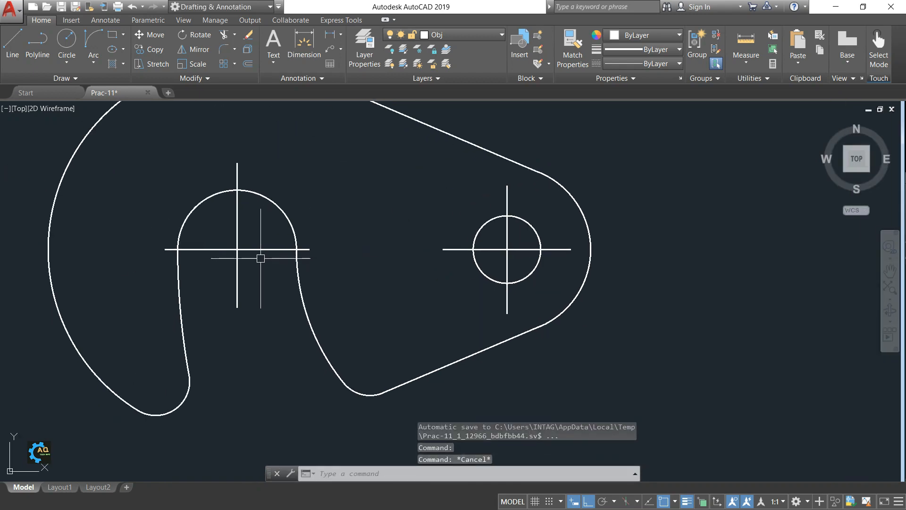
Shift the slot's vertical centre line by its midpoint onto the horizontal centre line at the arc centre
{"action": "left_click", "coordinate": [253, 234]}
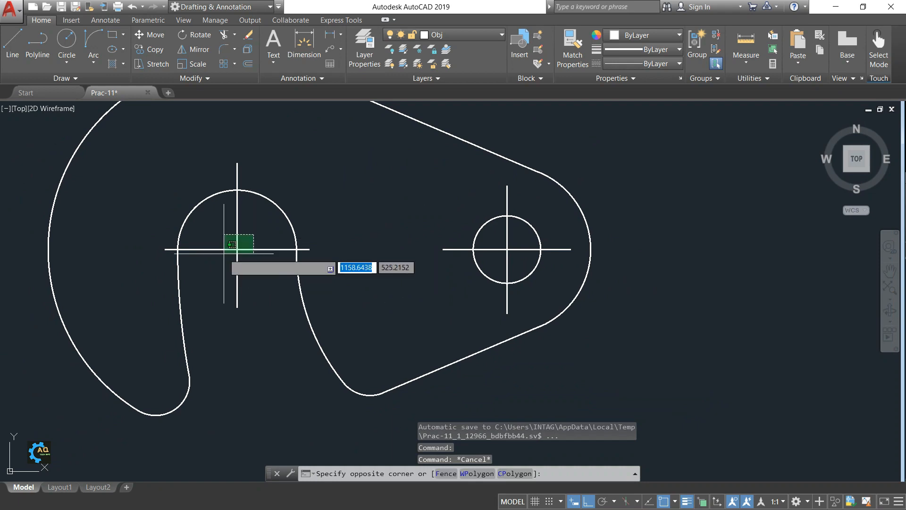
{"action": "left_click", "coordinate": [224, 253]}
{"action": "left_click", "coordinate": [524, 241]}
{"action": "key", "text": "Escape"}
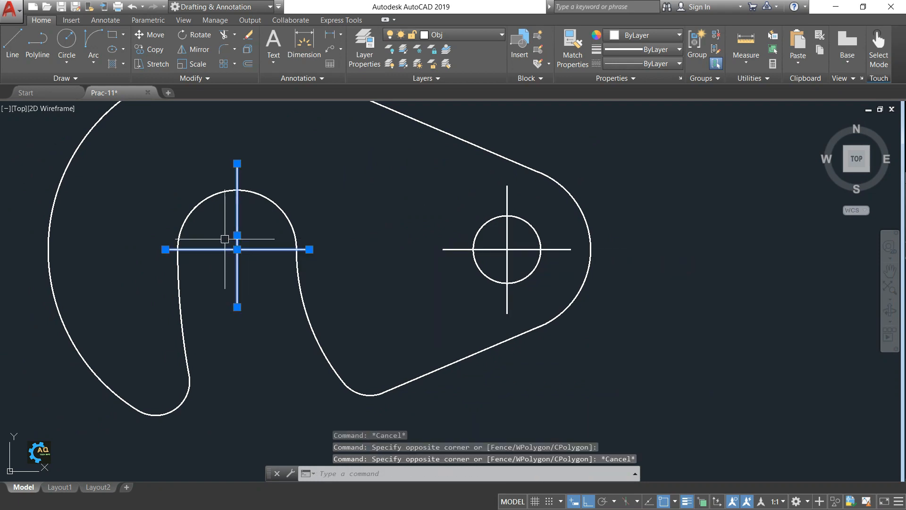
{"action": "scroll", "coordinate": [231, 235], "scroll_direction": "up", "scroll_amount": 4}
{"action": "left_click", "coordinate": [252, 228]}
{"action": "left_click", "coordinate": [252, 265]}
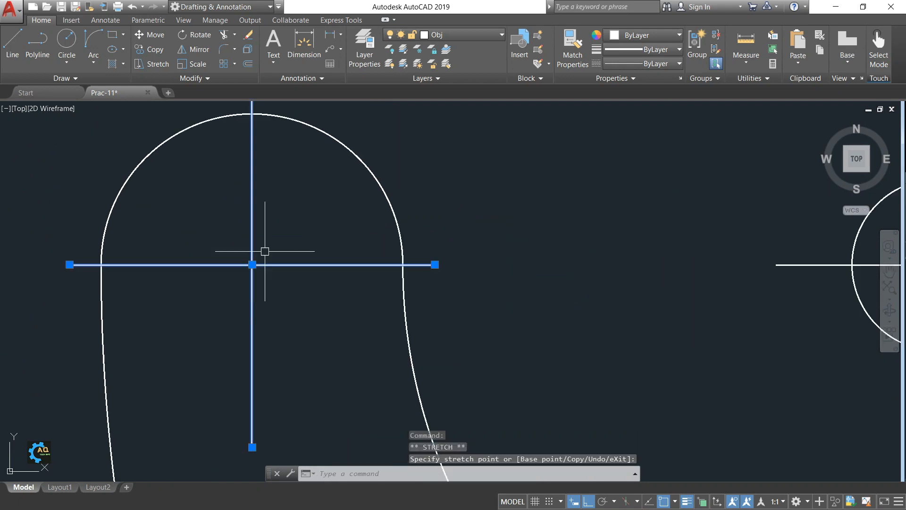
{"action": "scroll", "coordinate": [278, 244], "scroll_direction": "down", "scroll_amount": 4}
Assign the four centre lines of the slot and the small hole to the Cen layer
{"action": "left_click", "coordinate": [285, 235]}
{"action": "left_click", "coordinate": [265, 254]}
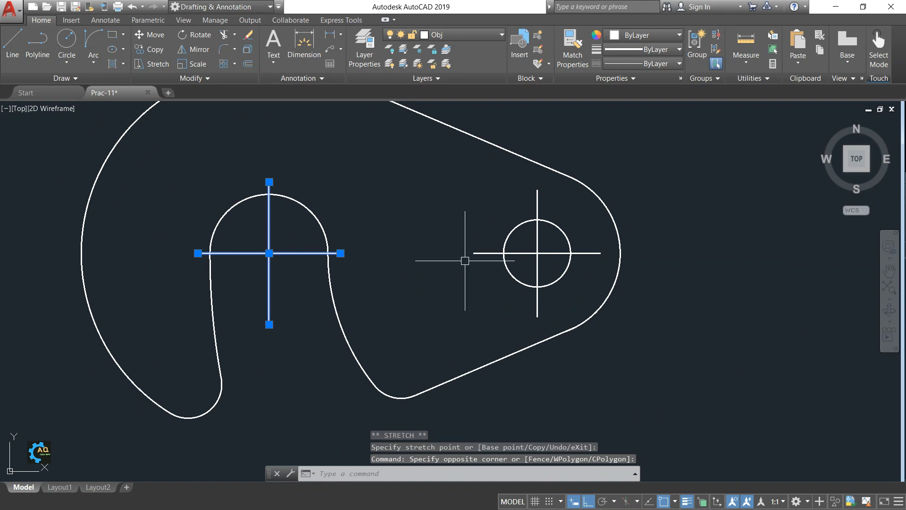
{"action": "left_click", "coordinate": [546, 243]}
{"action": "left_click", "coordinate": [527, 262]}
{"action": "left_click", "coordinate": [472, 35]}
{"action": "left_click", "coordinate": [460, 62]}
Adjust the linetype scale of the four centre lines, trying 15 and 2 and settling on 5
{"action": "right_click", "coordinate": [525, 251]}
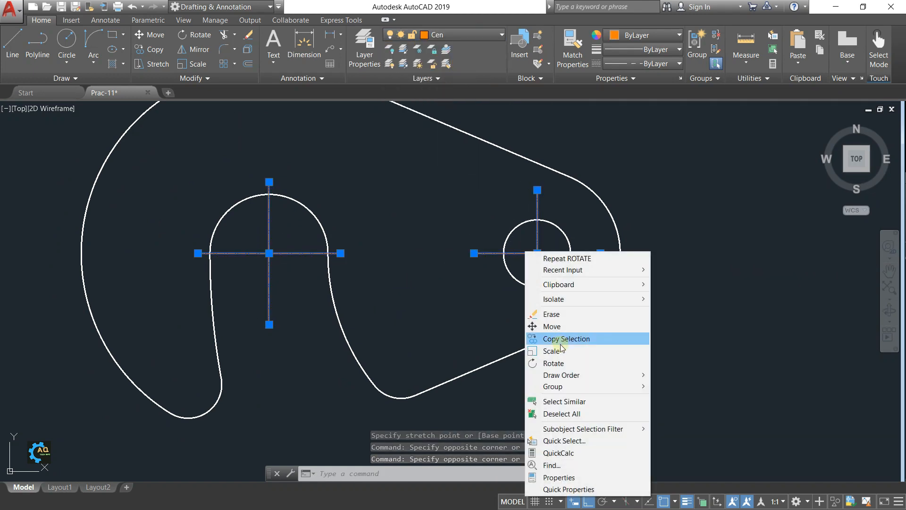
{"action": "left_click", "coordinate": [559, 478]}
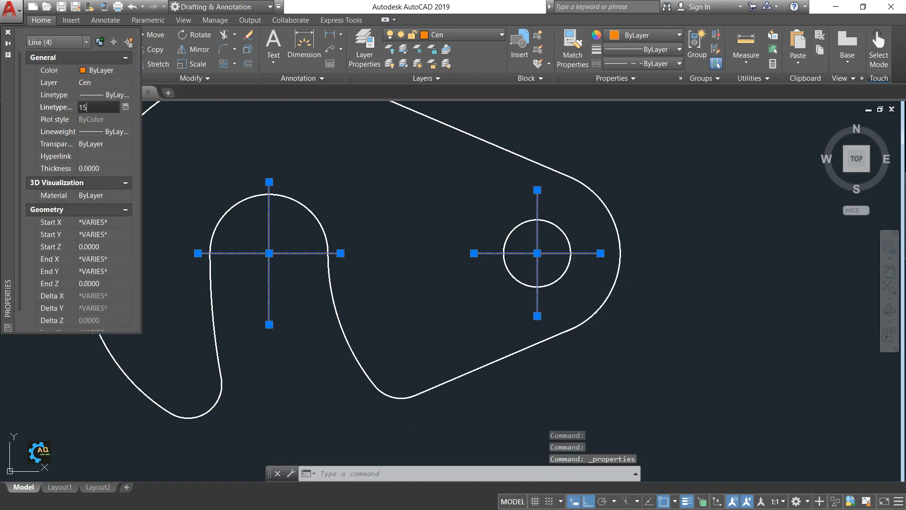
{"action": "type", "text": "15"}
{"action": "key", "text": "Return"}
{"action": "left_click", "coordinate": [107, 108]}
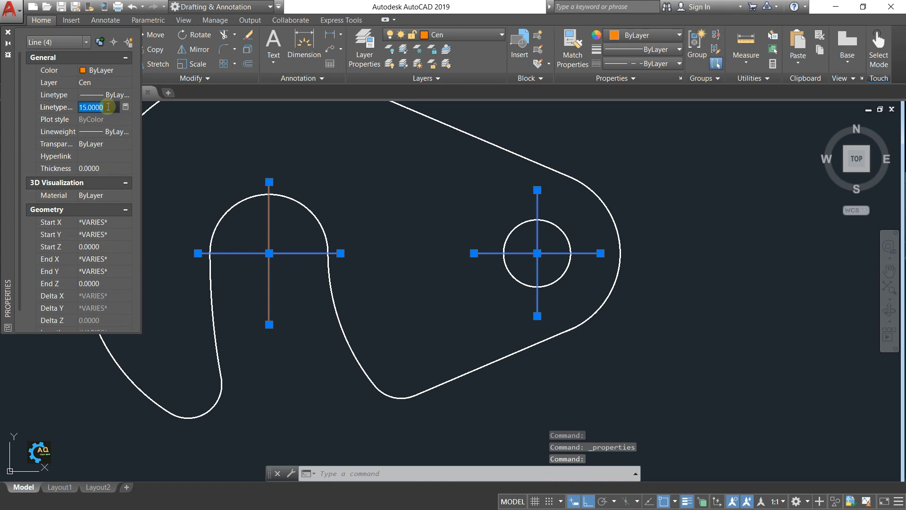
{"action": "type", "text": "25"}
{"action": "key", "text": "Return"}
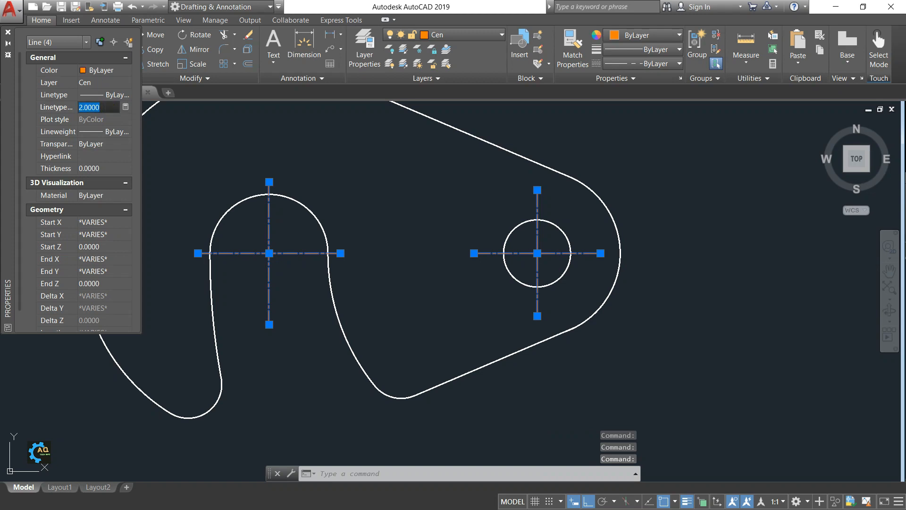
{"action": "left_click", "coordinate": [108, 109]}
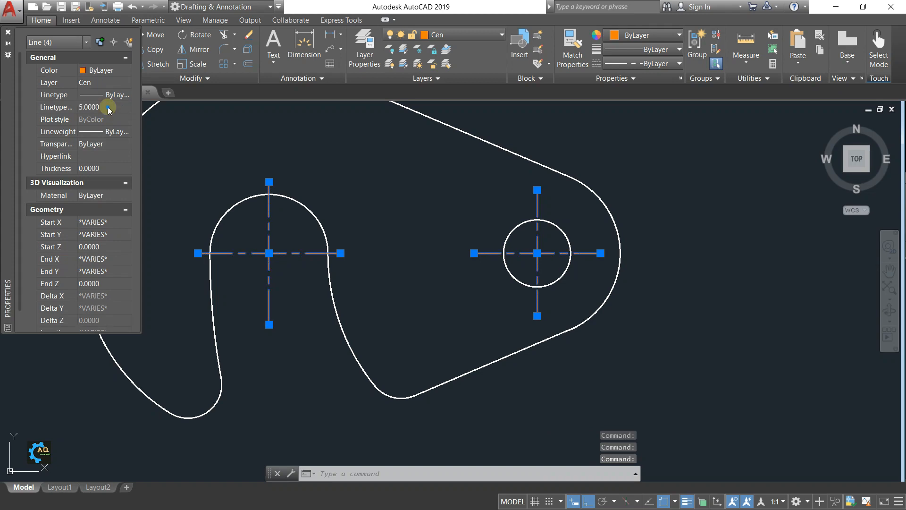
{"action": "left_click", "coordinate": [108, 109]}
{"action": "left_click", "coordinate": [9, 32]}
{"action": "key", "text": "Escape"}
{"action": "scroll", "coordinate": [453, 211], "scroll_direction": "down", "scroll_amount": 5}
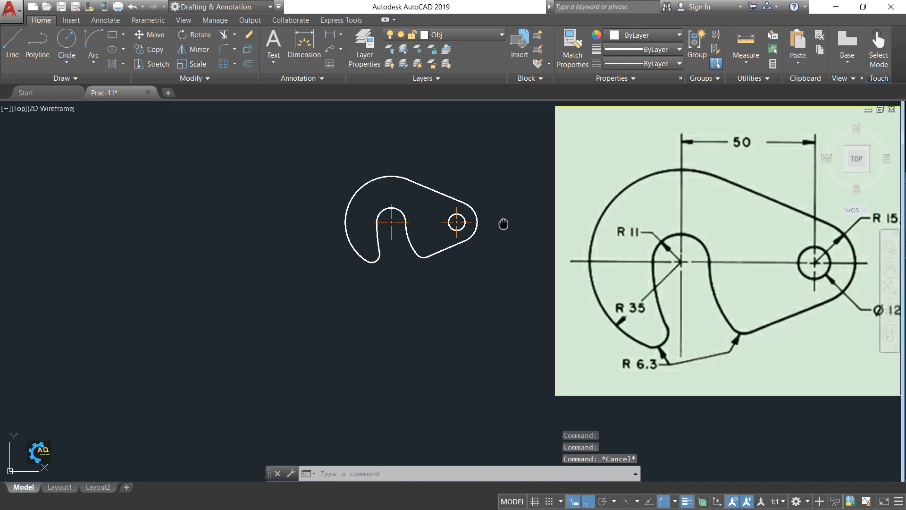
{"action": "middle_click_drag", "start_coordinate": [503, 223], "coordinate": [395, 227]}
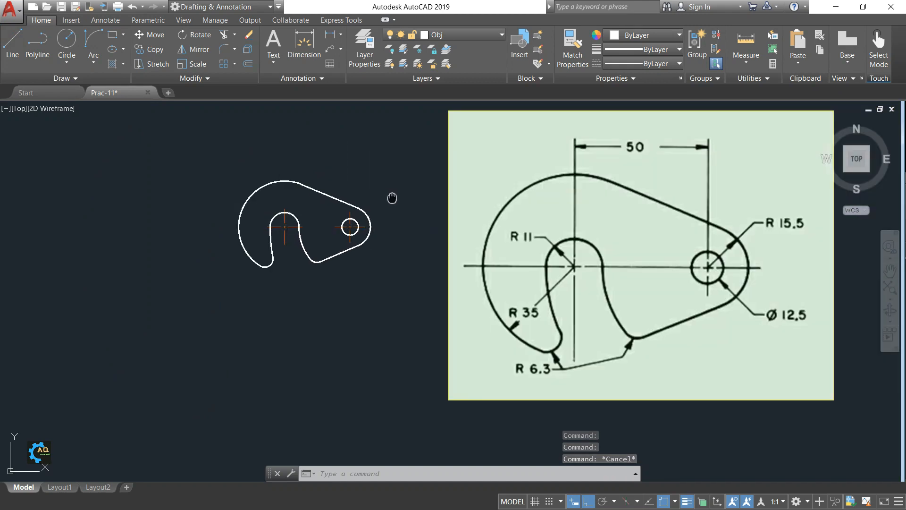
{"action": "middle_click_drag", "start_coordinate": [390, 196], "coordinate": [414, 198]}
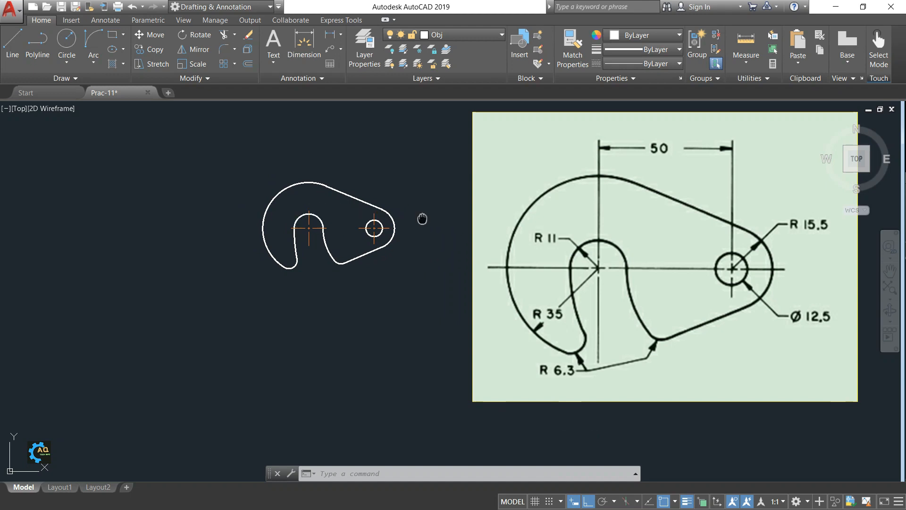
{"action": "middle_click_drag", "start_coordinate": [420, 218], "coordinate": [407, 227]}
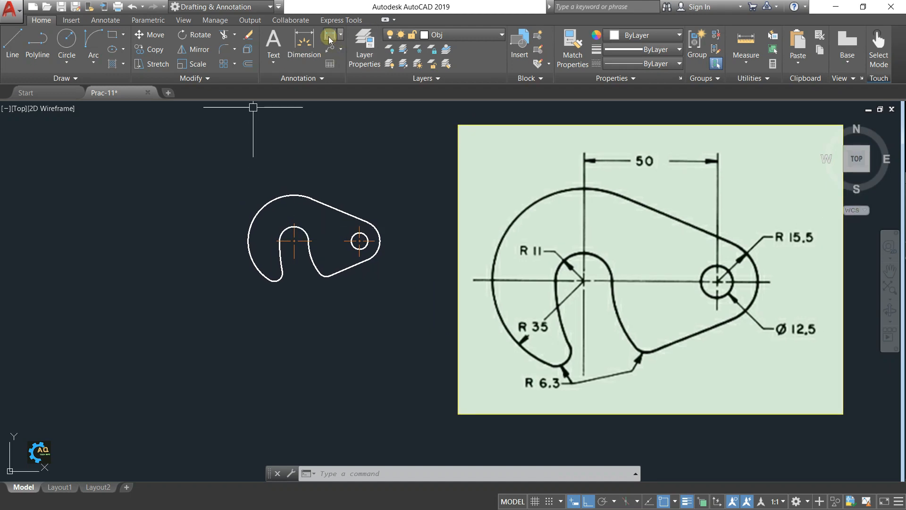
Make the dimension layer current and add a horizontal linear dimension above the plate between the slot arc's centre and the small hole's centre
{"action": "left_click", "coordinate": [453, 35]}
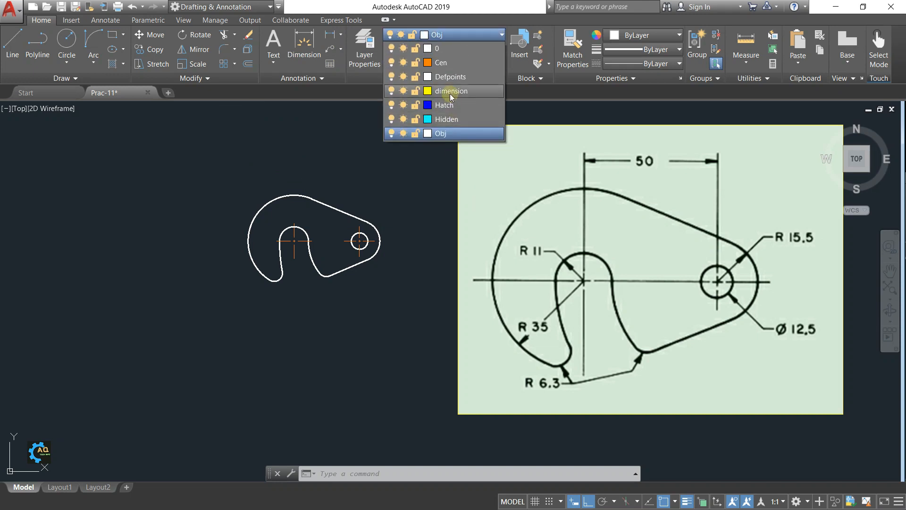
{"action": "left_click", "coordinate": [449, 94]}
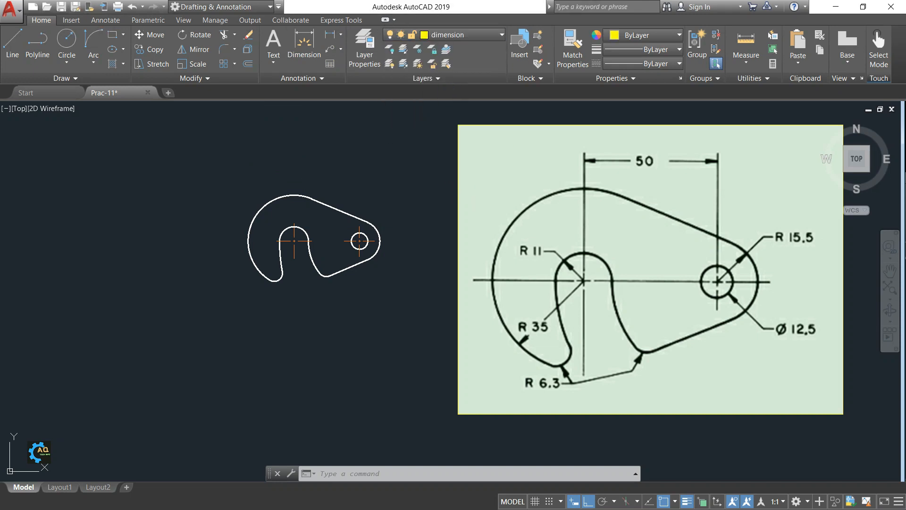
{"action": "left_click", "coordinate": [329, 35]}
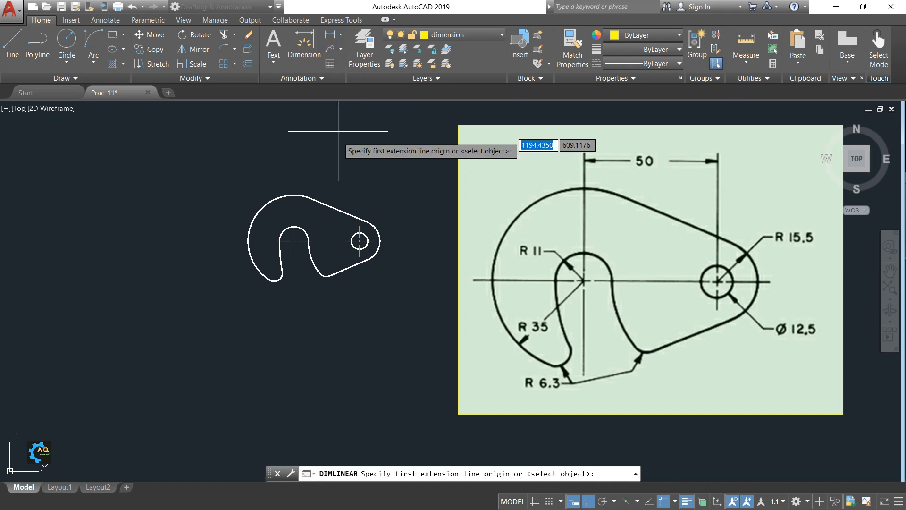
{"action": "left_click", "coordinate": [294, 227]}
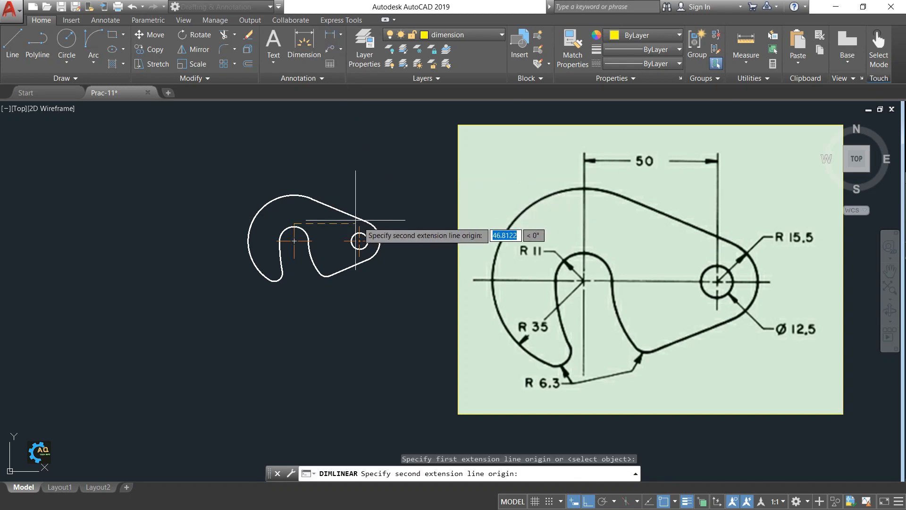
{"action": "left_click", "coordinate": [359, 240]}
{"action": "left_click", "coordinate": [358, 158]}
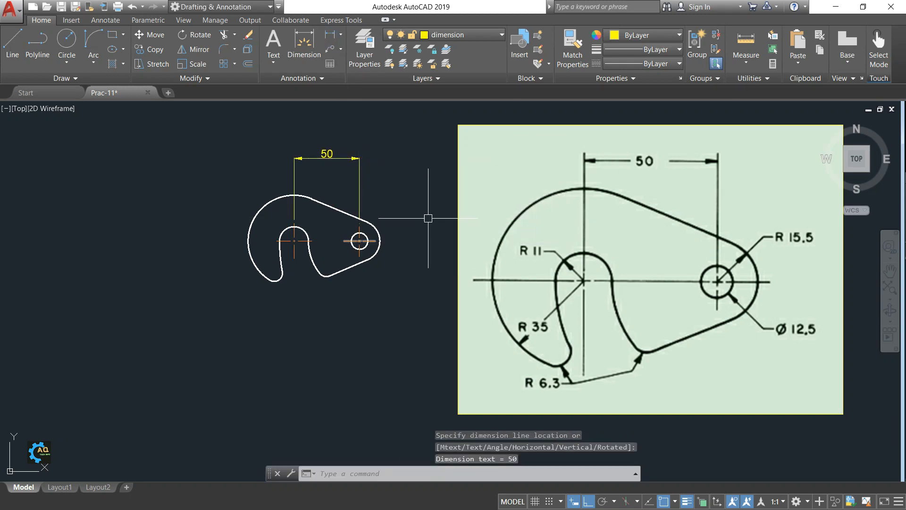
Add a diameter dimension to the small hole, with its text outside the plate to the lower right
{"action": "middle_click_drag", "start_coordinate": [415, 191], "coordinate": [406, 179]}
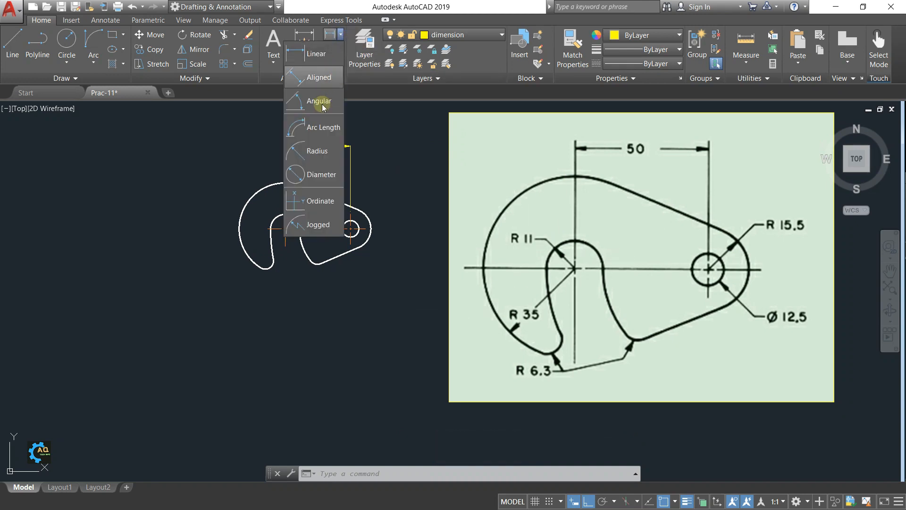
{"action": "left_click", "coordinate": [315, 169]}
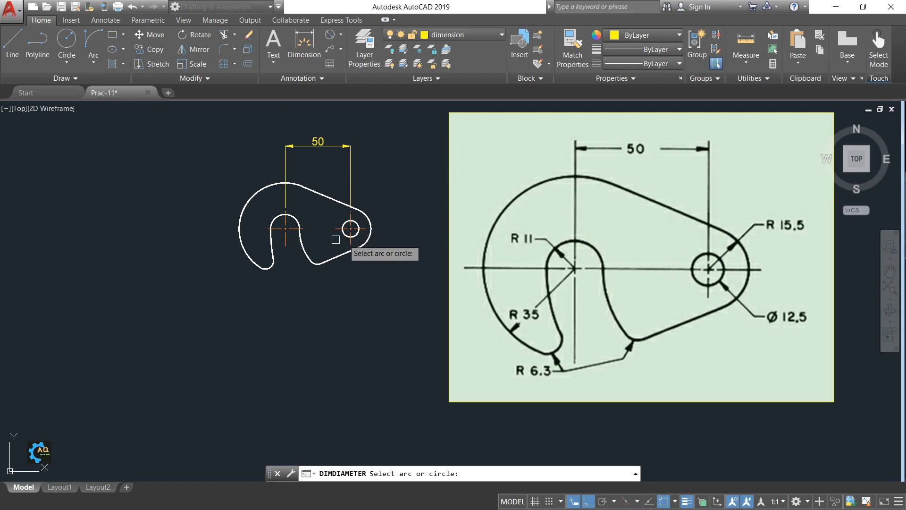
{"action": "scroll", "coordinate": [350, 243], "scroll_direction": "up", "scroll_amount": 4}
{"action": "left_click", "coordinate": [355, 232]}
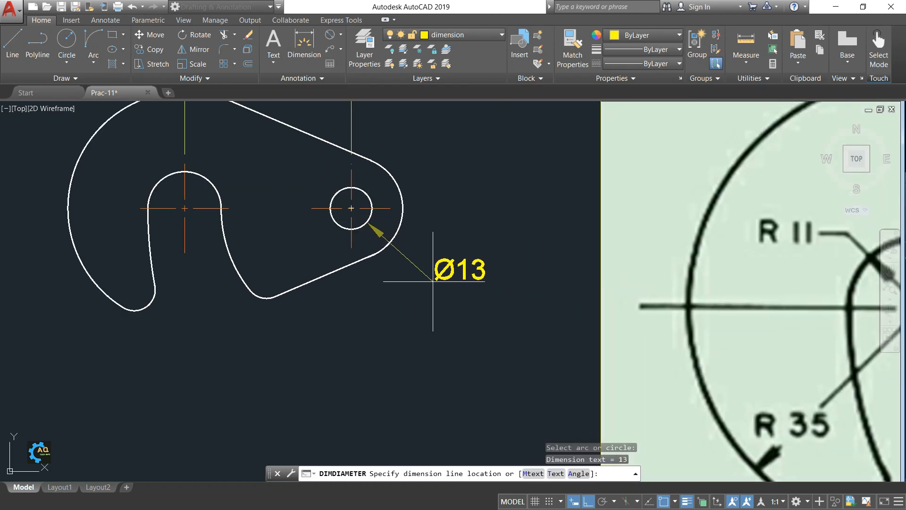
{"action": "left_click", "coordinate": [430, 282]}
{"action": "scroll", "coordinate": [431, 281], "scroll_direction": "down", "scroll_amount": 4}
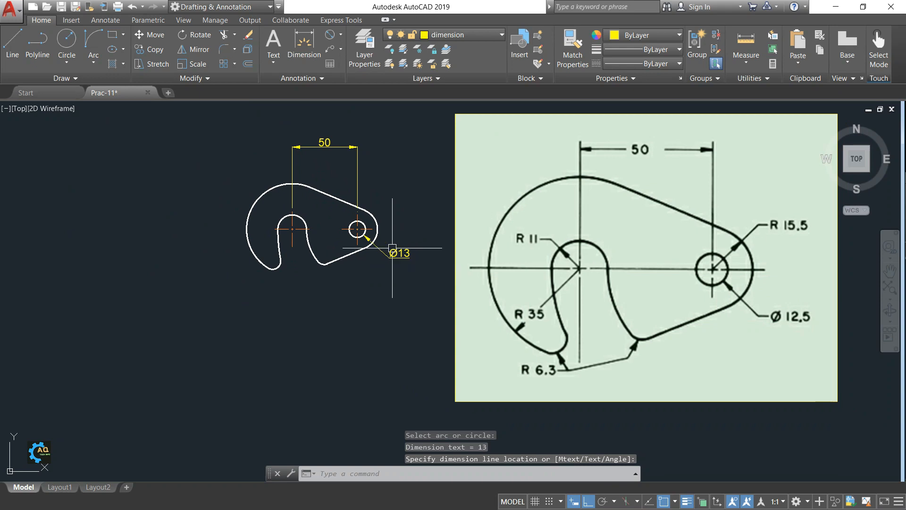
Set the precision of the small hole's diameter dimension to one decimal place (0.0)
{"action": "scroll", "coordinate": [388, 244], "scroll_direction": "up", "scroll_amount": 4}
{"action": "left_click", "coordinate": [410, 264]}
{"action": "right_click", "coordinate": [413, 264]}
{"action": "mouse_move", "coordinate": [467, 246]}
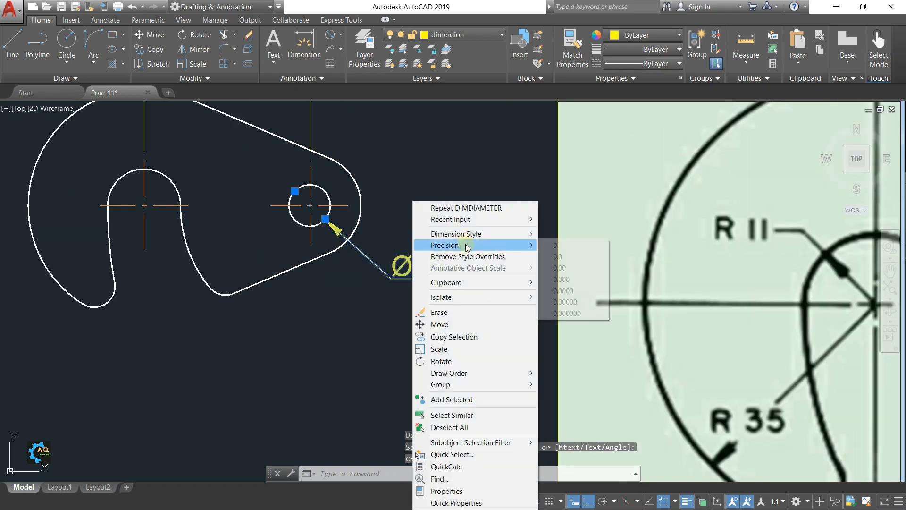
{"action": "left_click", "coordinate": [557, 256]}
{"action": "scroll", "coordinate": [455, 271], "scroll_direction": "down", "scroll_amount": 2}
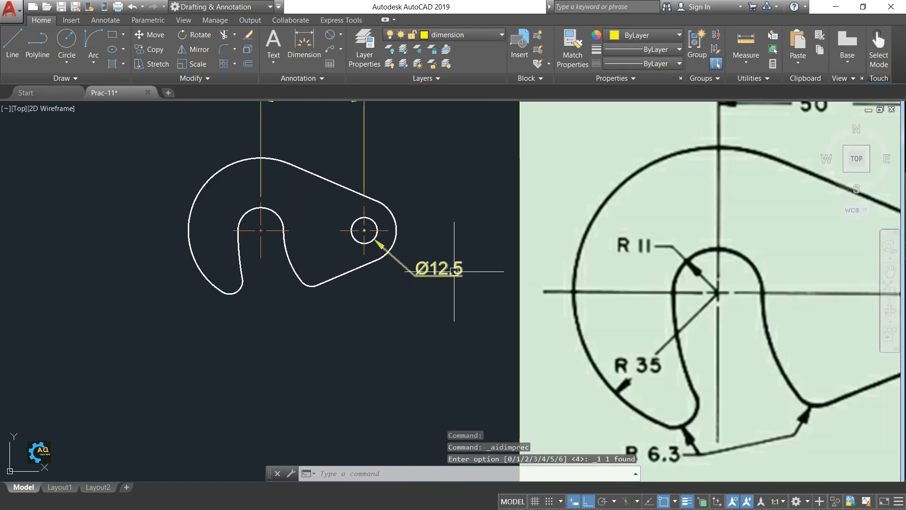
{"action": "scroll", "coordinate": [454, 271], "scroll_direction": "down", "scroll_amount": 2}
{"action": "scroll", "coordinate": [450, 270], "scroll_direction": "up", "scroll_amount": 1}
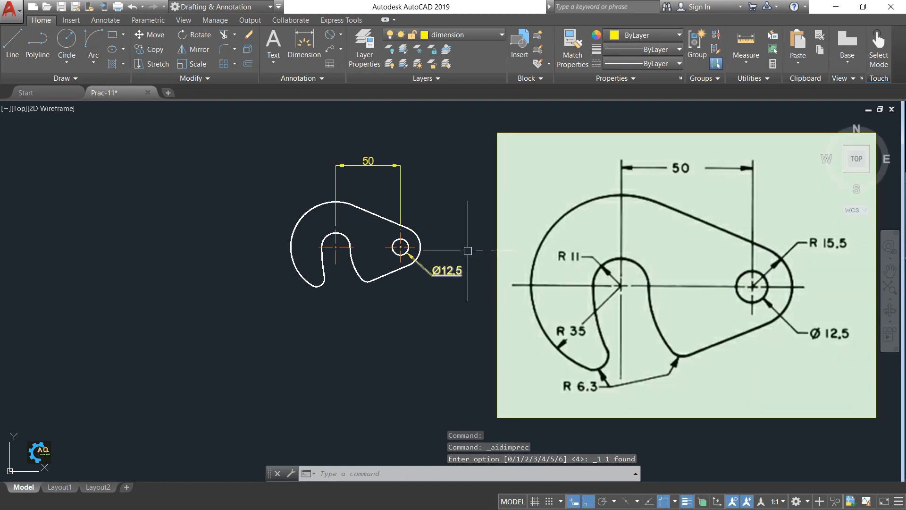
Add a radius dimension to the plate's rounded end around the small hole, placing its text to the upper right
{"action": "middle_click_drag", "start_coordinate": [467, 251], "coordinate": [452, 213]}
{"action": "scroll", "coordinate": [438, 237], "scroll_direction": "up", "scroll_amount": 3}
{"action": "scroll", "coordinate": [441, 231], "scroll_direction": "down", "scroll_amount": 2}
{"action": "scroll", "coordinate": [412, 222], "scroll_direction": "down", "scroll_amount": 1}
{"action": "middle_click_drag", "start_coordinate": [415, 219], "coordinate": [409, 240]}
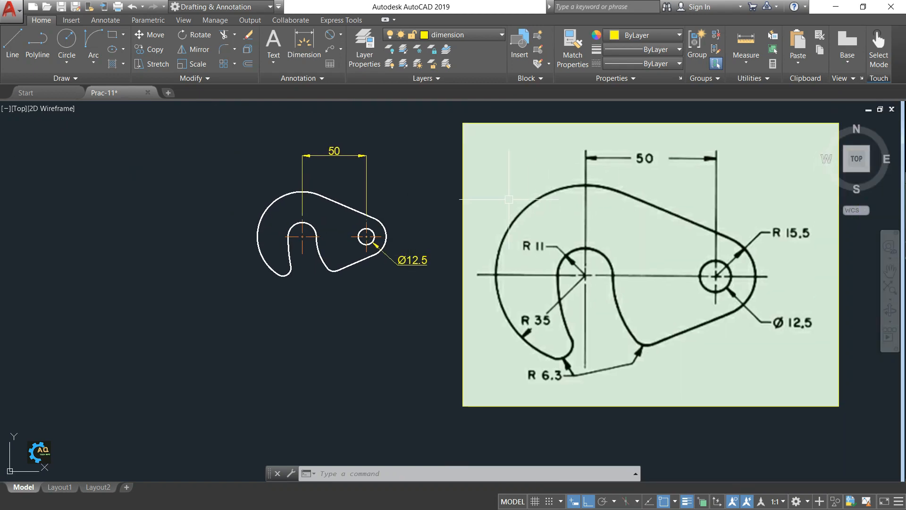
{"action": "left_click", "coordinate": [340, 35]}
{"action": "left_click", "coordinate": [317, 151]}
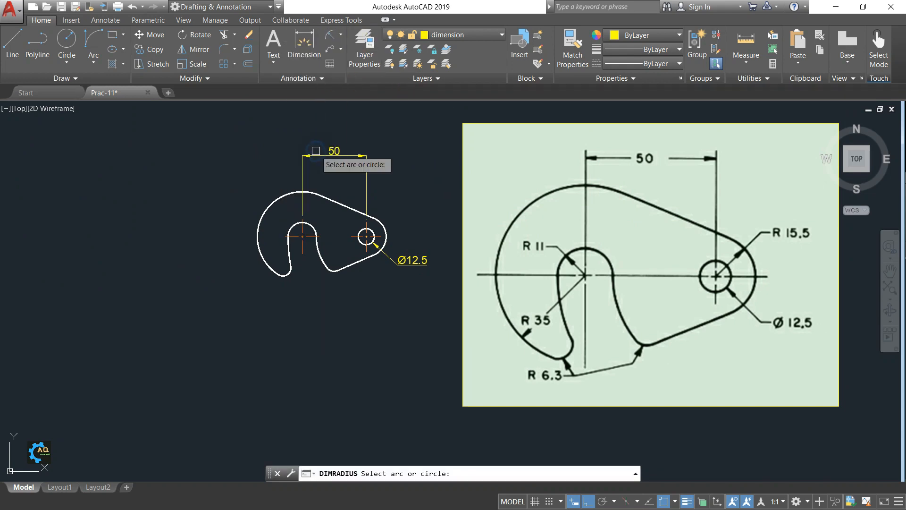
{"action": "scroll", "coordinate": [392, 227], "scroll_direction": "up", "scroll_amount": 3}
{"action": "left_click", "coordinate": [352, 229]}
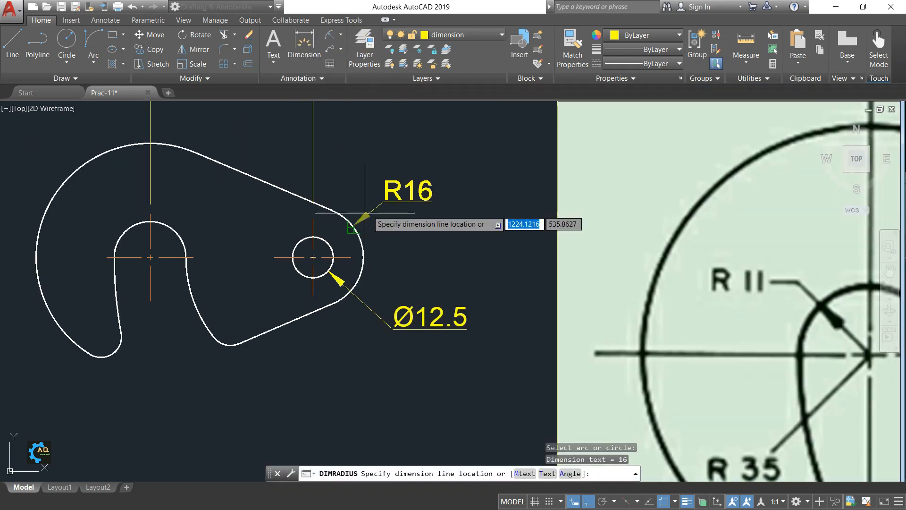
{"action": "left_click", "coordinate": [403, 164]}
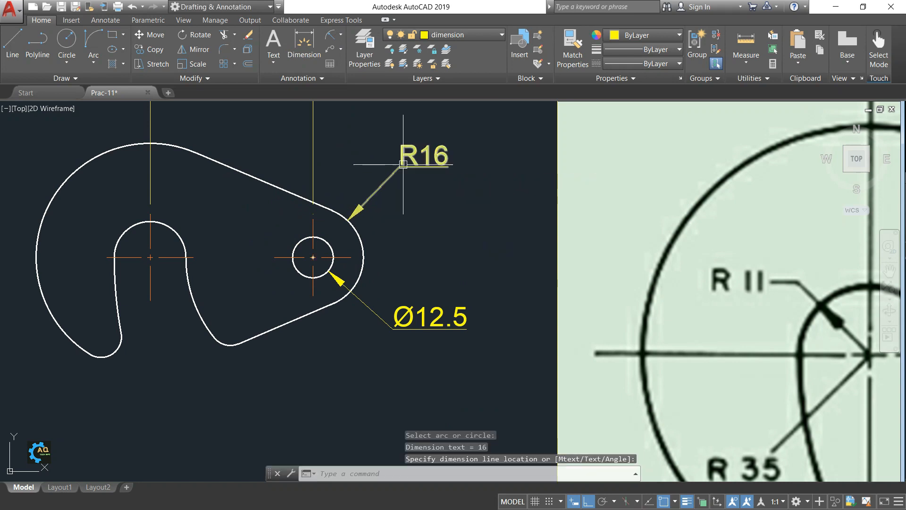
Match the properties of the rounded end's radius dimension to those of the small hole's diameter dimension
{"action": "type", "text": "ma"}
{"action": "key", "text": "Return"}
{"action": "left_click", "coordinate": [443, 314]}
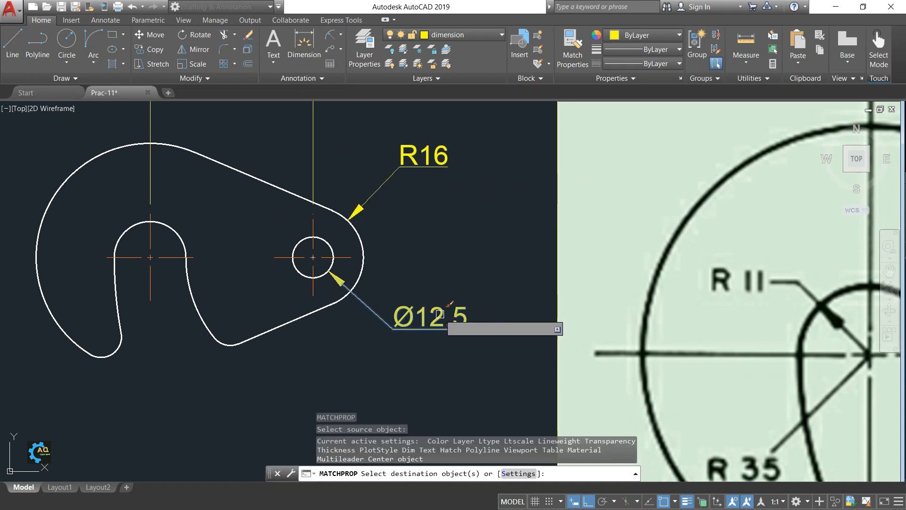
{"action": "left_click", "coordinate": [435, 152]}
{"action": "key", "text": "Escape"}
{"action": "scroll", "coordinate": [442, 195], "scroll_direction": "down", "scroll_amount": 4}
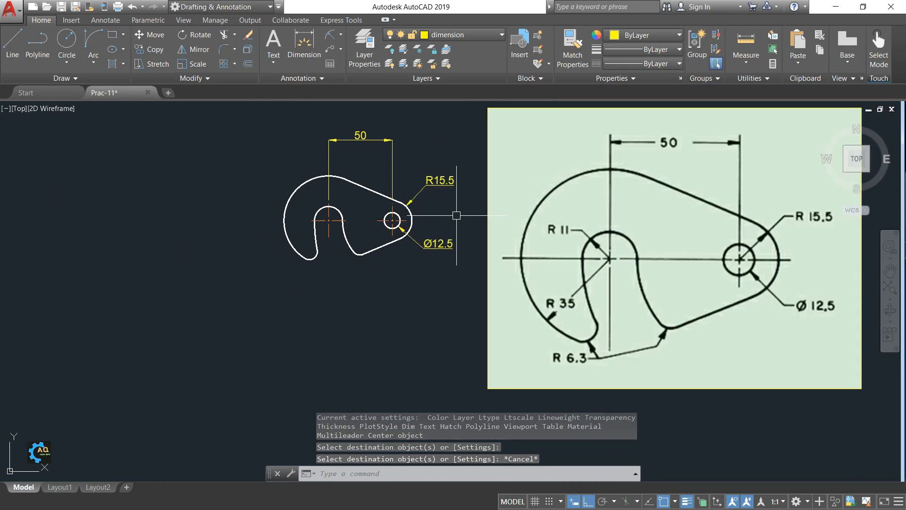
Add a radius dimension to the slot's top arc, with its text outside the plate to the upper left
{"action": "middle_click_drag", "start_coordinate": [456, 215], "coordinate": [473, 210]}
{"action": "scroll", "coordinate": [352, 215], "scroll_direction": "up", "scroll_amount": 2}
{"action": "left_click", "coordinate": [329, 35]}
{"action": "left_click", "coordinate": [327, 199]}
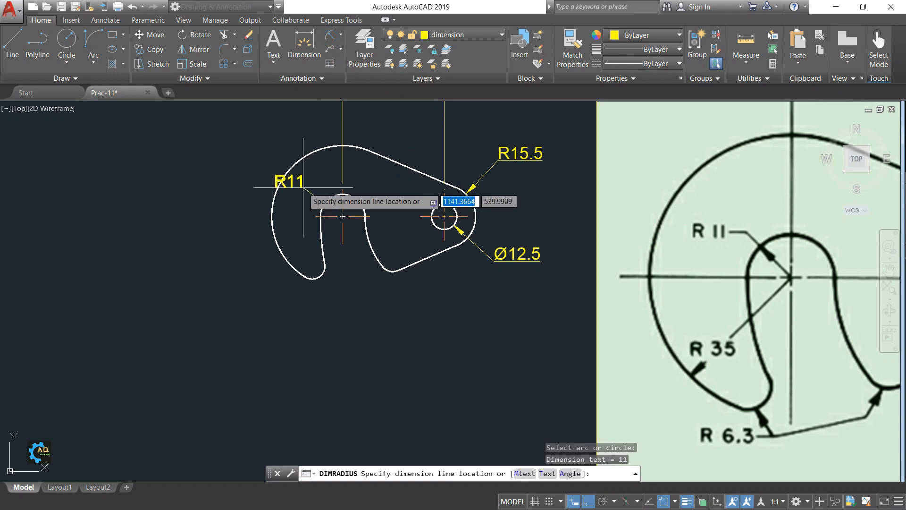
{"action": "scroll", "coordinate": [317, 192], "scroll_direction": "up", "scroll_amount": 2}
{"action": "scroll", "coordinate": [192, 165], "scroll_direction": "down", "scroll_amount": 2}
{"action": "middle_click_drag", "start_coordinate": [191, 166], "coordinate": [293, 208]}
{"action": "left_click", "coordinate": [284, 177]}
Add a radius dimension to the plate's large outer arc, with its text outside to the lower left
{"action": "key", "text": "Return"}
{"action": "left_click", "coordinate": [289, 256]}
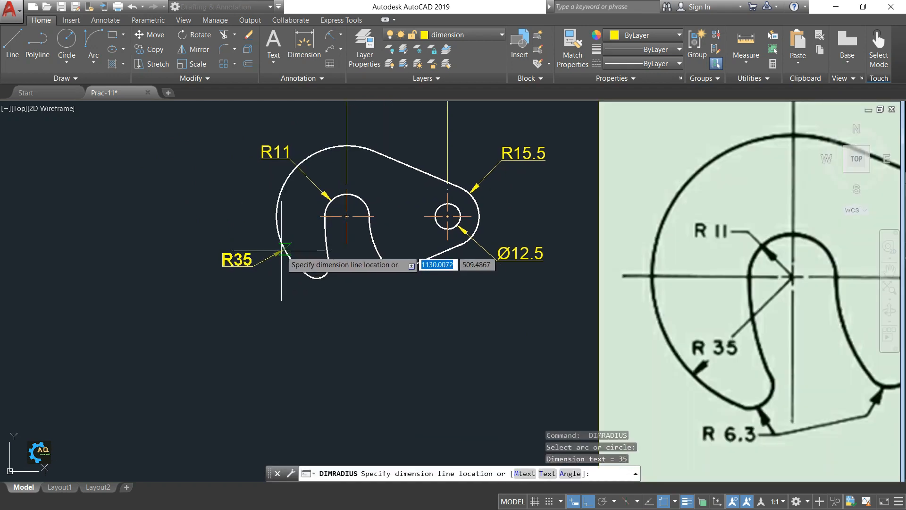
{"action": "left_click", "coordinate": [255, 272]}
Add a radius dimension to the rounded tip left of the slot opening, with its text below the tip
{"action": "middle_click_drag", "start_coordinate": [347, 293], "coordinate": [288, 270]}
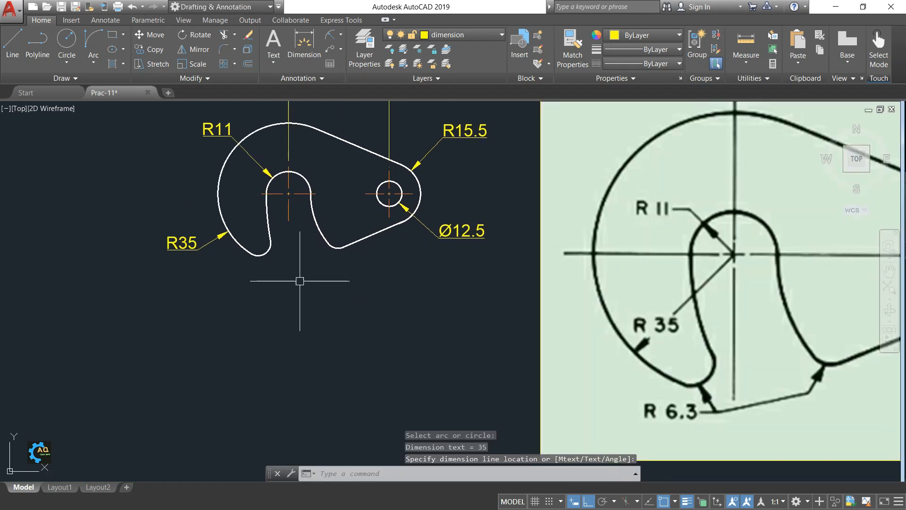
{"action": "key", "text": "Return"}
{"action": "left_click", "coordinate": [268, 253]}
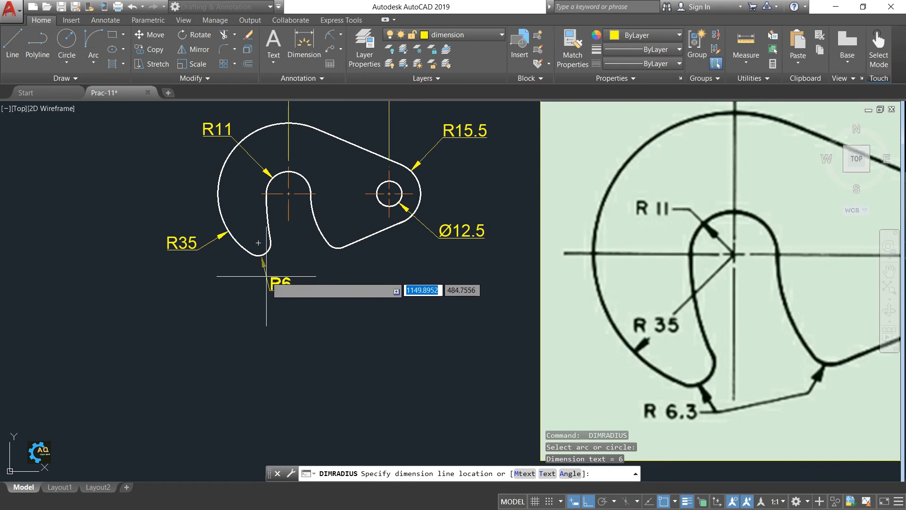
{"action": "left_click", "coordinate": [265, 276]}
Match the properties of the left tip's radius dimension to those of the small hole's diameter dimension
{"action": "type", "text": "m"}
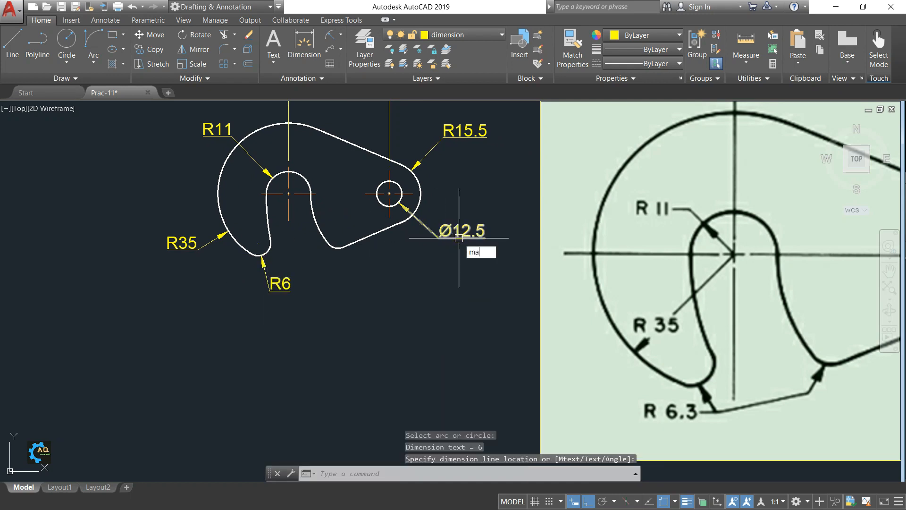
{"action": "type", "text": "a"}
{"action": "key", "text": "Return"}
{"action": "left_click", "coordinate": [459, 238]}
{"action": "left_click", "coordinate": [291, 288]}
{"action": "key", "text": "Escape"}
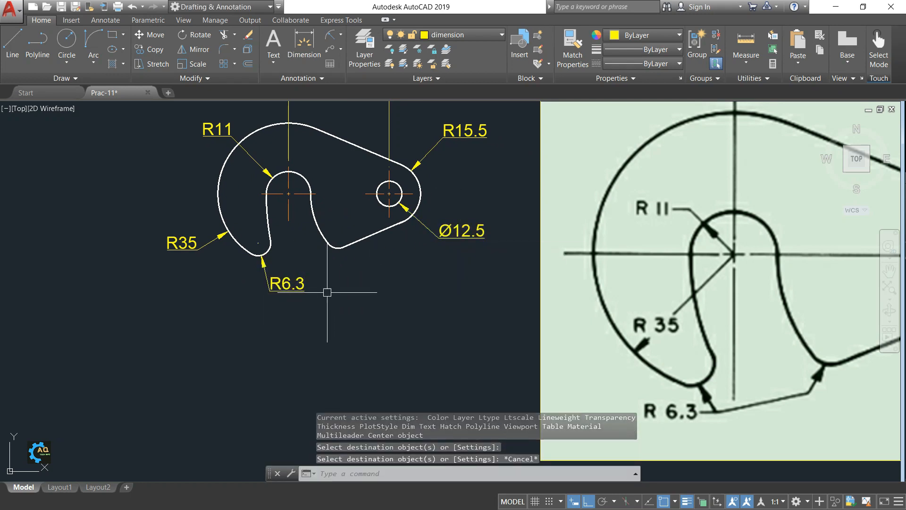
Add a radius dimension to the rounded corner right of the slot opening, with its text below the corner
{"action": "left_click", "coordinate": [330, 34]}
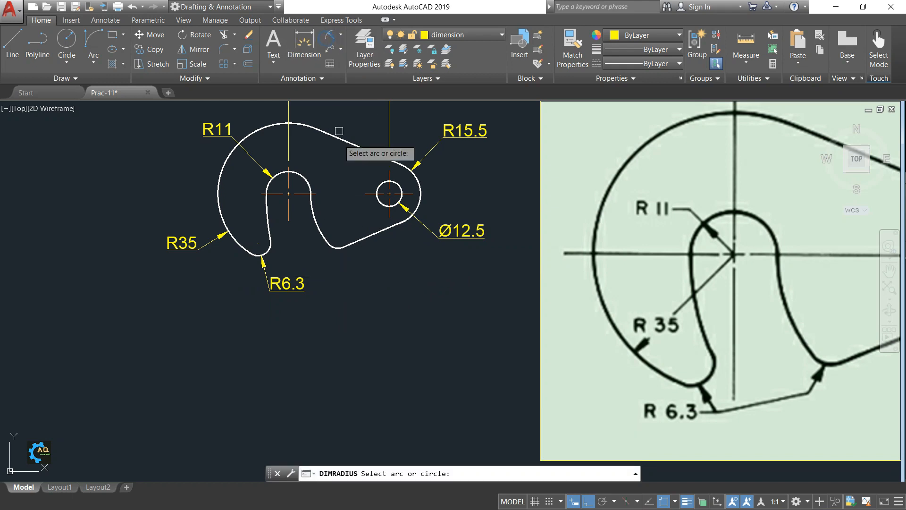
{"action": "left_click", "coordinate": [334, 247]}
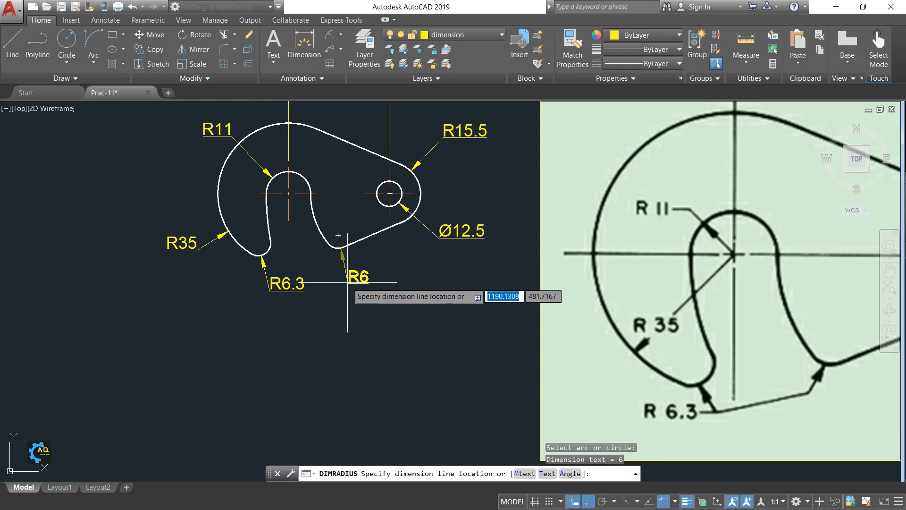
{"action": "left_click", "coordinate": [341, 289]}
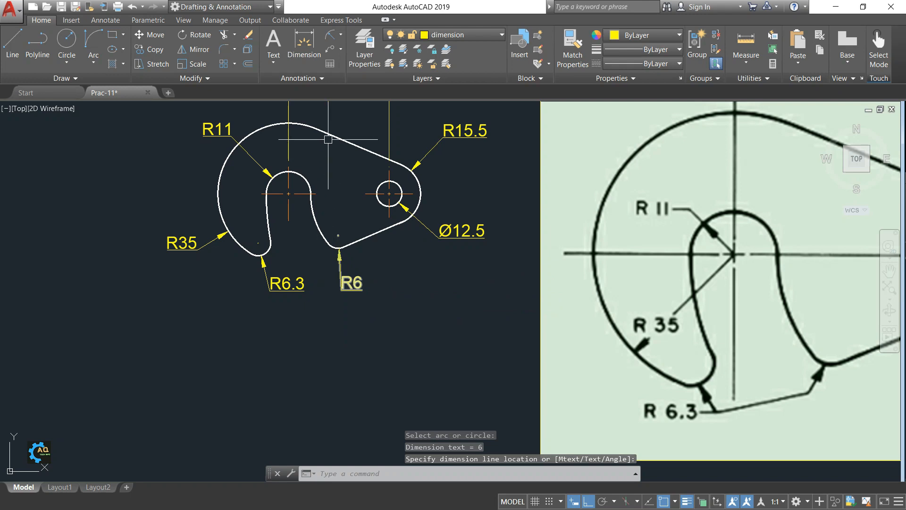
Match the properties of the right corner's radius dimension to those of the left tip's radius dimension
{"action": "type", "text": "ma"}
{"action": "key", "text": "Return"}
{"action": "left_click", "coordinate": [300, 283]}
{"action": "left_click", "coordinate": [358, 284]}
{"action": "key", "text": "Escape"}
Move the right corner's radius dimension text up and to the right so its leader slants, and save the drawing
{"action": "left_click", "coordinate": [361, 289]}
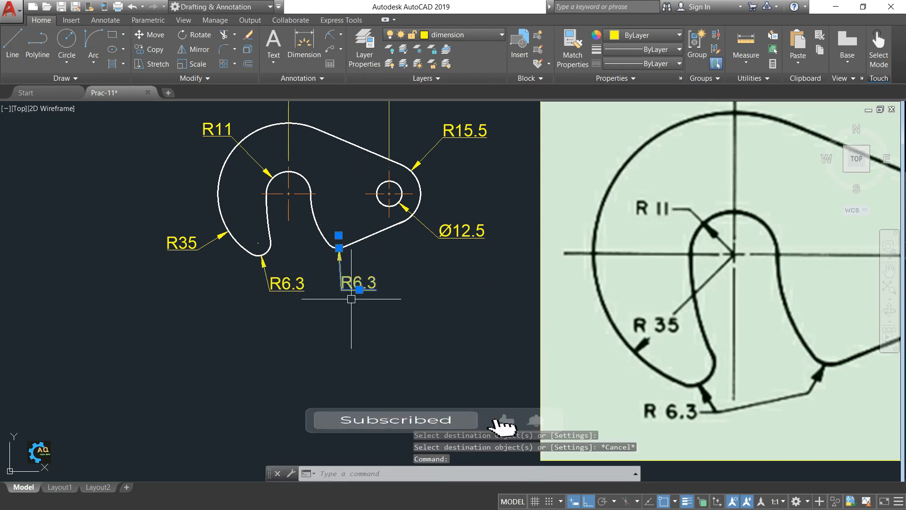
{"action": "scroll", "coordinate": [358, 297], "scroll_direction": "up", "scroll_amount": 4}
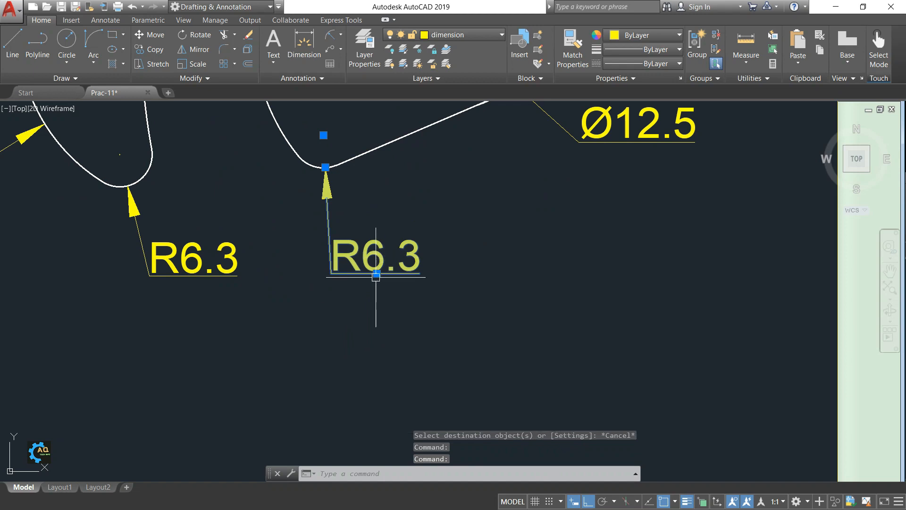
{"action": "left_click", "coordinate": [377, 273]}
{"action": "left_click", "coordinate": [394, 246]}
{"action": "scroll", "coordinate": [361, 243], "scroll_direction": "down", "scroll_amount": 5}
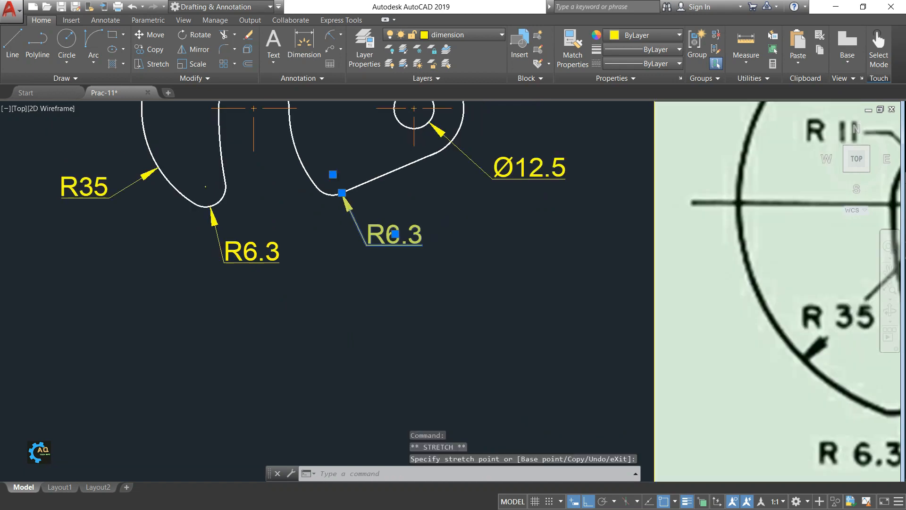
{"action": "key", "text": "Escape"}
{"action": "middle_click_drag", "start_coordinate": [419, 235], "coordinate": [378, 276]}
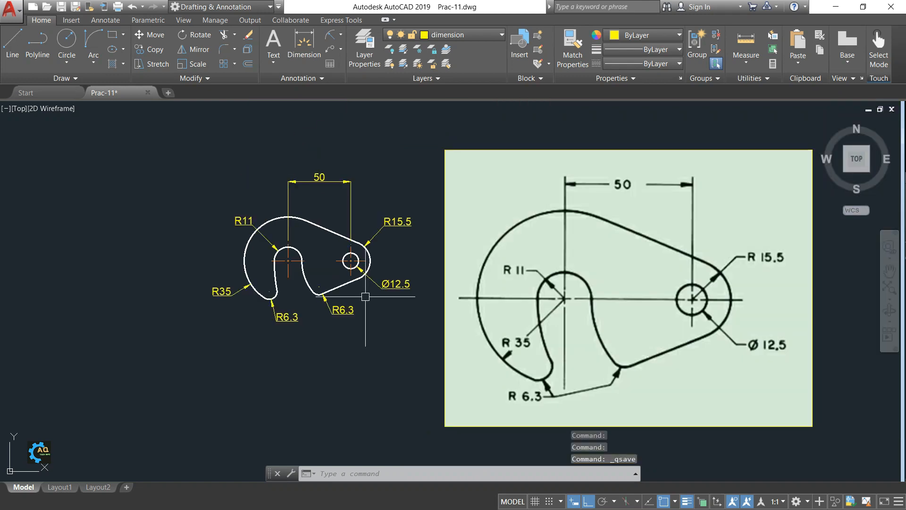
{"action": "middle_click_drag", "start_coordinate": [380, 304], "coordinate": [433, 266]}
{"action": "middle_click_drag", "start_coordinate": [443, 311], "coordinate": [529, 363]}
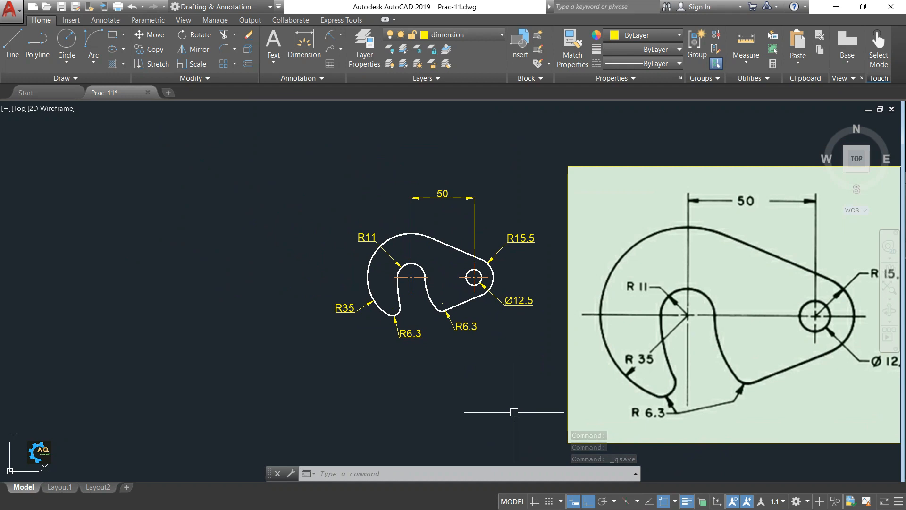
{"action": "scroll", "coordinate": [546, 417], "scroll_direction": "up", "scroll_amount": 2}
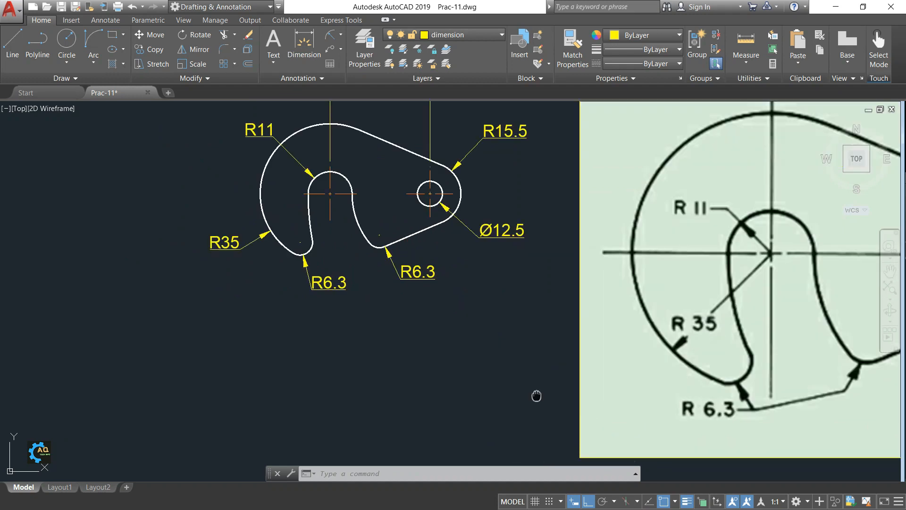
{"action": "middle_click_drag", "start_coordinate": [537, 395], "coordinate": [623, 420]}
{"action": "scroll", "coordinate": [620, 421], "scroll_direction": "down", "scroll_amount": 2}
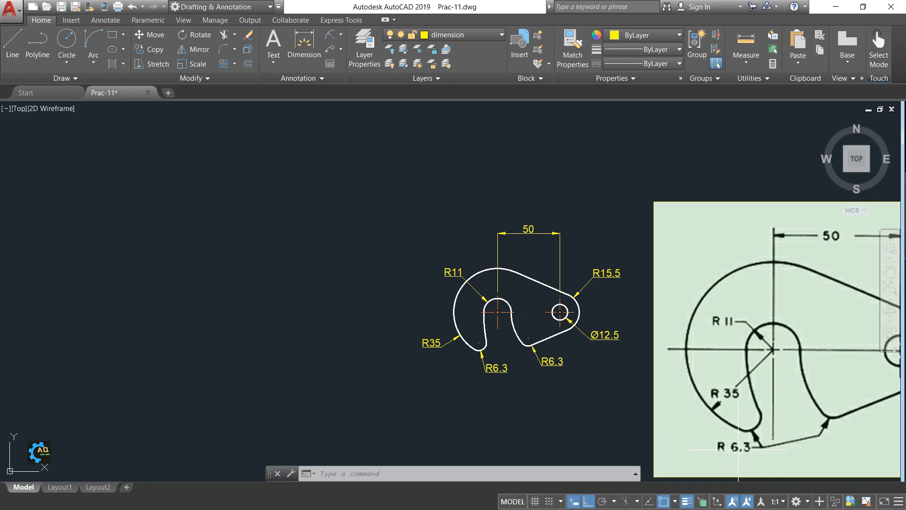
{"action": "middle_click_drag", "start_coordinate": [739, 448], "coordinate": [678, 377]}
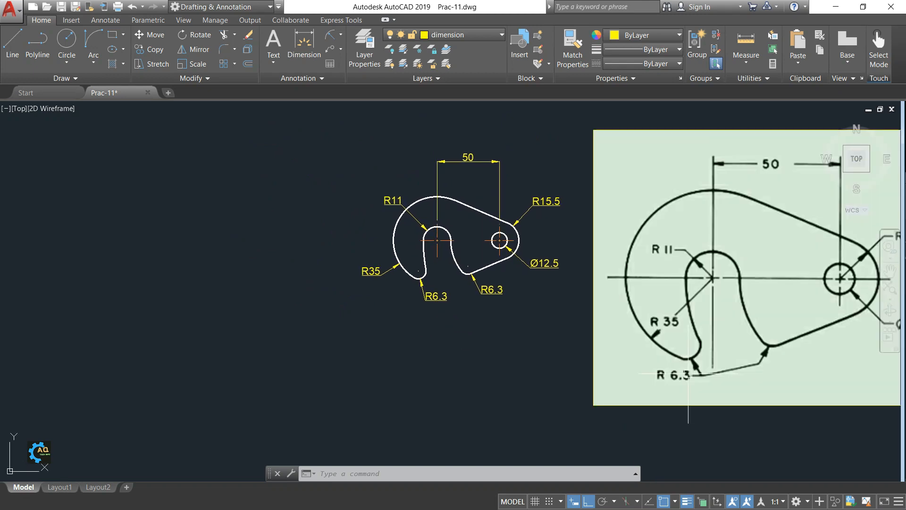